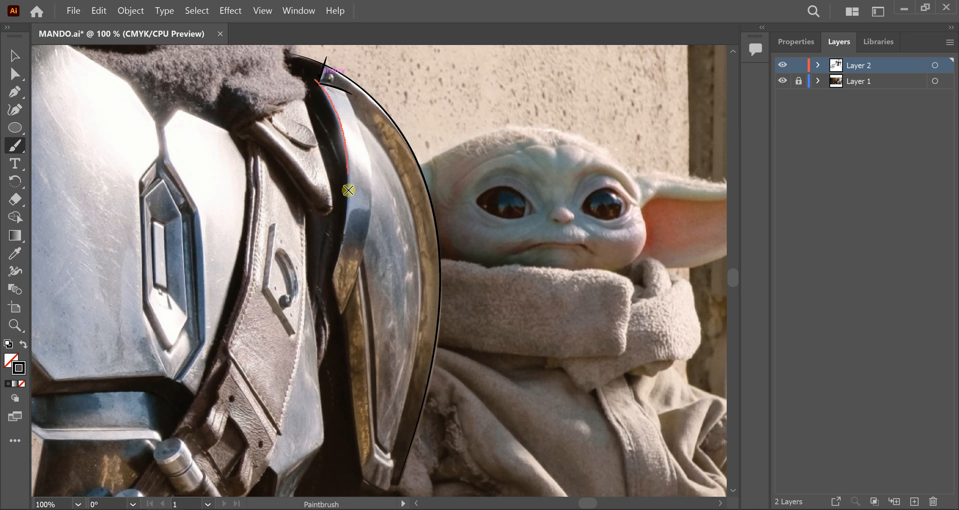
- Trace both long edges and the slanted lower end of the shoulder armour's narrow inner band with the Paintbrush
{"action": "left_click_drag", "start_coordinate": [320, 293], "coordinate": [321, 294]}
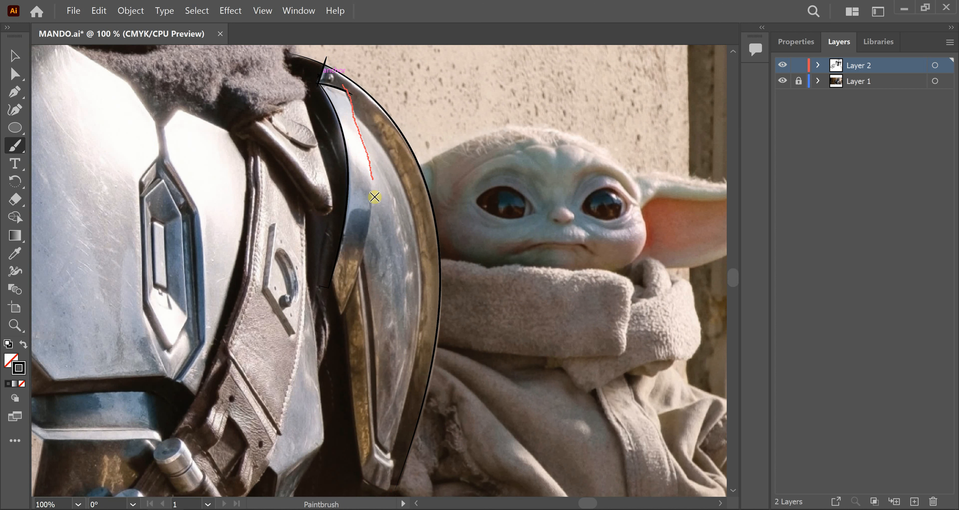
{"action": "left_click_drag", "start_coordinate": [359, 288], "coordinate": [342, 328]}
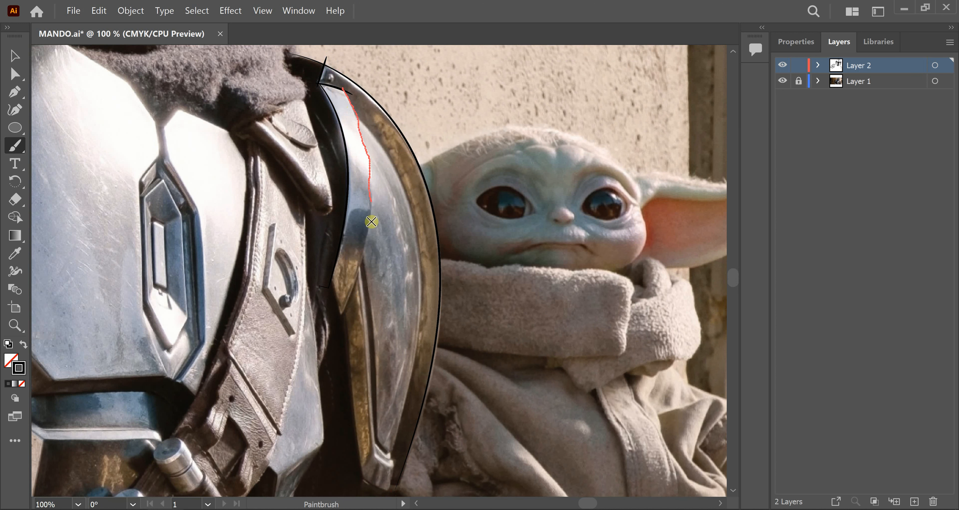
{"action": "left_click_drag", "start_coordinate": [341, 301], "coordinate": [342, 317]}
{"action": "key", "text": "ctrl+z"}
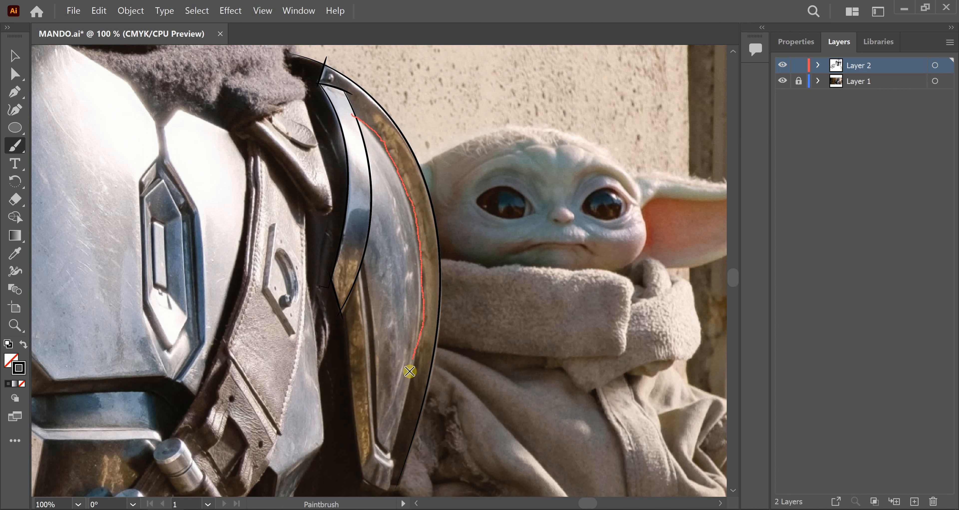
- Undo the uneven stroke and retrace the inner edge of the shoulder armour's outer rim down to its lower end
{"action": "key", "text": "ctrl+z"}
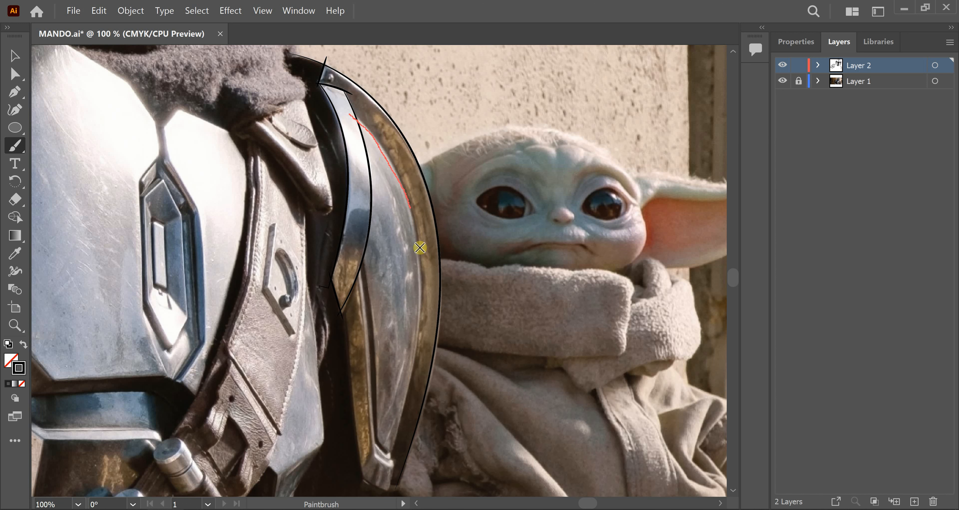
{"action": "left_click_drag", "start_coordinate": [425, 321], "coordinate": [396, 464]}
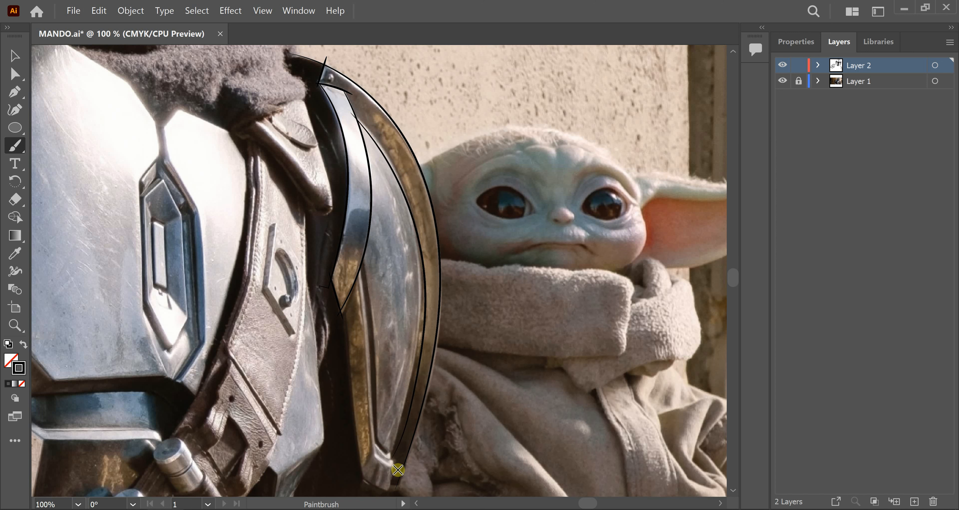
{"action": "mouse_move", "coordinate": [388, 164]}
{"action": "left_mouse_down"}
{"action": "mouse_move", "coordinate": [411, 220]}
{"action": "mouse_move", "coordinate": [422, 313]}
{"action": "left_mouse_up"}
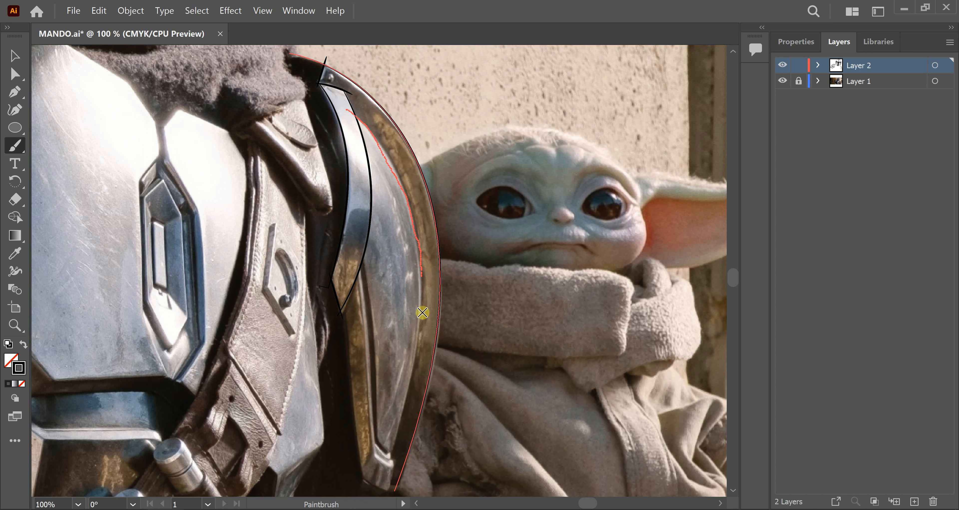
{"action": "left_click_drag", "start_coordinate": [375, 465], "coordinate": [377, 469]}
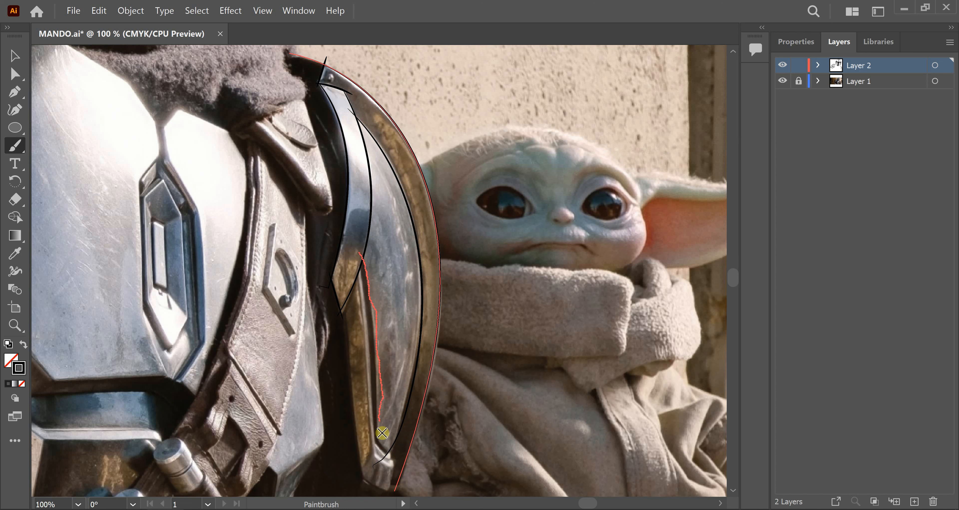
- Trace the narrow groove below the band, including its angled lower ends, and the armour's lower left outer edge
{"action": "left_click_drag", "start_coordinate": [382, 433], "coordinate": [383, 443]}
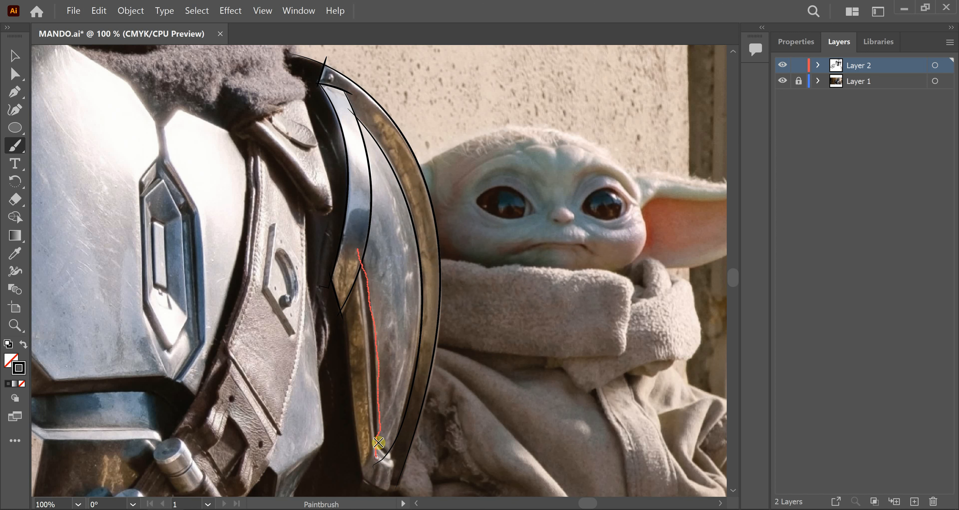
{"action": "left_click_drag", "start_coordinate": [379, 443], "coordinate": [379, 440]}
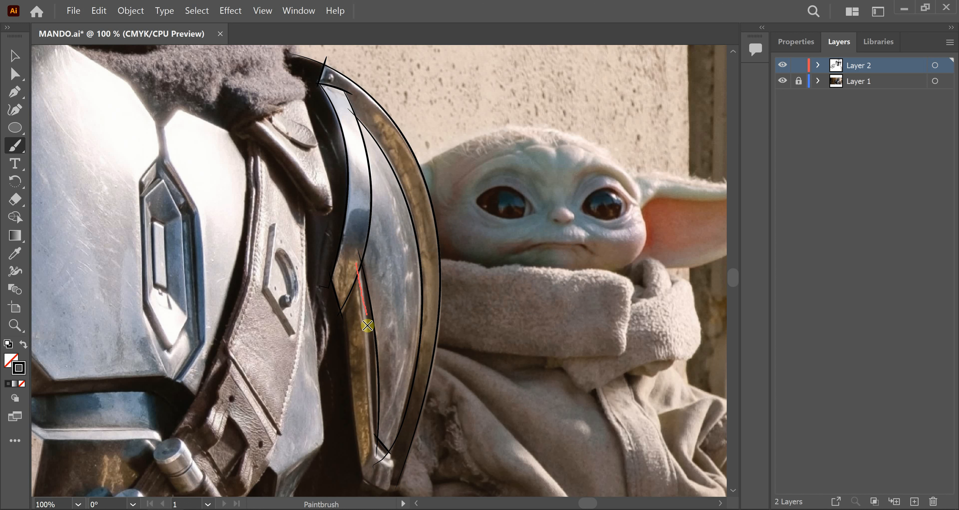
{"action": "left_click_drag", "start_coordinate": [375, 451], "coordinate": [374, 447]}
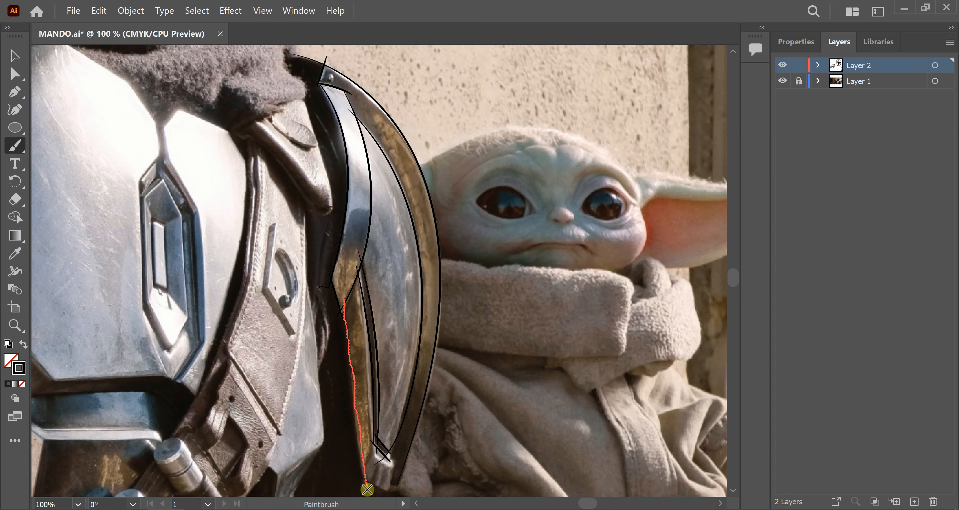
{"action": "left_click_drag", "start_coordinate": [367, 490], "coordinate": [366, 488]}
- Hide the reference photo on Layer 1 to check the traced shoulder armour lines, and show it again
{"action": "scroll", "coordinate": [365, 427], "scroll_direction": "down", "scroll_amount": 3}
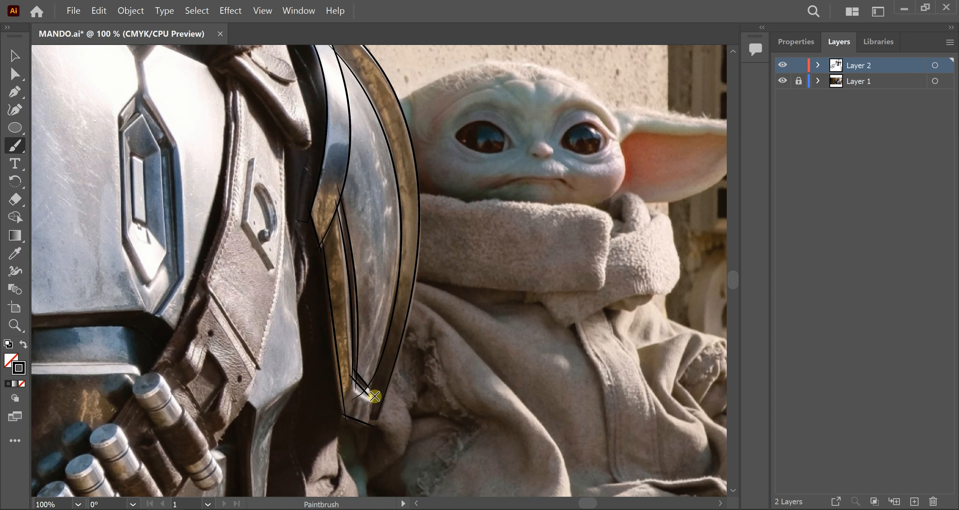
{"action": "left_click", "coordinate": [781, 82]}
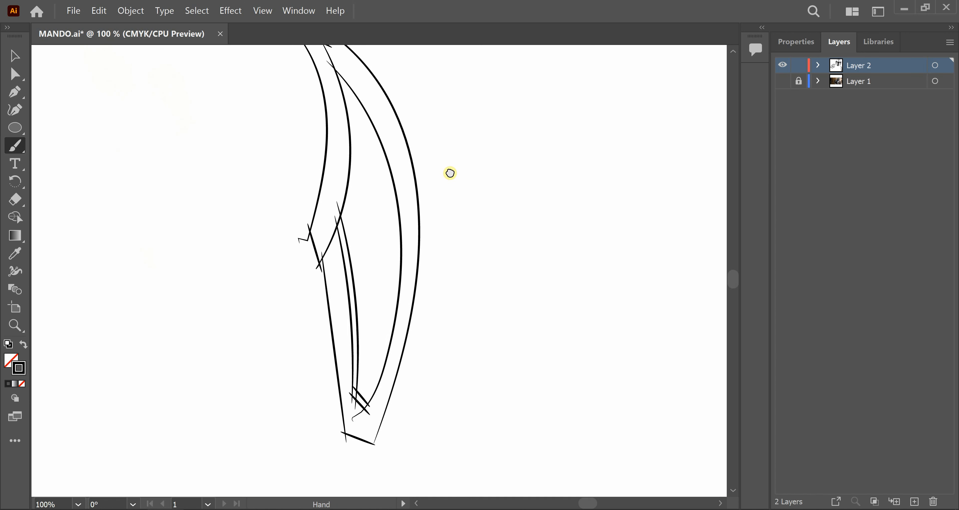
{"action": "key", "text": "ctrl+minus"}
{"action": "left_click", "coordinate": [781, 84]}
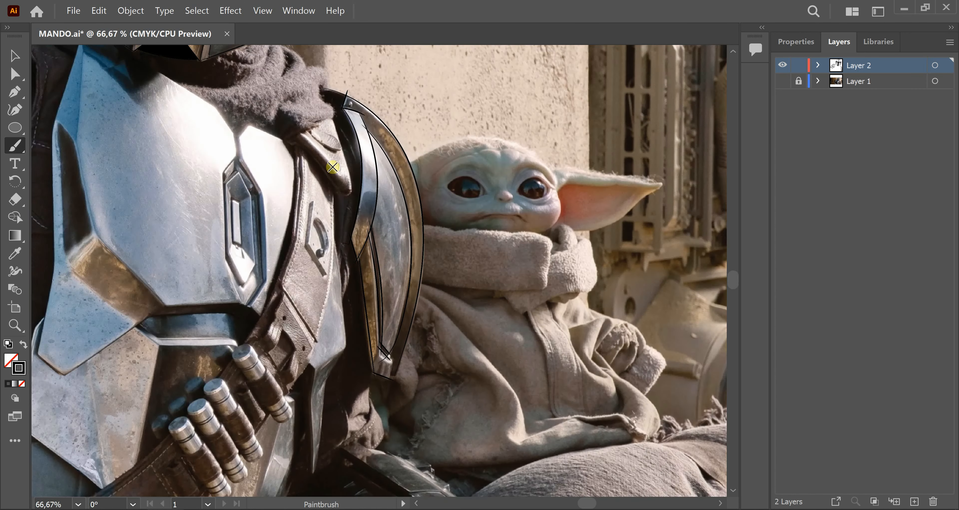
- Hide Layer 1, expand the appearance of all traced shoulder armour strokes and split them with Pathfinder Divide
{"action": "left_click", "coordinate": [781, 82]}
{"action": "key", "text": "v"}
{"action": "key", "text": "ctrl+a"}
{"action": "left_click", "coordinate": [130, 11]}
{"action": "left_click", "coordinate": [182, 164]}
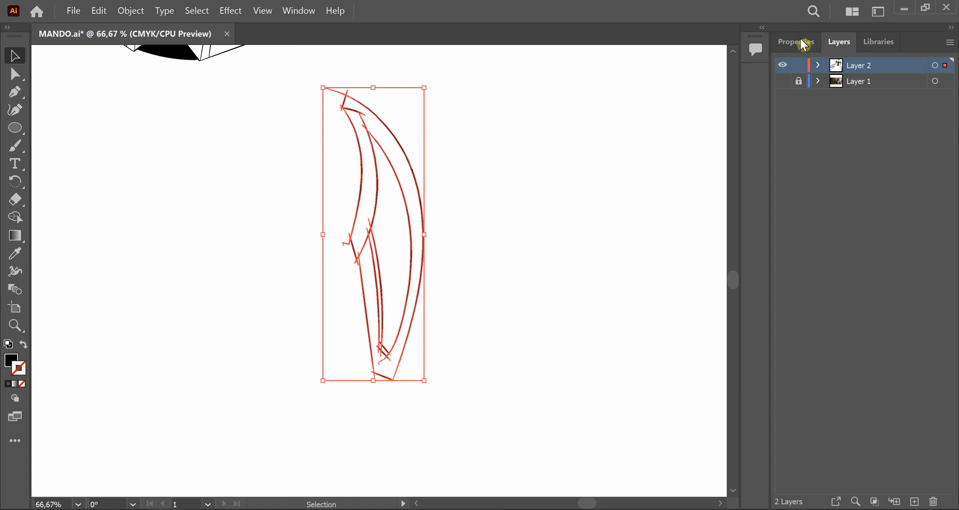
{"action": "left_click", "coordinate": [803, 42]}
{"action": "left_click", "coordinate": [939, 405]}
{"action": "left_click", "coordinate": [799, 490]}
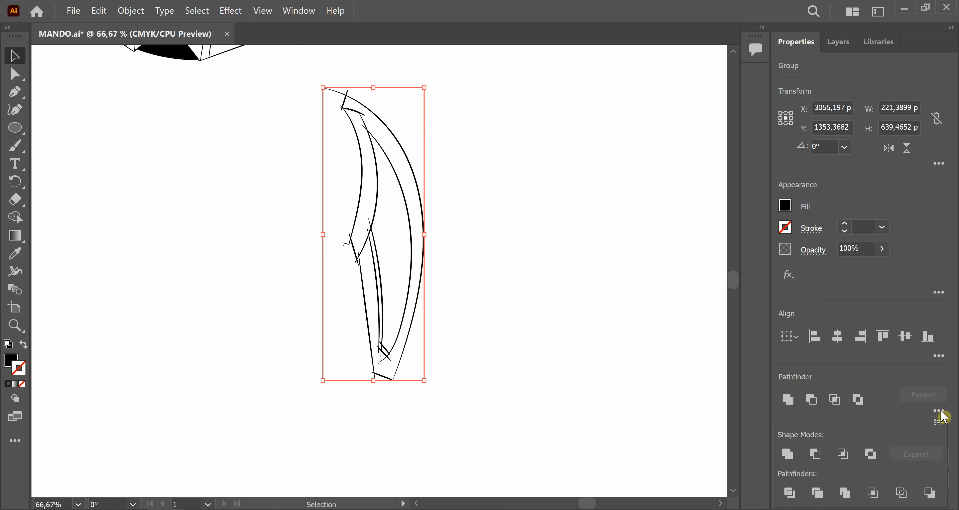
{"action": "key", "text": "ctrl+shift+a"}
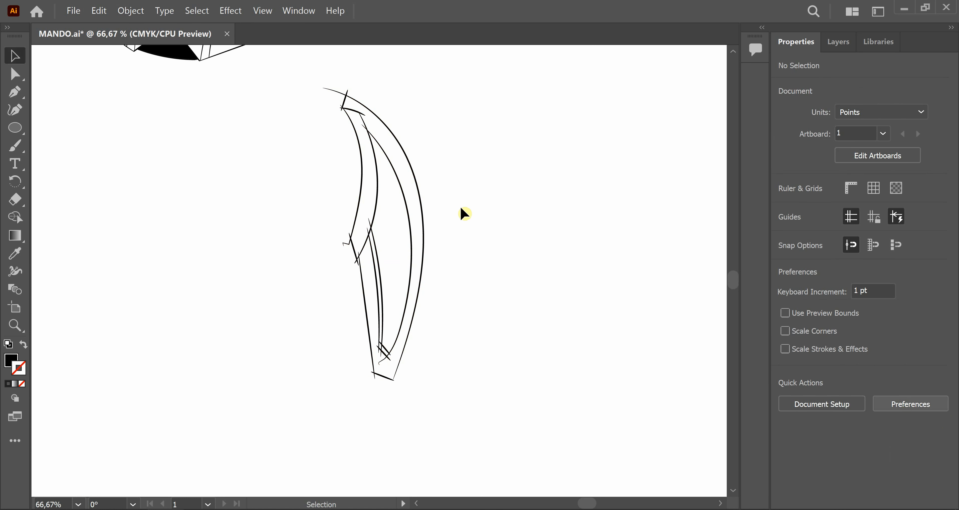
- Delete the stroke ends that overshoot the outer curve and the band's upper left corner at the armour's top
{"action": "left_click", "coordinate": [17, 77]}
{"action": "scroll", "coordinate": [366, 127], "scroll_direction": "up", "scroll_amount": 3}
{"action": "left_click_drag", "start_coordinate": [343, 84], "coordinate": [353, 184]}
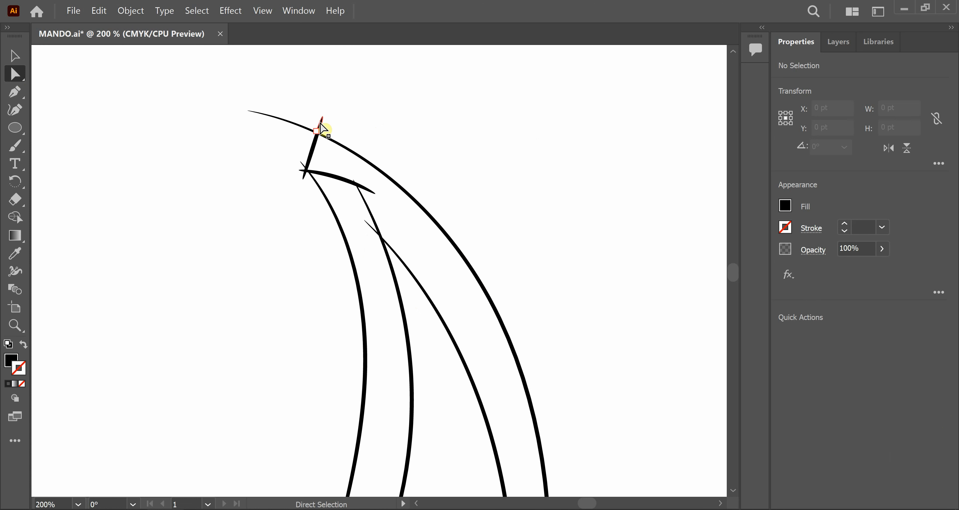
{"action": "left_click", "coordinate": [319, 122]}
{"action": "key", "text": "Delete"}
{"action": "key", "text": "Delete"}
{"action": "left_click", "coordinate": [299, 170]}
{"action": "key", "text": "Delete"}
{"action": "key", "text": "Delete"}
- Delete the remaining thin spike and short stub sticking out of the band's upper left corner
{"action": "scroll", "coordinate": [303, 184], "scroll_direction": "up", "scroll_amount": 4}
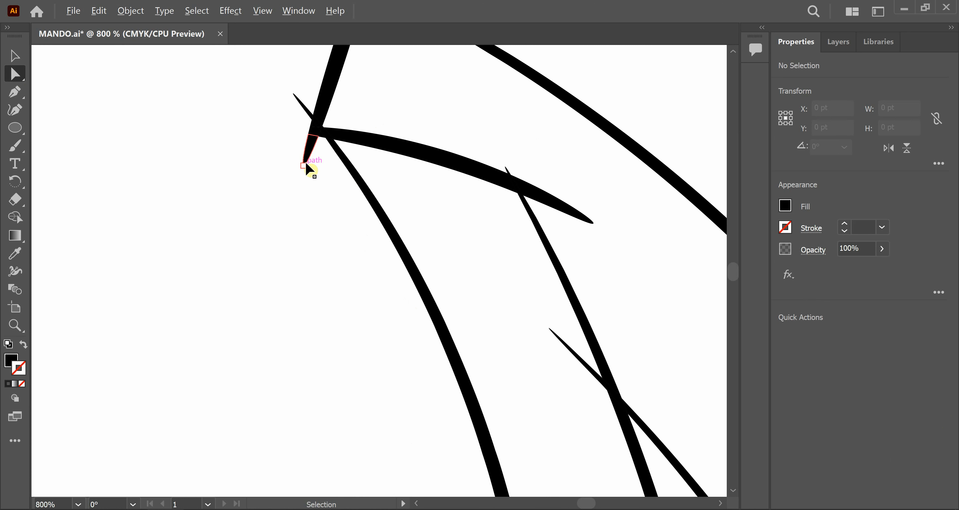
{"action": "left_click", "coordinate": [294, 95]}
{"action": "key", "text": "Delete"}
{"action": "key", "text": "Delete"}
{"action": "left_click", "coordinate": [303, 148]}
{"action": "key", "text": "Delete"}
{"action": "key", "text": "Delete"}
- Delete the overhanging ends at the band's upper right corner and the inner rim curve's tip crossing the band
{"action": "left_click", "coordinate": [538, 193]}
{"action": "key", "text": "Delete"}
{"action": "key", "text": "Delete"}
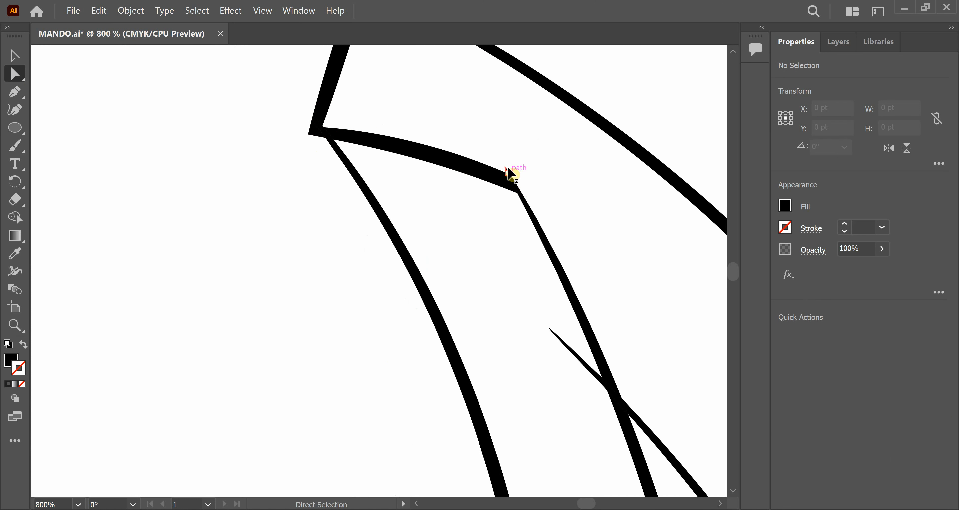
{"action": "scroll", "coordinate": [506, 173], "scroll_direction": "up", "scroll_amount": 3}
{"action": "left_click", "coordinate": [509, 161]}
{"action": "key", "text": "Delete"}
{"action": "key", "text": "Delete"}
{"action": "scroll", "coordinate": [524, 362], "scroll_direction": "down", "scroll_amount": 2}
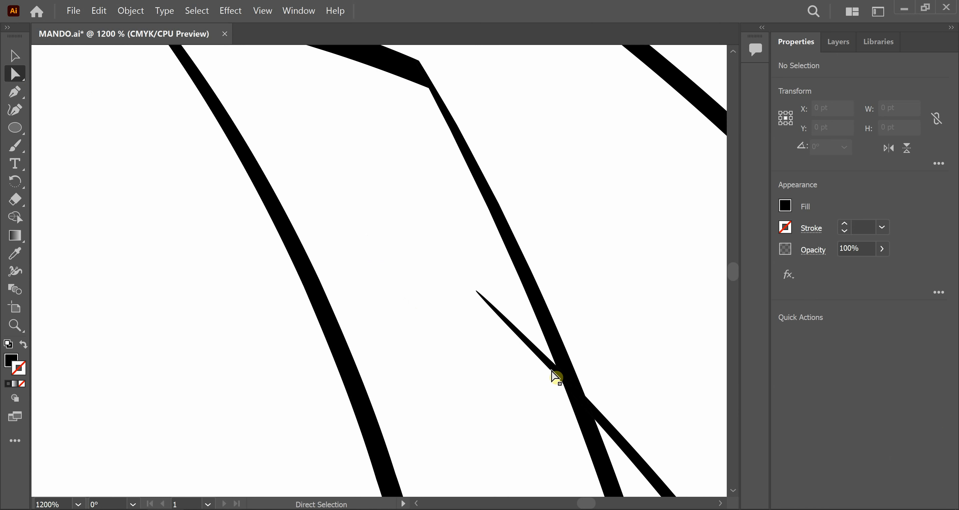
{"action": "left_click", "coordinate": [540, 360]}
{"action": "key", "text": "Delete"}
- Delete the upper tips of the two groove lines where they cross the band's right edge
{"action": "scroll", "coordinate": [541, 360], "scroll_direction": "down", "scroll_amount": 3}
{"action": "left_click_drag", "start_coordinate": [523, 430], "coordinate": [408, 231]}
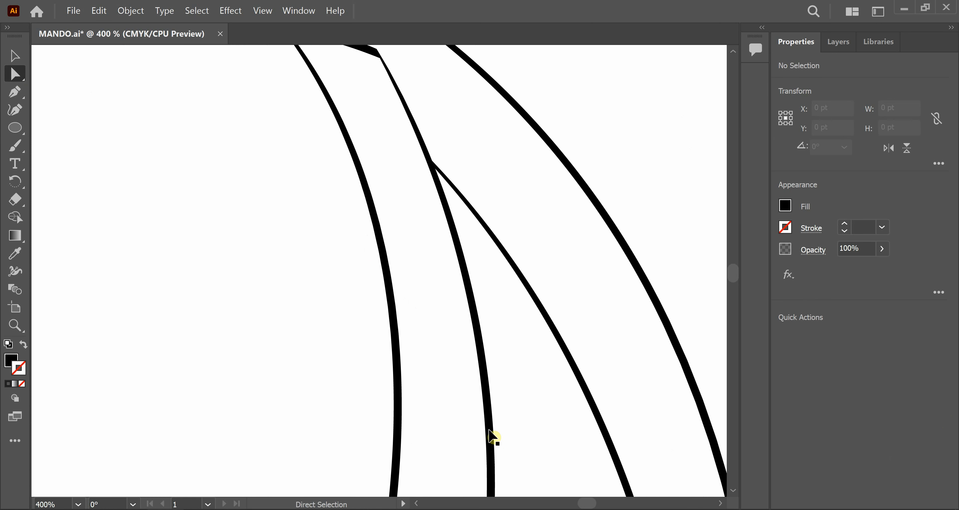
{"action": "scroll", "coordinate": [487, 427], "scroll_direction": "down", "scroll_amount": 2}
{"action": "left_click_drag", "start_coordinate": [512, 443], "coordinate": [438, 229]}
{"action": "scroll", "coordinate": [393, 363], "scroll_direction": "up", "scroll_amount": 2}
{"action": "left_click", "coordinate": [388, 349]}
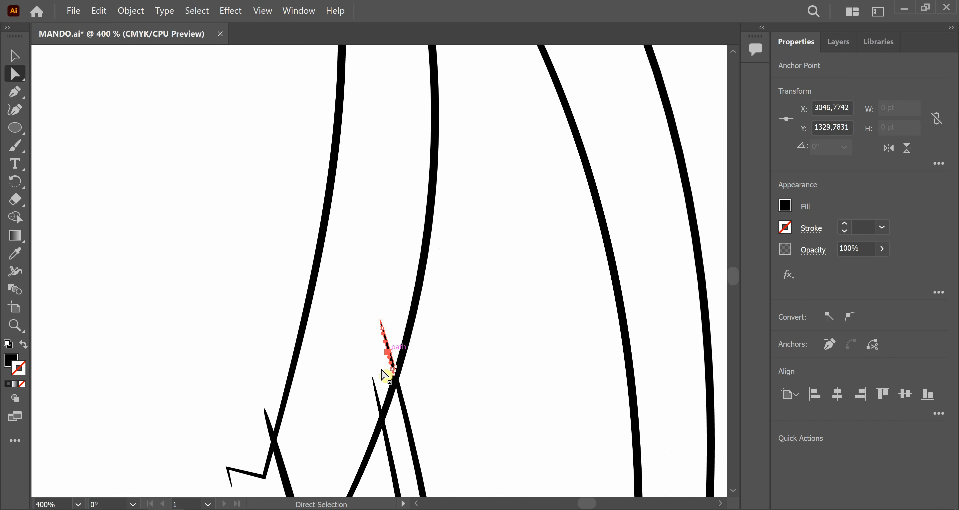
{"action": "key", "text": "Delete"}
{"action": "left_click", "coordinate": [377, 394]}
{"action": "key", "text": "Delete"}
- Delete the overshooting tip and the zigzag tail at the band's lower left corner
{"action": "left_click", "coordinate": [266, 423]}
{"action": "key", "text": "Delete"}
{"action": "left_click", "coordinate": [250, 478]}
{"action": "key", "text": "Delete"}
{"action": "left_click_drag", "start_coordinate": [339, 416], "coordinate": [283, 219]}
{"action": "left_click", "coordinate": [267, 337]}
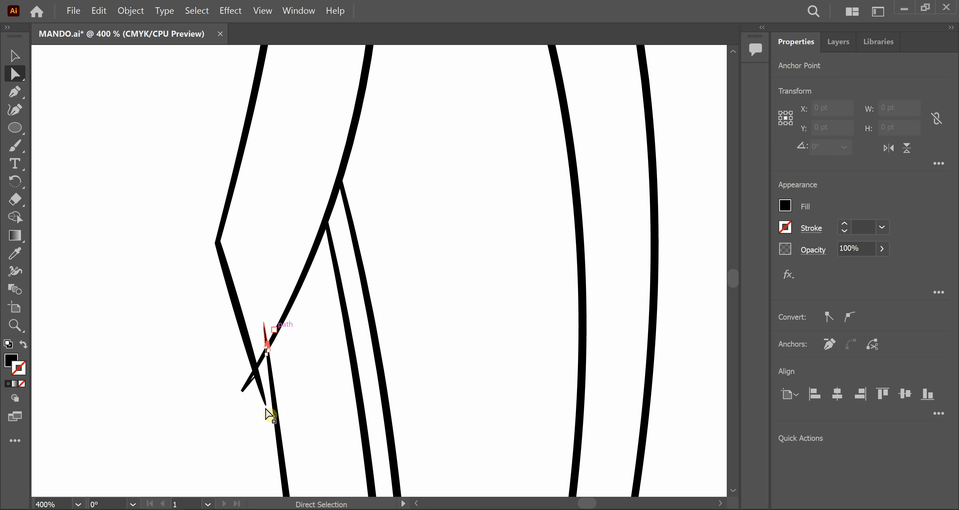
{"action": "key", "text": "Delete"}
{"action": "left_click", "coordinate": [265, 406]}
{"action": "key", "text": "Delete"}
{"action": "left_click", "coordinate": [247, 383]}
{"action": "key", "text": "Delete"}
{"action": "key", "text": "ctrl+z"}
{"action": "key", "text": "ctrl+z"}
{"action": "key", "text": "ctrl+z"}
{"action": "key", "text": "ctrl+z"}
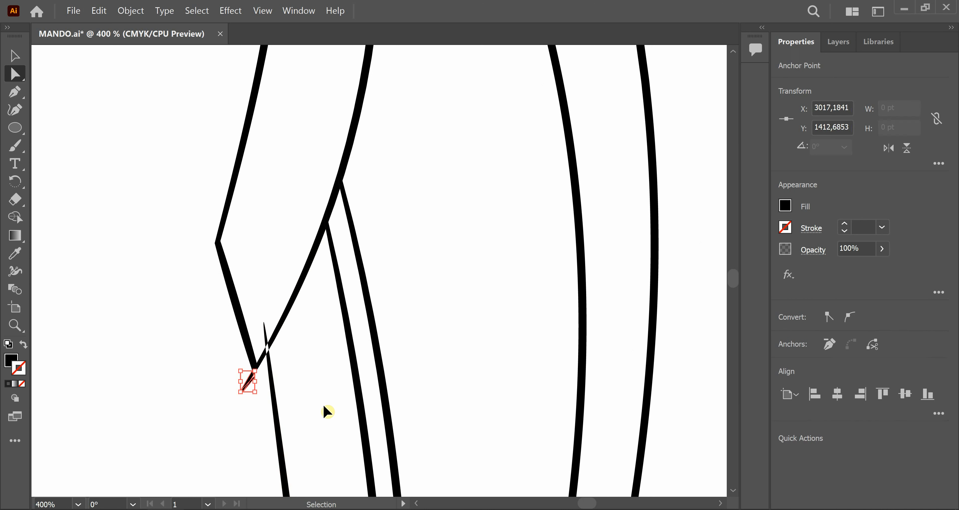
{"action": "key", "text": "ctrl+z"}
{"action": "left_click", "coordinate": [324, 406]}
{"action": "key", "text": "ctrl+z"}
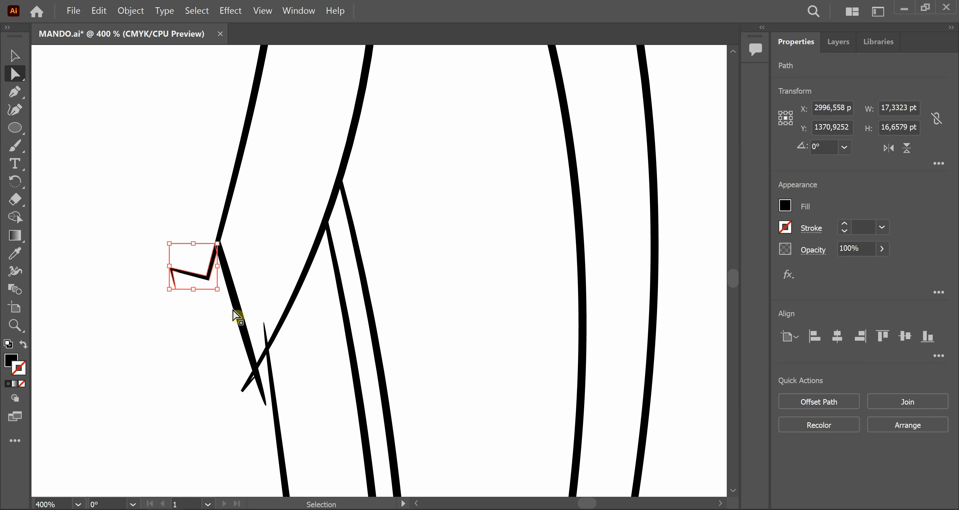
- Delete the zigzag tail at the band's left corner and all overhanging stroke ends around its pointed lower tip
{"action": "key", "text": "Delete"}
{"action": "left_click", "coordinate": [264, 323]}
{"action": "key", "text": "Delete"}
{"action": "left_click", "coordinate": [250, 382]}
{"action": "key", "text": "Delete"}
{"action": "left_click", "coordinate": [247, 384]}
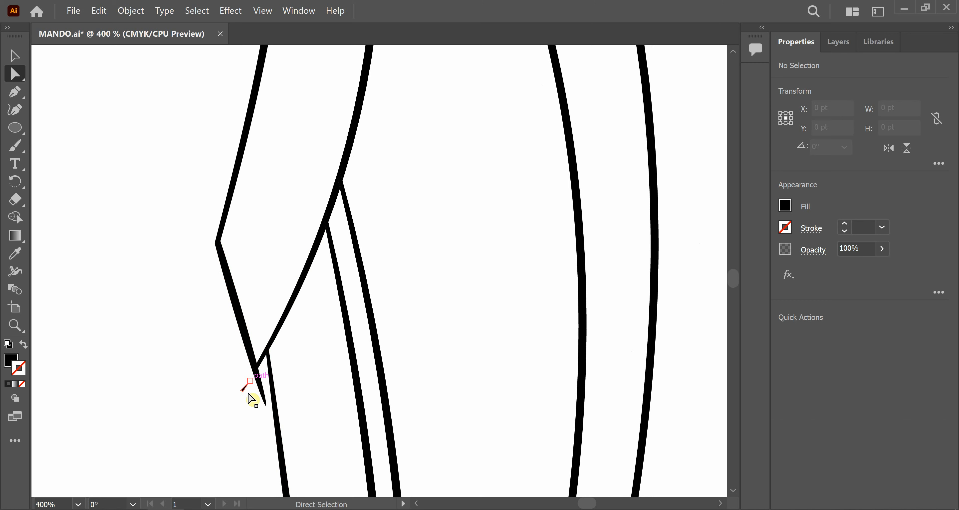
{"action": "key", "text": "Delete"}
{"action": "left_click", "coordinate": [261, 393]}
{"action": "key", "text": "Delete"}
{"action": "left_click", "coordinate": [250, 380]}
{"action": "key", "text": "Delete"}
- Delete the stroke ends that overshoot the outer diagonal at the lower end of the groove
{"action": "left_click_drag", "start_coordinate": [323, 389], "coordinate": [263, 164]}
{"action": "left_click_drag", "start_coordinate": [372, 402], "coordinate": [367, 227]}
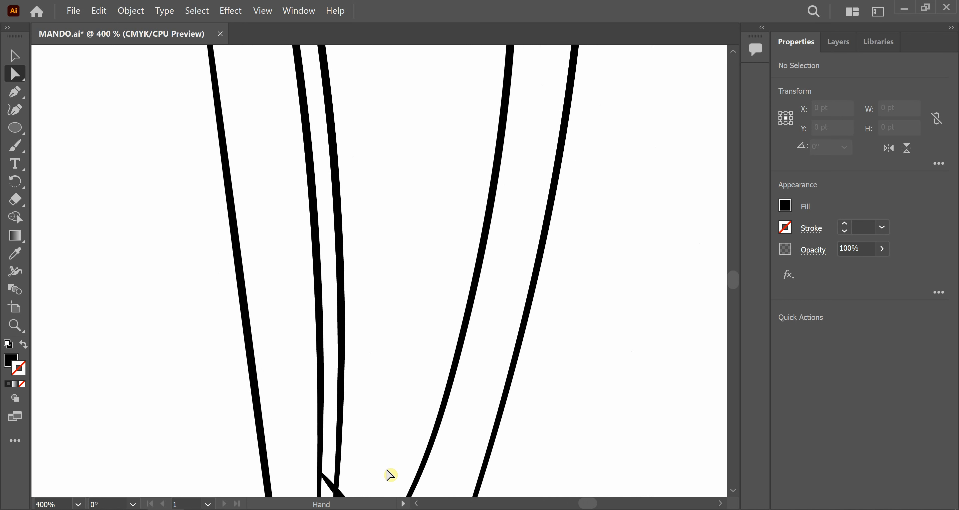
{"action": "left_click_drag", "start_coordinate": [387, 473], "coordinate": [374, 309]}
{"action": "left_click", "coordinate": [321, 320]}
{"action": "left_click", "coordinate": [304, 369]}
{"action": "key", "text": "Delete"}
{"action": "left_click", "coordinate": [298, 339]}
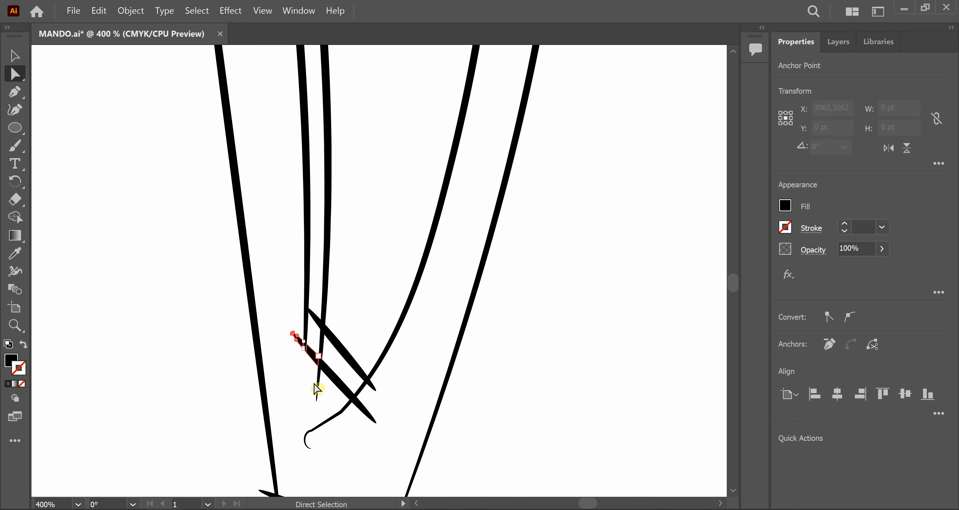
{"action": "key", "text": "Delete"}
{"action": "left_click", "coordinate": [318, 385]}
{"action": "key", "text": "Delete"}
- Delete the groove line pieces between the two diagonals and the hooked tail of the inner rim curve
{"action": "left_click", "coordinate": [322, 328]}
{"action": "scroll", "coordinate": [327, 352], "scroll_direction": "up", "scroll_amount": 3}
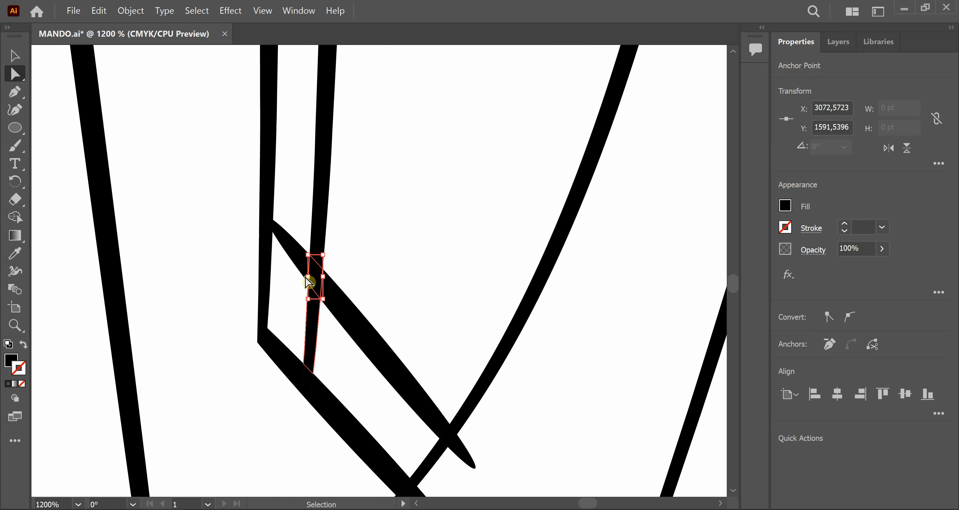
{"action": "left_click", "coordinate": [303, 267]}
{"action": "key", "text": "Delete"}
{"action": "left_click", "coordinate": [319, 324]}
{"action": "key", "text": "Delete"}
{"action": "left_click_drag", "start_coordinate": [443, 434], "coordinate": [386, 246]}
{"action": "left_click", "coordinate": [312, 347]}
{"action": "key", "text": "Delete"}
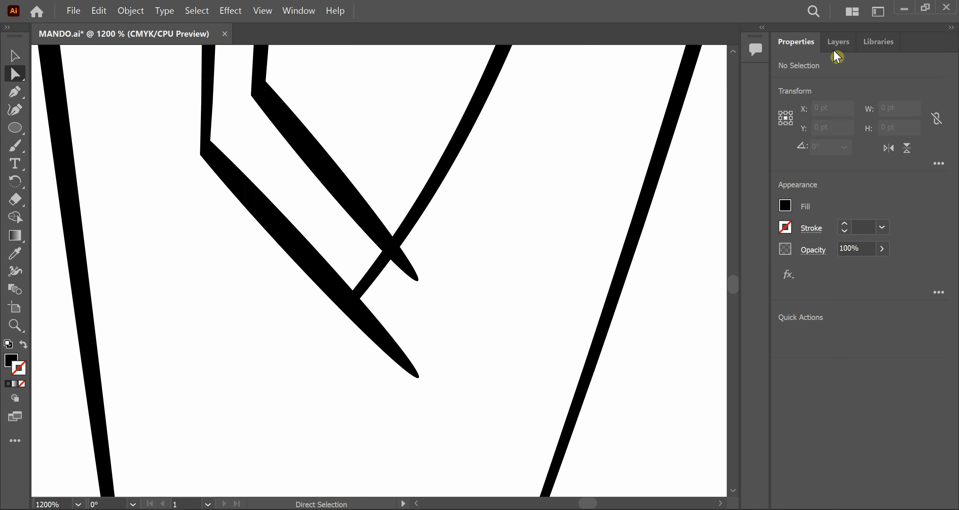
- Show Layer 1 for reference and delete the diagonal tips that extend past the inner rim curve
{"action": "left_click", "coordinate": [837, 43]}
{"action": "left_click", "coordinate": [783, 81]}
{"action": "scroll", "coordinate": [541, 335], "scroll_direction": "down", "scroll_amount": 1}
{"action": "scroll", "coordinate": [544, 340], "scroll_direction": "down", "scroll_amount": 3}
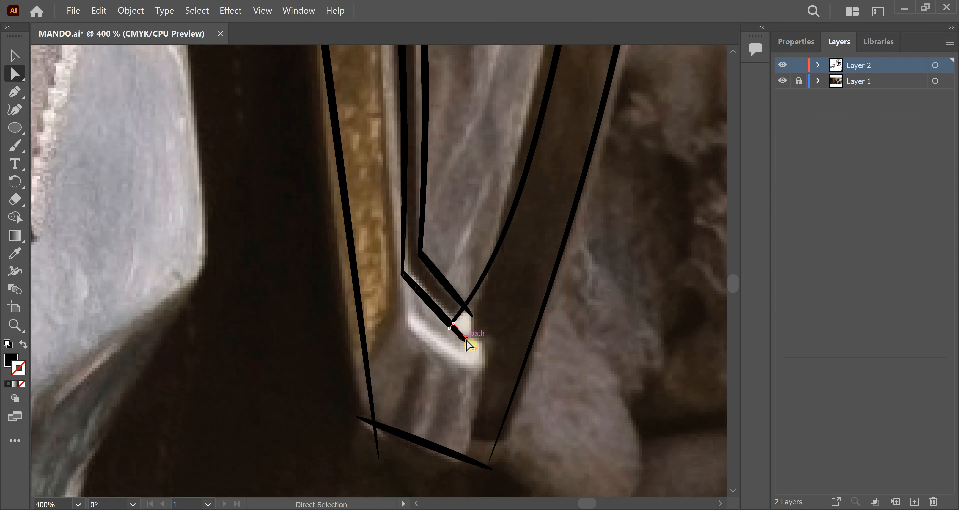
{"action": "left_click", "coordinate": [465, 307]}
{"action": "scroll", "coordinate": [473, 315], "scroll_direction": "up", "scroll_amount": 8}
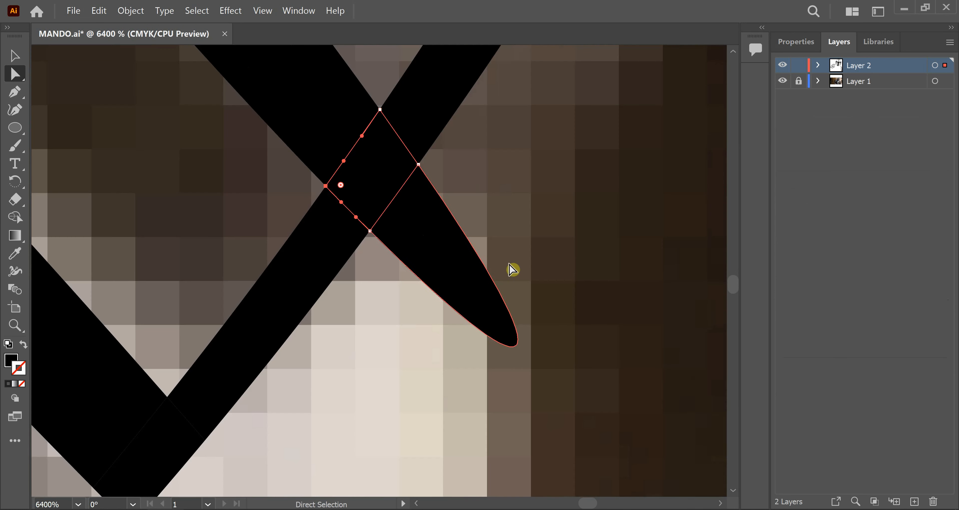
{"action": "left_click", "coordinate": [476, 268]}
{"action": "key", "text": "Delete"}
{"action": "scroll", "coordinate": [507, 335], "scroll_direction": "down", "scroll_amount": 15}
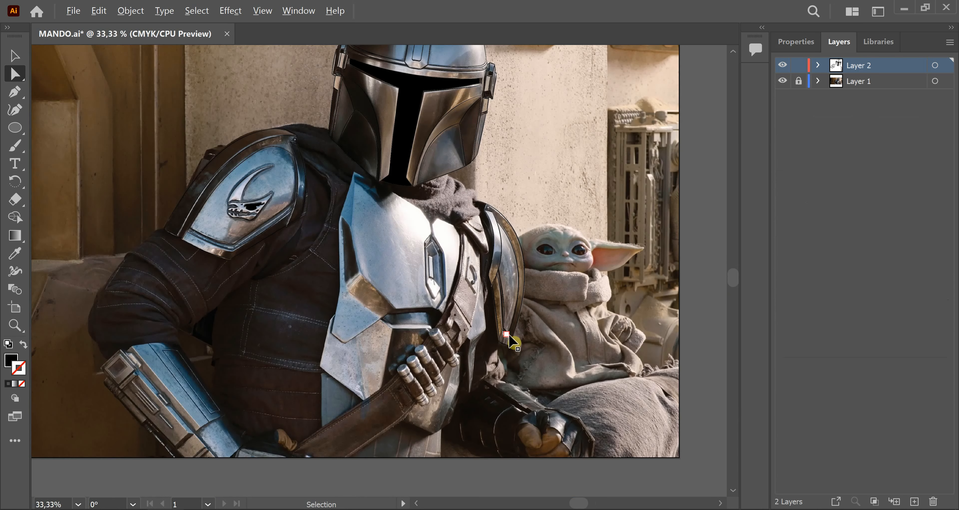
- Hide Layer 1 and delete the overhanging stroke ends at the armour's lower left corner
{"action": "left_click", "coordinate": [783, 81]}
{"action": "scroll", "coordinate": [503, 349], "scroll_direction": "up", "scroll_amount": 9}
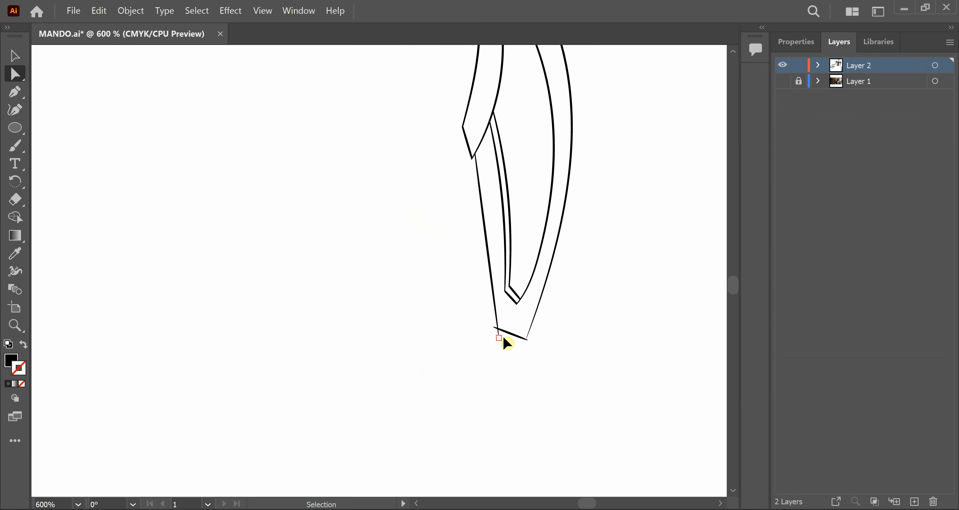
{"action": "left_click", "coordinate": [482, 259]}
{"action": "key", "text": "Delete"}
{"action": "scroll", "coordinate": [510, 268], "scroll_direction": "down", "scroll_amount": 3}
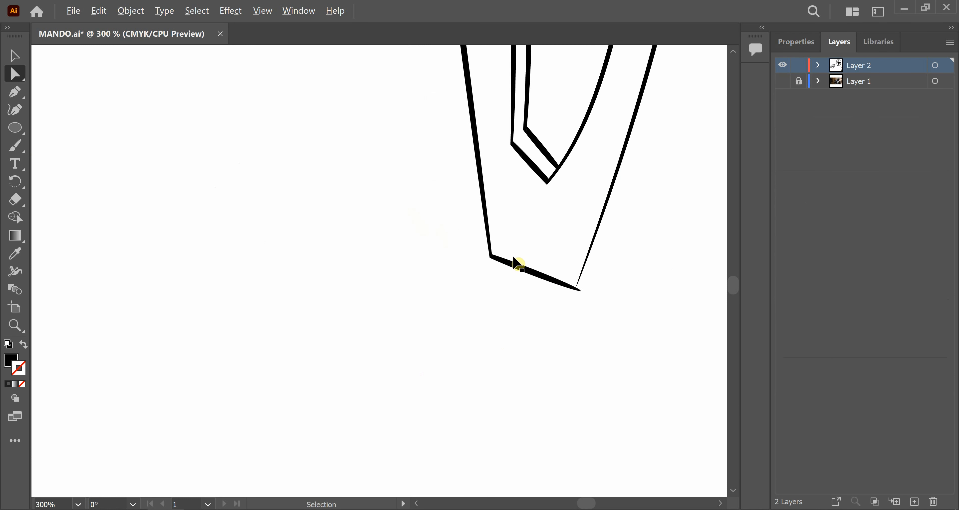
- Paint a thickening brush stroke over the thin lower end of the shoulder armour's right outline, down past the bottom corner
{"action": "left_click", "coordinate": [15, 145]}
{"action": "scroll", "coordinate": [600, 246], "scroll_direction": "up", "scroll_amount": 3}
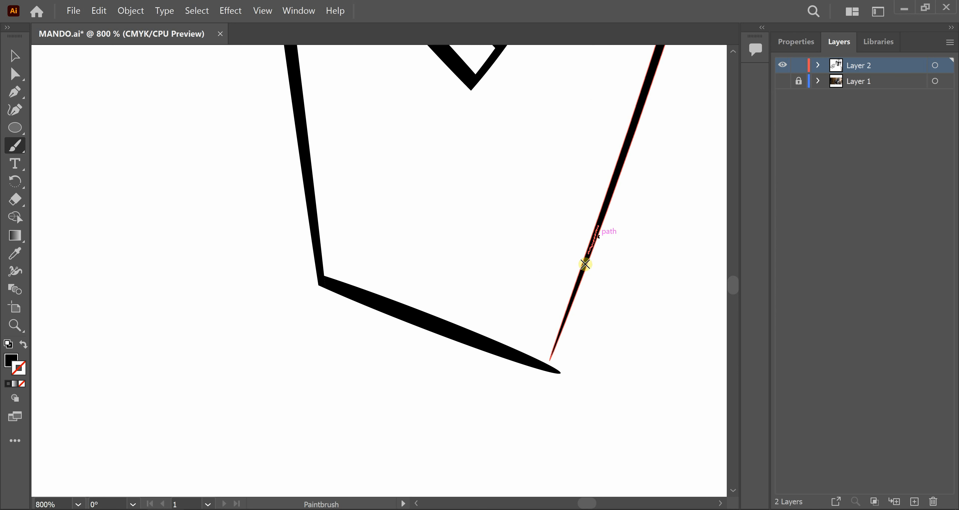
{"action": "left_click_drag", "start_coordinate": [534, 389], "coordinate": [533, 389]}
- Select the lower armour outlines, expand their appearance and divide them at the overlaps with Pathfinder
{"action": "key", "text": "v"}
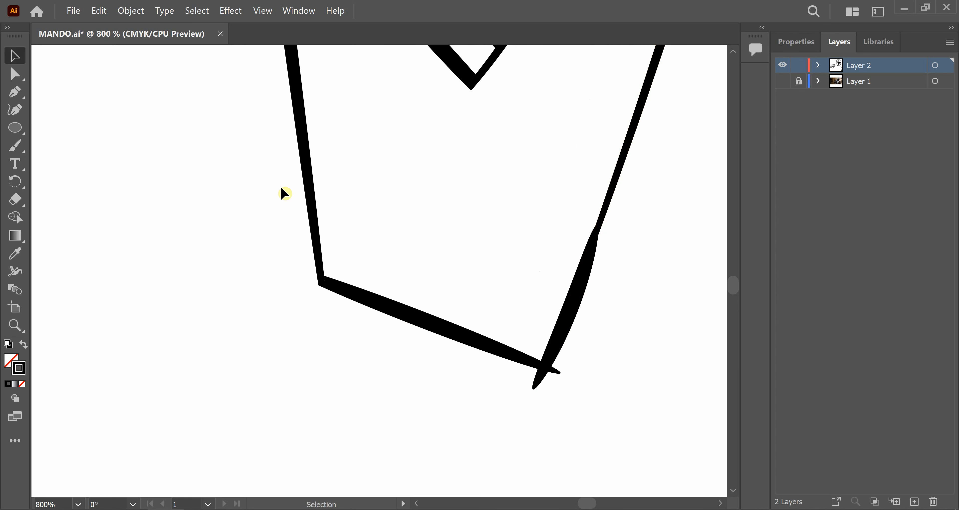
{"action": "left_click_drag", "start_coordinate": [268, 165], "coordinate": [673, 435]}
{"action": "left_click", "coordinate": [89, 12]}
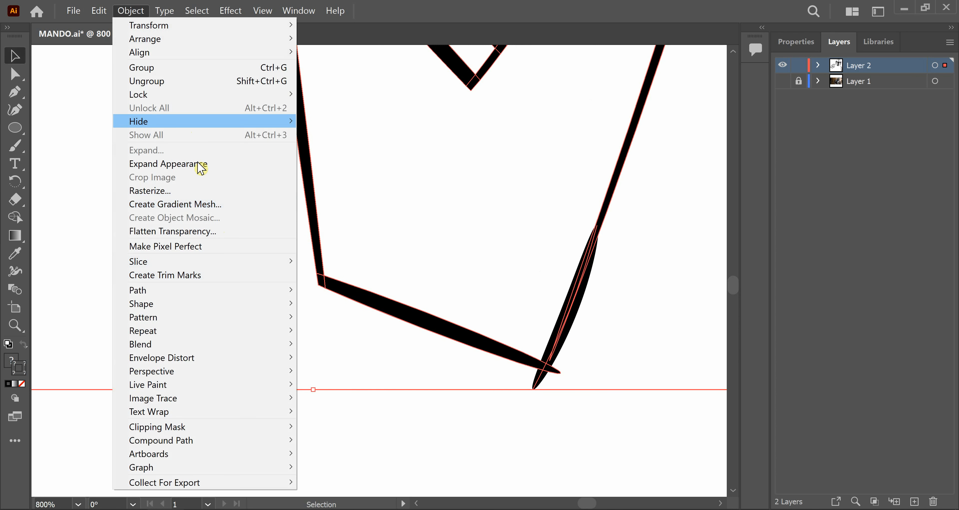
{"action": "left_click", "coordinate": [201, 164]}
{"action": "left_click", "coordinate": [938, 411]}
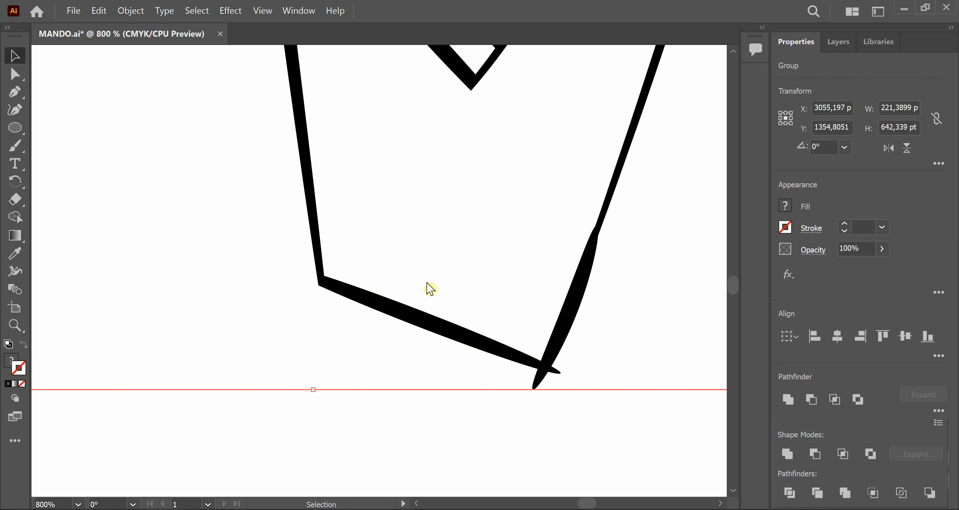
{"action": "left_click", "coordinate": [792, 496]}
- Delete the two stroke ends that overshoot the armour's lower right corner
{"action": "left_click", "coordinate": [604, 283]}
{"action": "left_click", "coordinate": [16, 74]}
{"action": "left_click", "coordinate": [453, 173]}
{"action": "left_click", "coordinate": [534, 388]}
{"action": "key", "text": "Delete"}
{"action": "left_click", "coordinate": [560, 373]}
{"action": "key", "text": "Delete"}
{"action": "left_click", "coordinate": [571, 398]}
{"action": "scroll", "coordinate": [568, 394], "scroll_direction": "down", "scroll_amount": 10}
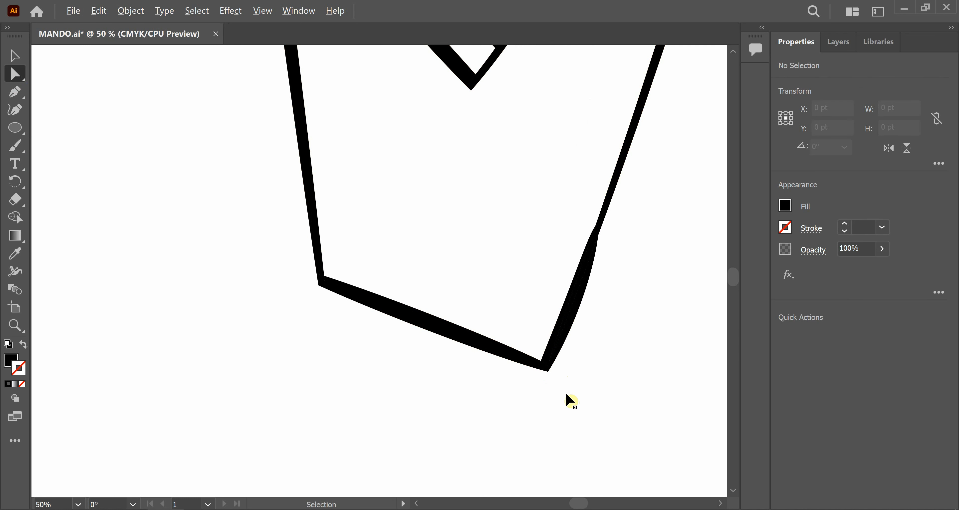
- Toggle Layer 1 to check the line art, leave the reference photo visible and ready the Paintbrush at the chest plate's upper tip
{"action": "left_click", "coordinate": [838, 42]}
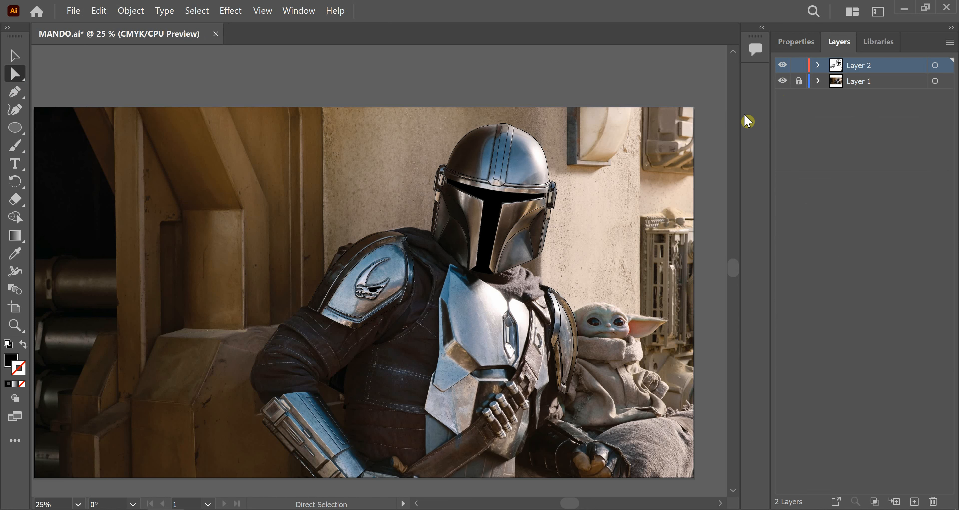
{"action": "scroll", "coordinate": [610, 336], "scroll_direction": "up", "scroll_amount": 3}
{"action": "left_click", "coordinate": [783, 82]}
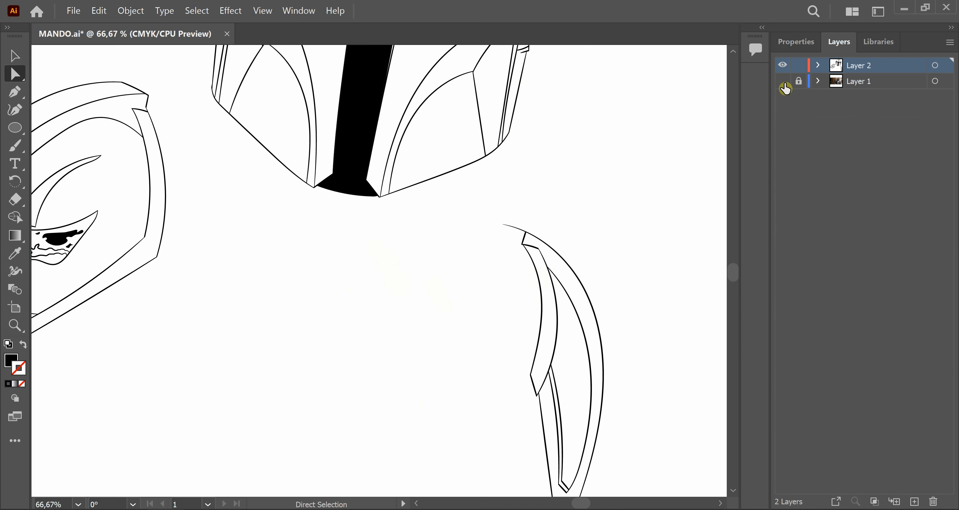
{"action": "left_click", "coordinate": [783, 82]}
{"action": "key", "text": "b"}
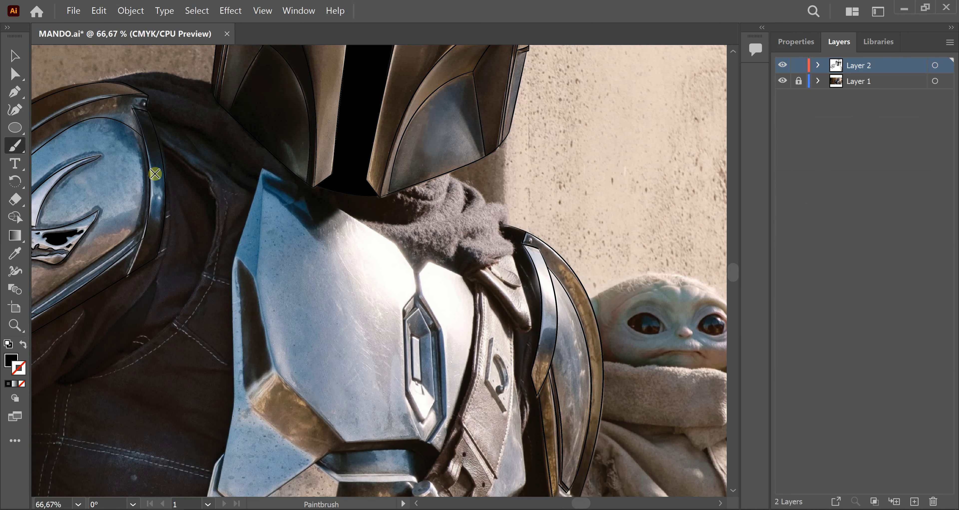
{"action": "left_click", "coordinate": [267, 188]}
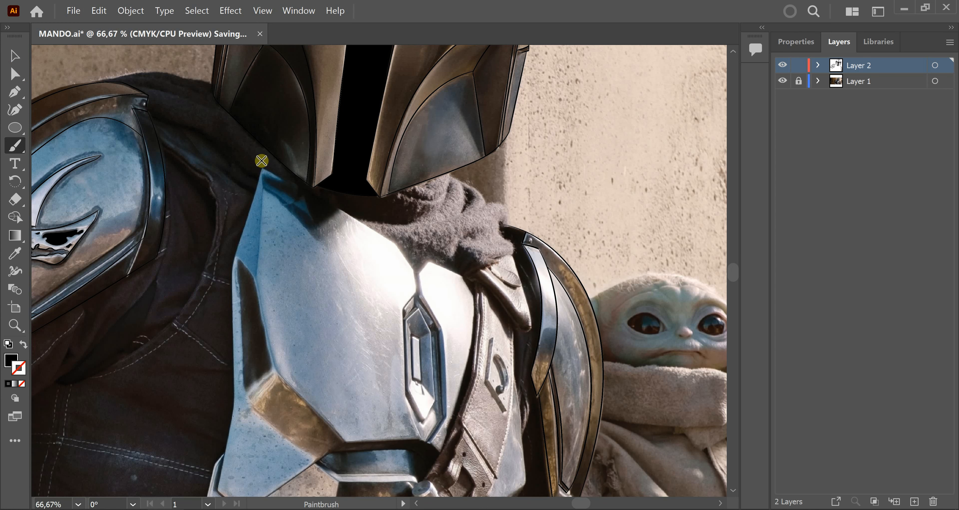
{"action": "scroll", "coordinate": [263, 185], "scroll_direction": "up", "scroll_amount": 3}
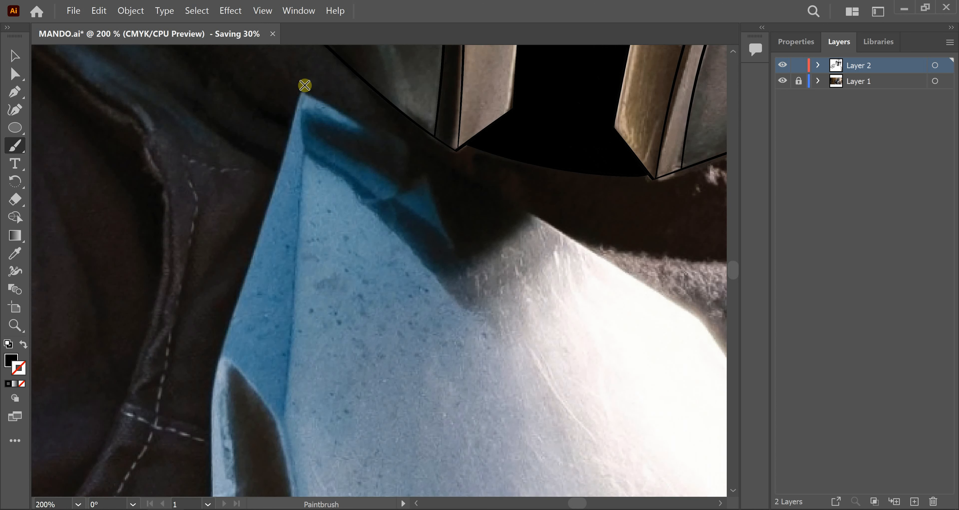
{"action": "left_click_drag", "start_coordinate": [304, 84], "coordinate": [245, 283]}
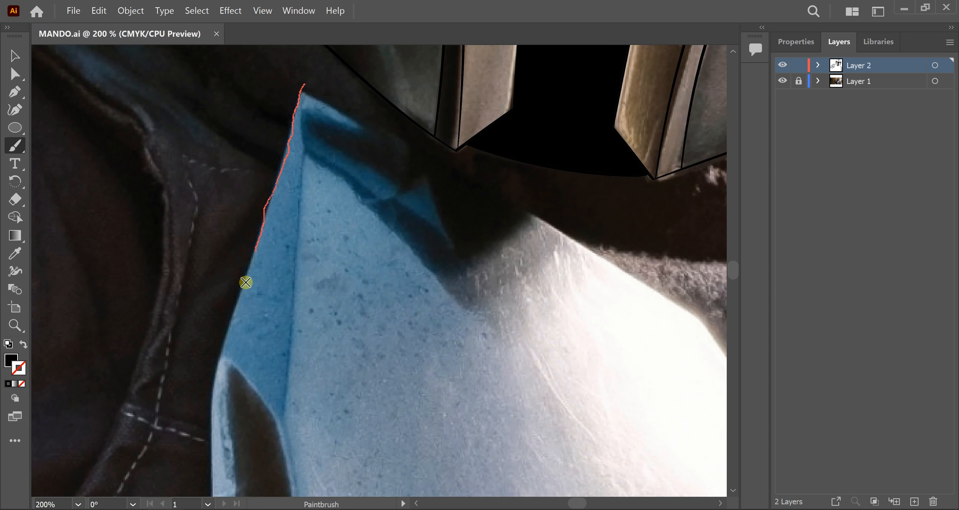
{"action": "left_click_drag", "start_coordinate": [213, 442], "coordinate": [214, 453]}
{"action": "key", "text": "ctrl+z"}
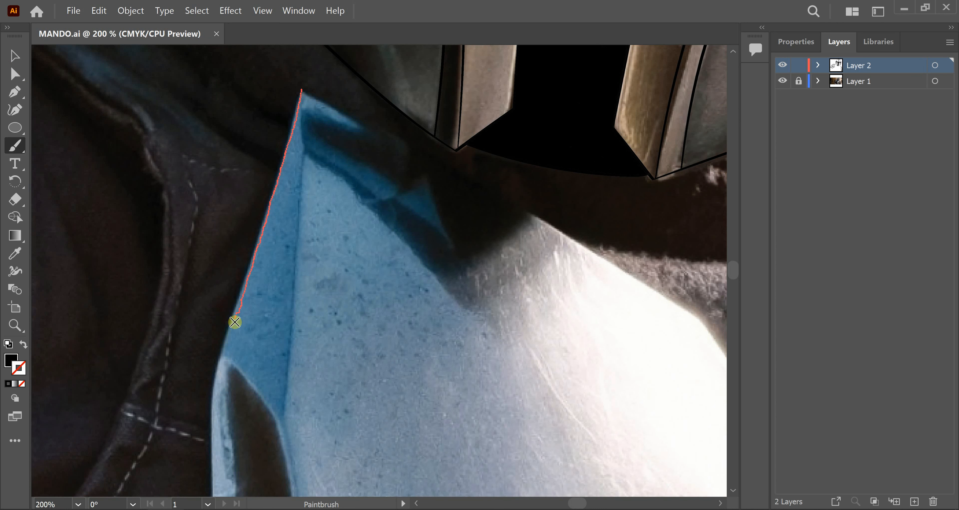
{"action": "left_click_drag", "start_coordinate": [215, 381], "coordinate": [222, 501]}
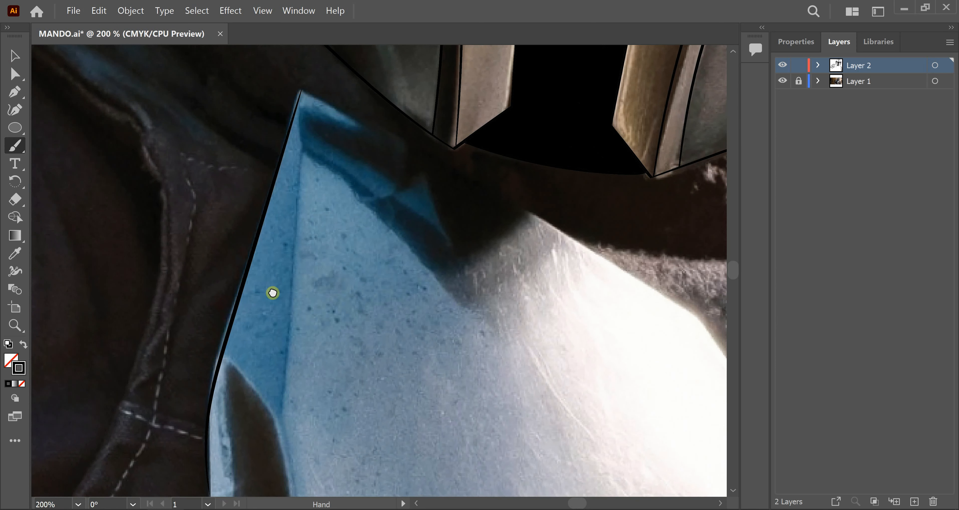
{"action": "left_click_drag", "start_coordinate": [272, 291], "coordinate": [326, 177]}
{"action": "key", "text": "ctrl+s"}
- Paint one stroke down the chest plate's left edge from upper tip to lower corner, and move its kinked curve point outward onto the edge
{"action": "key", "text": "ctrl+minus"}
{"action": "key", "text": "ctrl+minus"}
{"action": "key", "text": "ctrl+minus"}
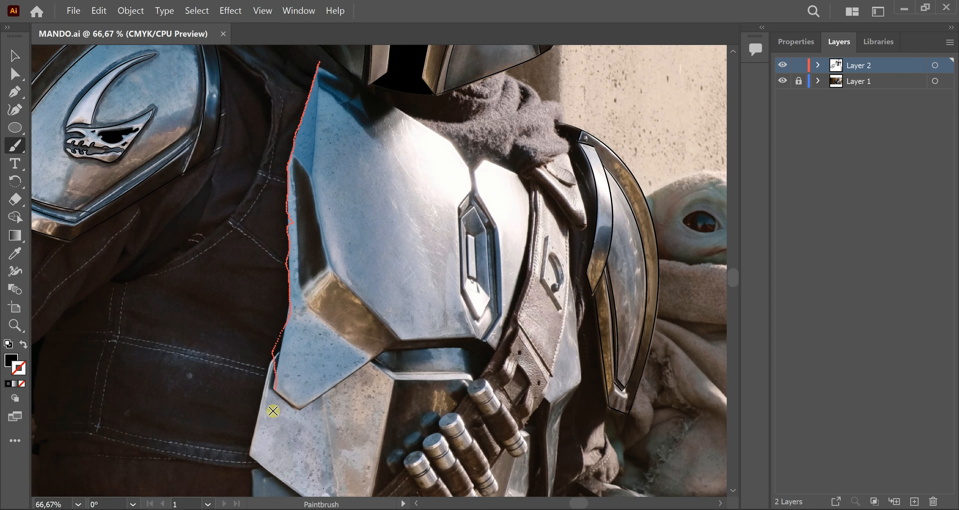
{"action": "left_click", "coordinate": [17, 112]}
{"action": "scroll", "coordinate": [298, 222], "scroll_direction": "up", "scroll_amount": 5}
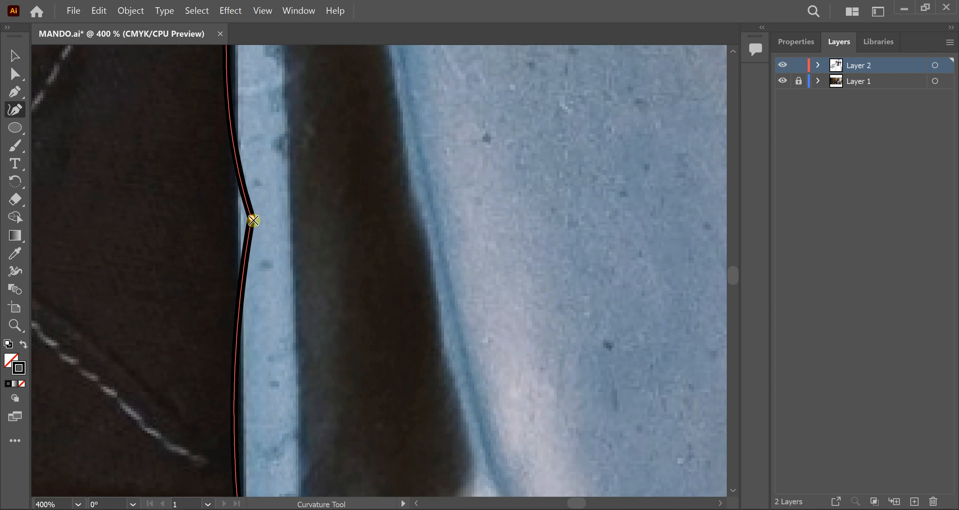
{"action": "left_click_drag", "start_coordinate": [252, 219], "coordinate": [237, 217]}
- Add curve points along the lower half of the chest plate's left edge line and move its end point to the lower corner
{"action": "scroll", "coordinate": [262, 263], "scroll_direction": "down", "scroll_amount": 3}
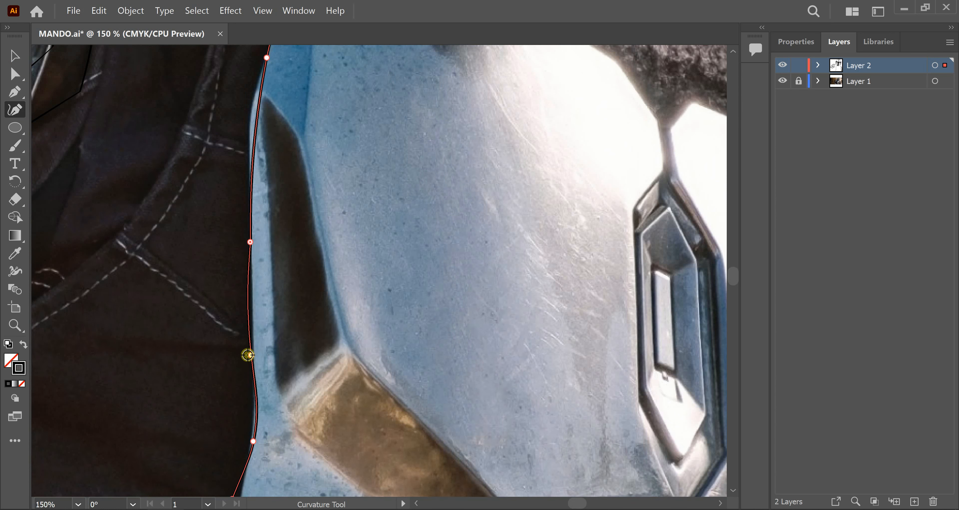
{"action": "left_click", "coordinate": [250, 303]}
{"action": "scroll", "coordinate": [263, 385], "scroll_direction": "down", "scroll_amount": 4}
{"action": "left_click", "coordinate": [236, 388]}
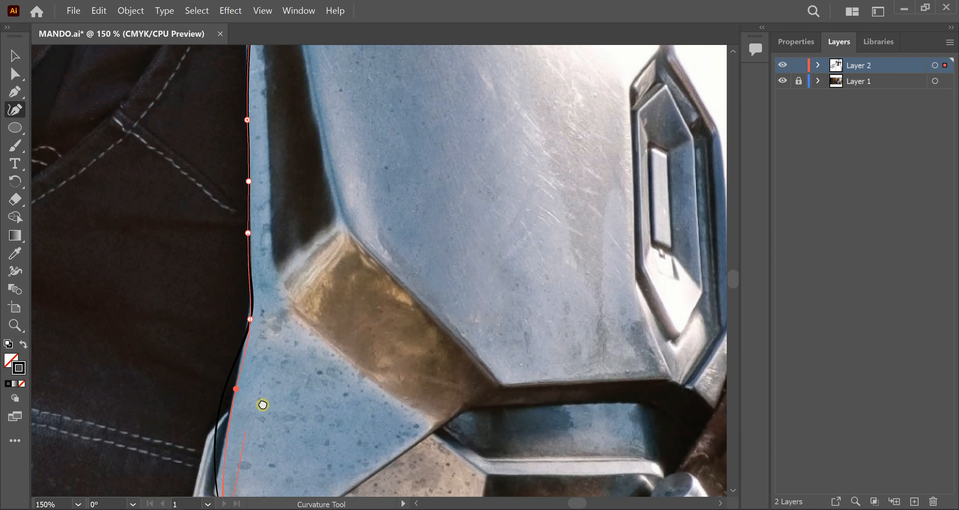
{"action": "left_click_drag", "start_coordinate": [262, 405], "coordinate": [265, 286]}
{"action": "left_click_drag", "start_coordinate": [227, 411], "coordinate": [213, 404]}
{"action": "left_click", "coordinate": [249, 228]}
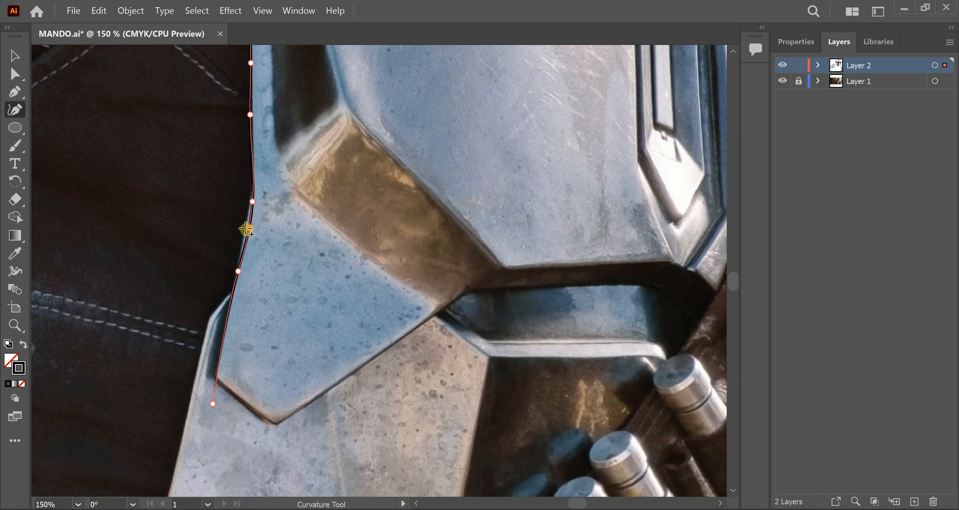
{"action": "scroll", "coordinate": [251, 231], "scroll_direction": "up", "scroll_amount": 3, "text": "alt"}
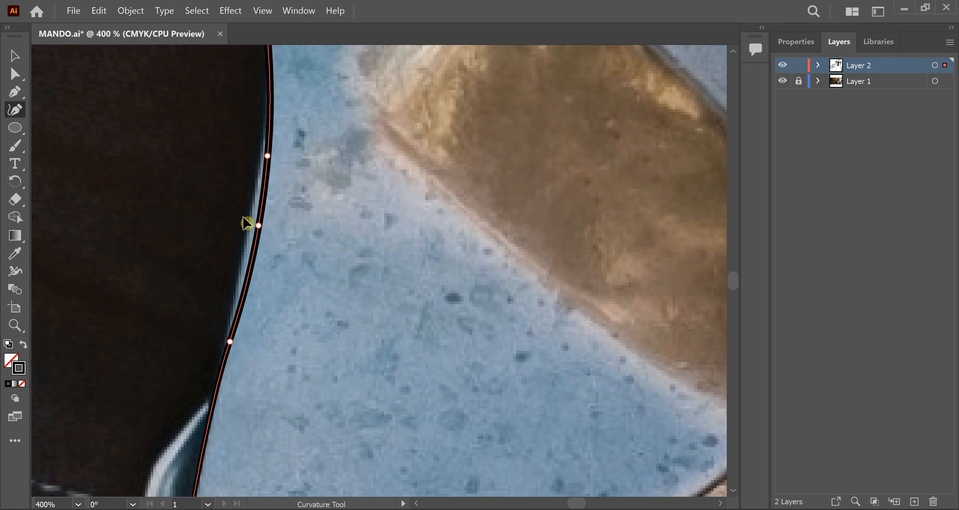
{"action": "scroll", "coordinate": [252, 223], "scroll_direction": "up", "scroll_amount": 5, "text": "alt"}
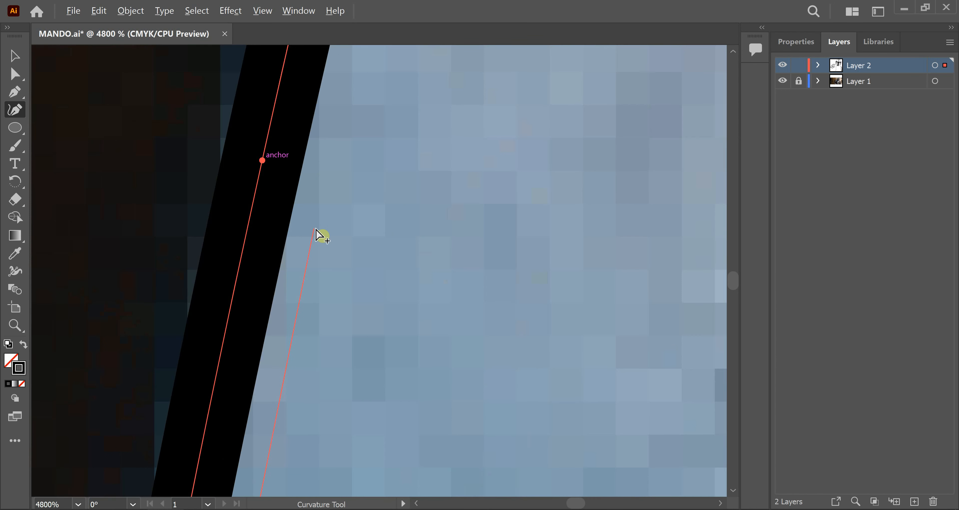
{"action": "scroll", "coordinate": [321, 235], "scroll_direction": "down", "scroll_amount": 8, "text": "alt"}
{"action": "key", "text": "Delete"}
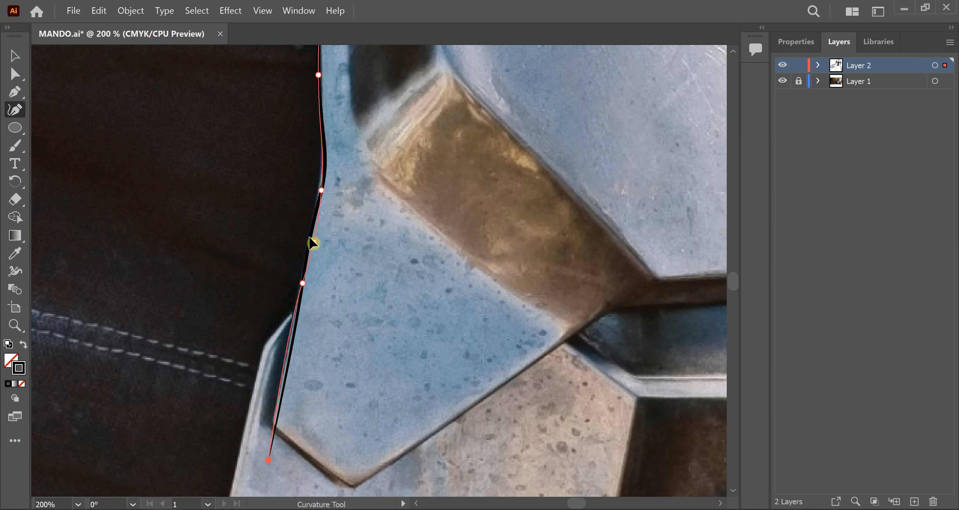
- Add two curve points on the left edge line's lower slant and realign the points beside the dark recess with the plate edge
{"action": "left_click", "coordinate": [310, 238]}
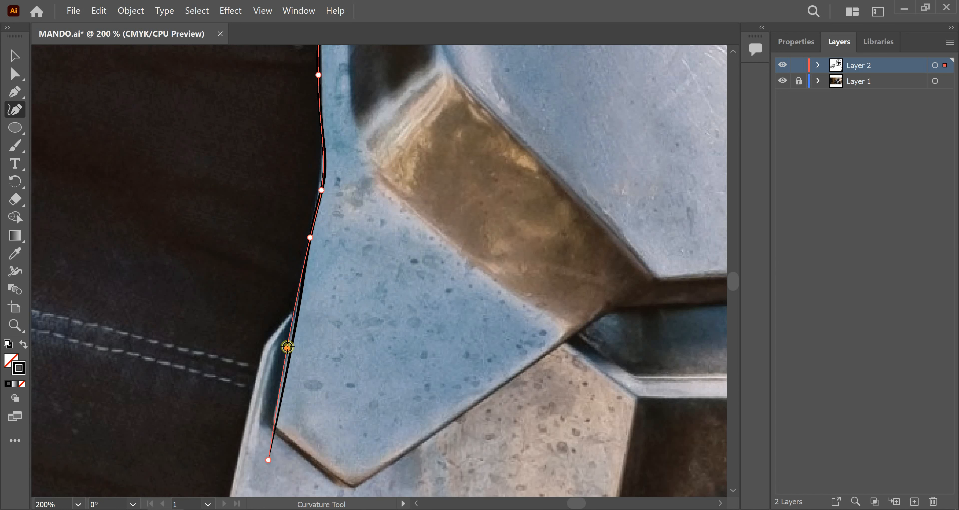
{"action": "left_click", "coordinate": [287, 348]}
{"action": "left_click_drag", "start_coordinate": [356, 157], "coordinate": [375, 381]}
{"action": "left_click_drag", "start_coordinate": [337, 231], "coordinate": [342, 212]}
{"action": "left_click_drag", "start_coordinate": [341, 321], "coordinate": [343, 325]}
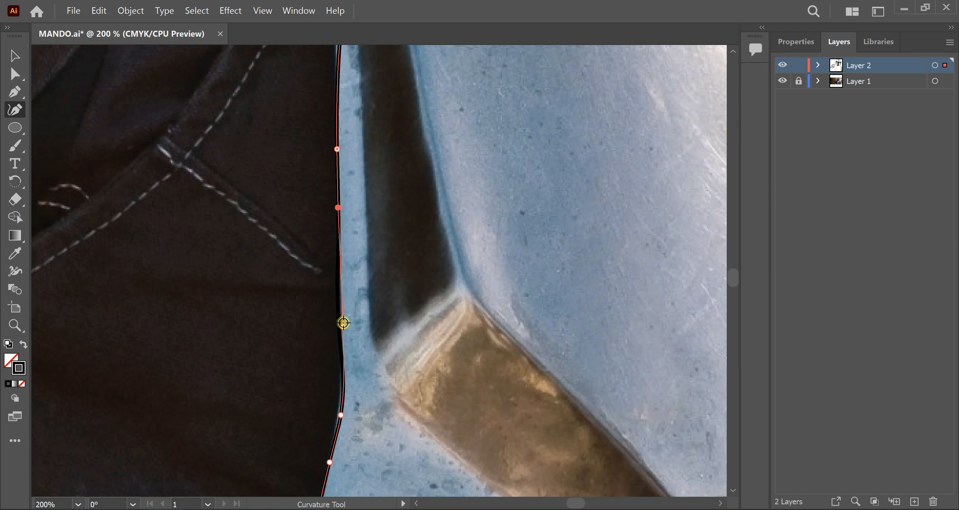
- Adjust the curve points on the upper part of the left edge line to follow the chest plate up to its tip
{"action": "left_click_drag", "start_coordinate": [376, 112], "coordinate": [399, 394]}
{"action": "mouse_move", "coordinate": [350, 182]}
{"action": "left_mouse_down"}
{"action": "mouse_move", "coordinate": [342, 177]}
{"action": "mouse_move", "coordinate": [340, 188]}
{"action": "left_mouse_up"}
{"action": "left_click_drag", "start_coordinate": [335, 244], "coordinate": [344, 248]}
{"action": "left_click_drag", "start_coordinate": [413, 193], "coordinate": [377, 366]}
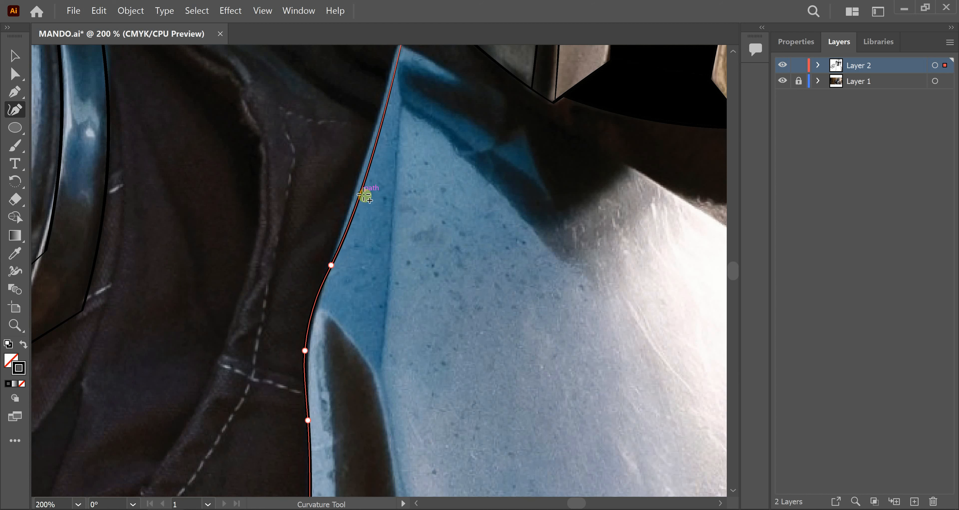
{"action": "left_click_drag", "start_coordinate": [361, 193], "coordinate": [365, 155]}
{"action": "left_click_drag", "start_coordinate": [331, 265], "coordinate": [332, 254]}
{"action": "left_click_drag", "start_coordinate": [399, 110], "coordinate": [375, 205]}
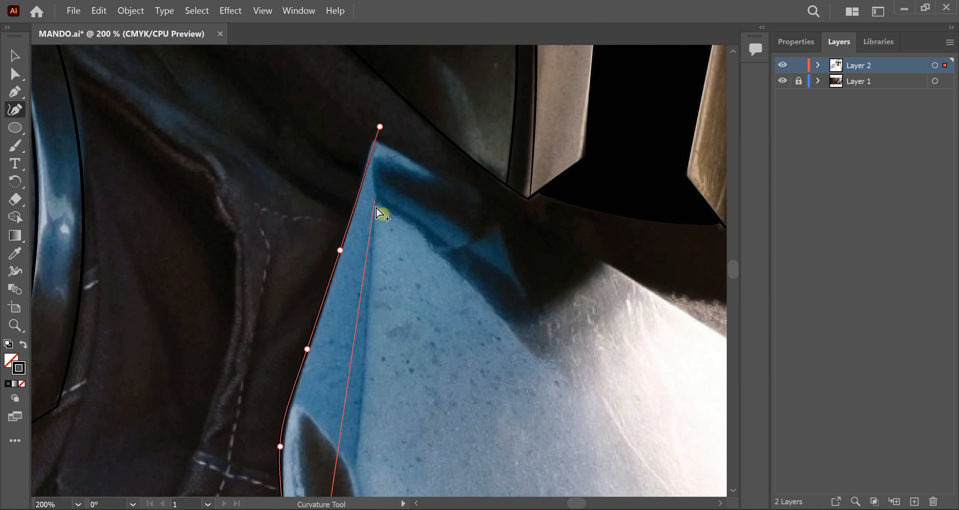
- Paint a stroke along the chest plate's inner ridge, past the dark recess and bronze panel, and across its bottom edge
{"action": "key", "text": "ctrl+minus"}
{"action": "key", "text": "ctrl+minus"}
{"action": "key", "text": "ctrl+minus"}
{"action": "key", "text": "b"}
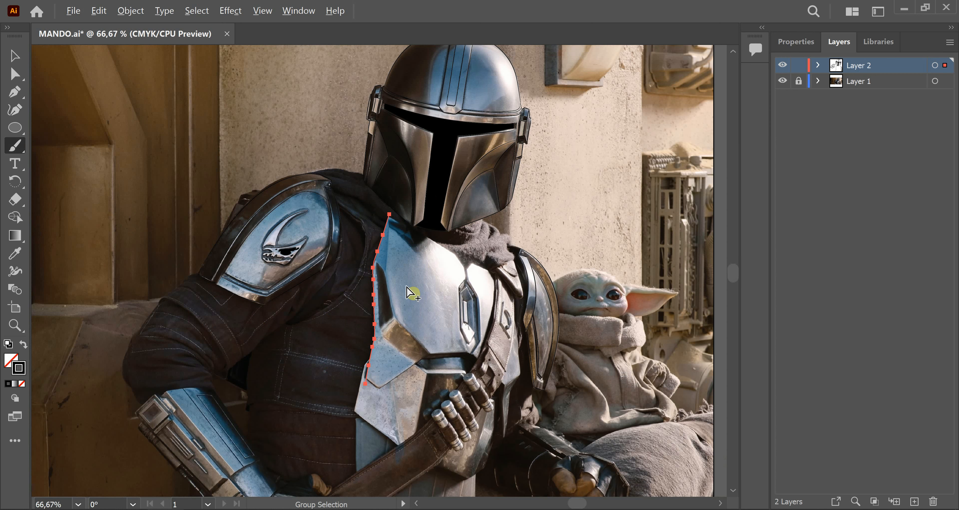
{"action": "scroll", "coordinate": [411, 293], "scroll_direction": "up", "scroll_amount": 2}
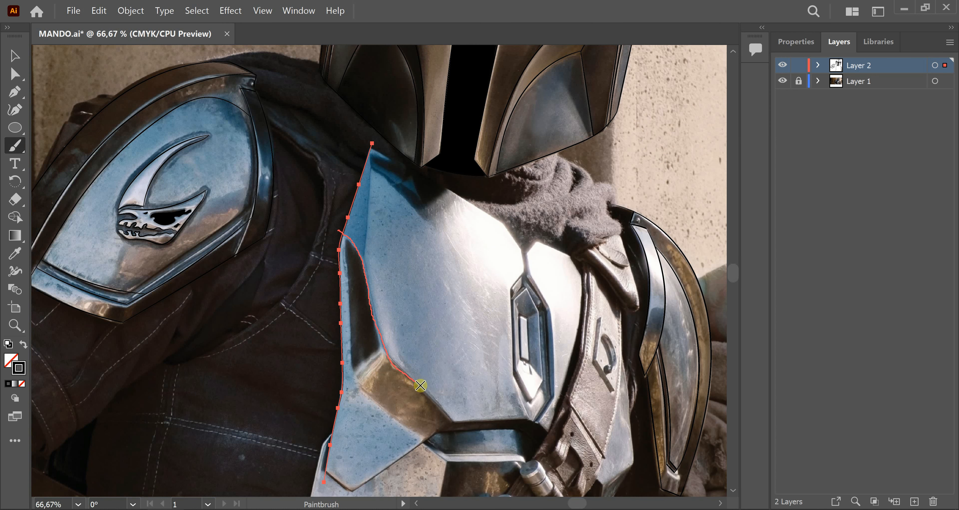
{"action": "left_click_drag", "start_coordinate": [532, 417], "coordinate": [531, 417]}
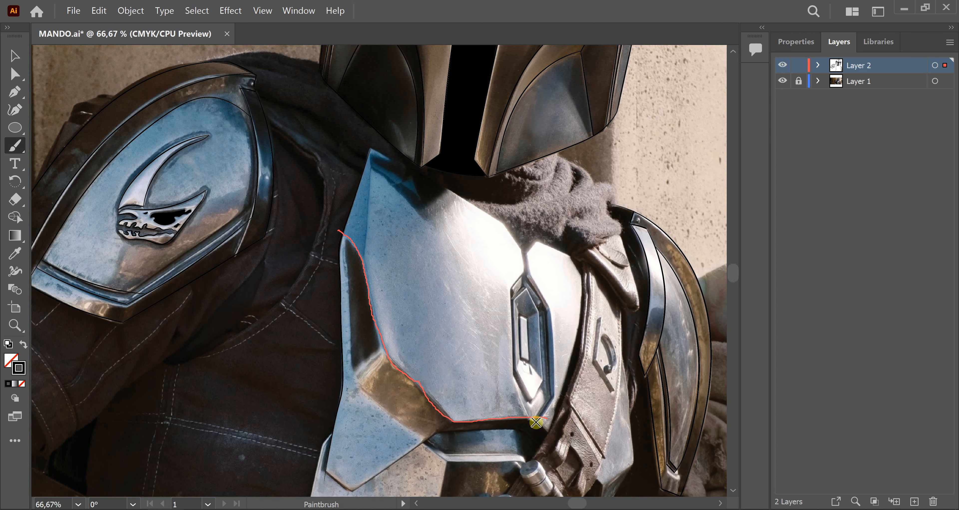
- Smooth the kink in the inner ridge line beside the bronze panel by moving its curve point with the Curvature tool
{"action": "left_click", "coordinate": [15, 110]}
{"action": "scroll", "coordinate": [430, 377], "scroll_direction": "up", "scroll_amount": 2}
{"action": "left_click", "coordinate": [404, 379], "text": "ctrl"}
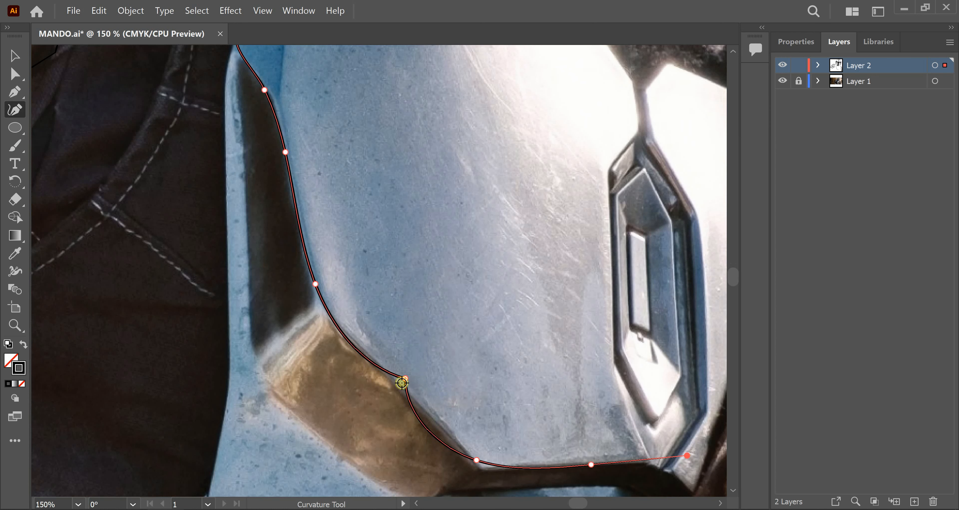
{"action": "left_click_drag", "start_coordinate": [400, 378], "coordinate": [395, 387]}
- Reshape the ridge line's lower corner by moving curve points along the bronze panel and the plate's bottom edge
{"action": "left_click", "coordinate": [477, 461]}
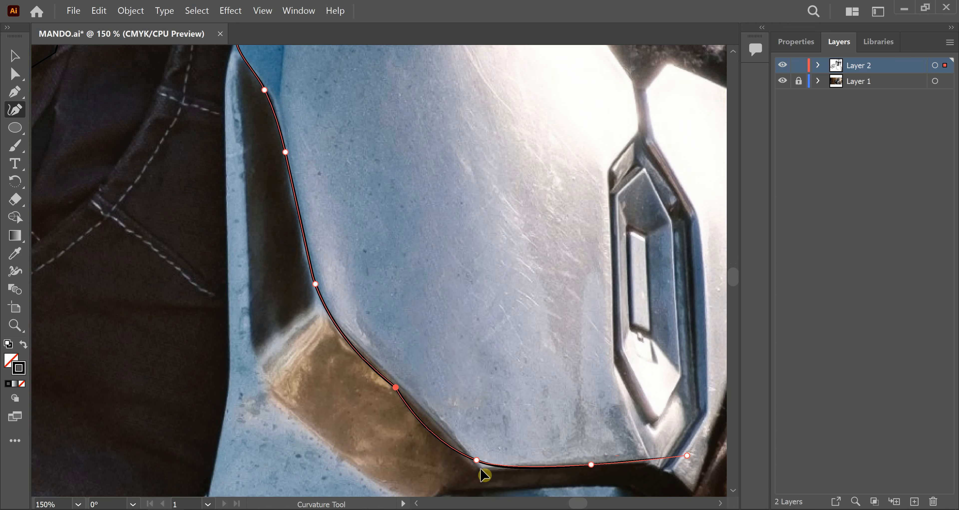
{"action": "left_click_drag", "start_coordinate": [483, 472], "coordinate": [433, 357]}
{"action": "scroll", "coordinate": [410, 356], "scroll_direction": "up", "scroll_amount": 2}
{"action": "left_click_drag", "start_coordinate": [339, 303], "coordinate": [358, 281]}
{"action": "mouse_move", "coordinate": [483, 370]}
{"action": "left_mouse_down"}
{"action": "mouse_move", "coordinate": [473, 355]}
{"action": "mouse_move", "coordinate": [412, 339]}
{"action": "left_mouse_up"}
{"action": "left_click_drag", "start_coordinate": [512, 353], "coordinate": [535, 353]}
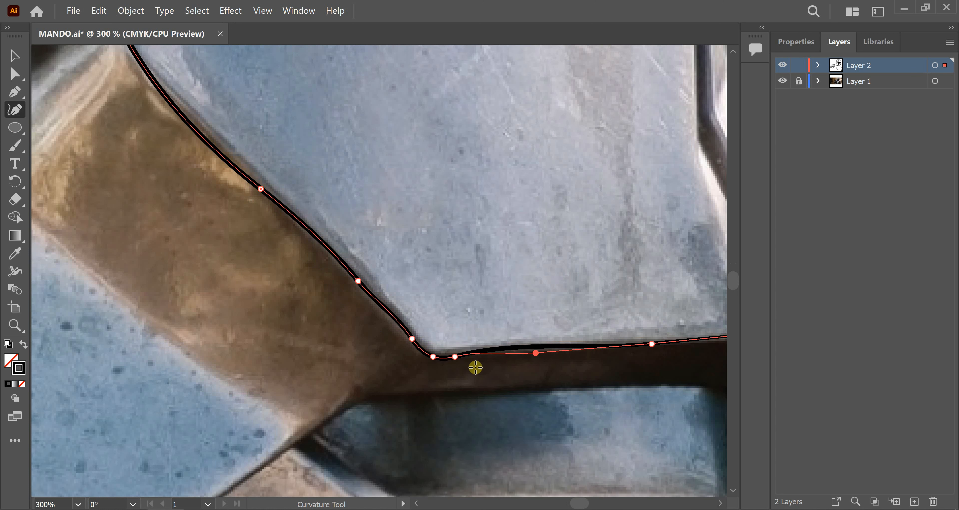
- Add a curve point at the base of the ridge line's lower corner and raise it slightly to flatten the bend
{"action": "scroll", "coordinate": [443, 360], "scroll_direction": "up", "scroll_amount": 3}
{"action": "left_click", "coordinate": [444, 358]}
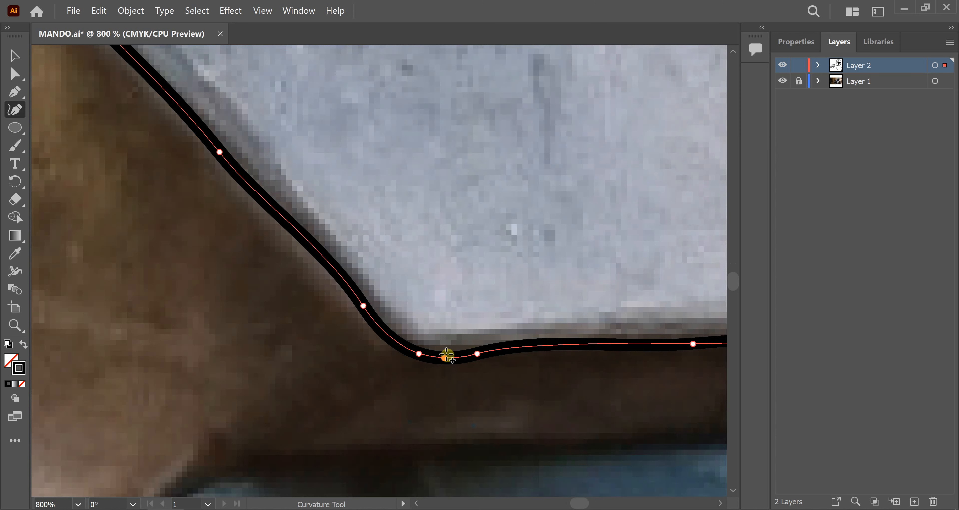
{"action": "scroll", "coordinate": [445, 358], "scroll_direction": "up", "scroll_amount": 5}
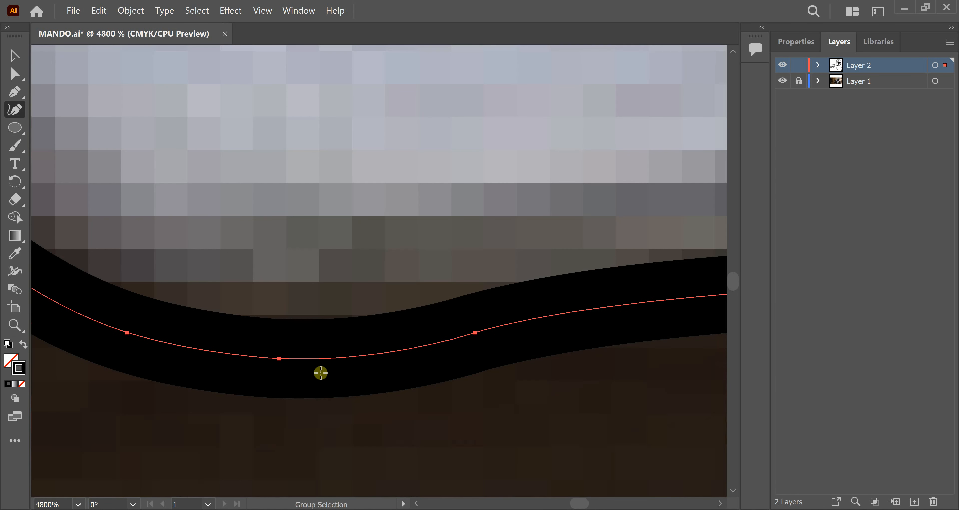
{"action": "left_click_drag", "start_coordinate": [278, 359], "coordinate": [293, 339]}
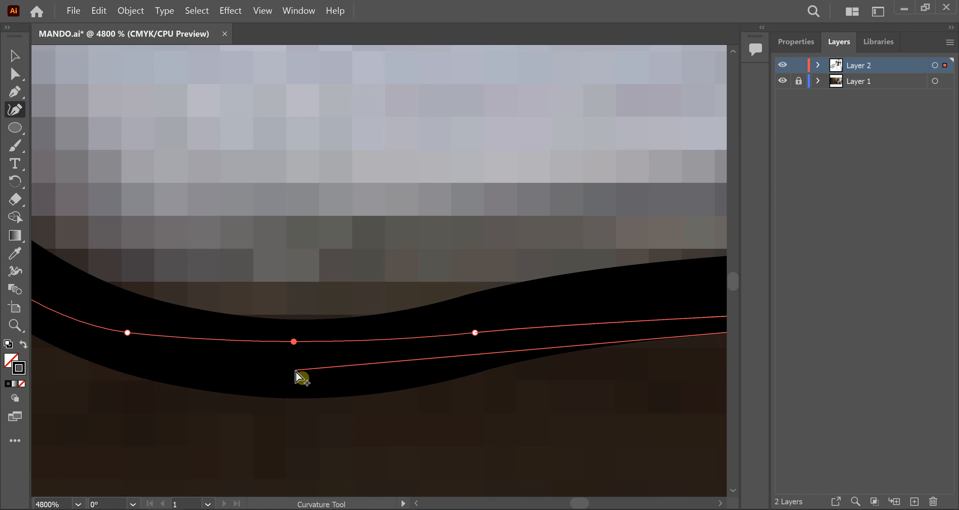
- Add and adjust curve points on the chest plate's ridge line so it follows the bronze panel's upper edge and corner
{"action": "scroll", "coordinate": [302, 377], "scroll_direction": "down", "scroll_amount": 8}
{"action": "scroll", "coordinate": [251, 357], "scroll_direction": "up", "scroll_amount": 2}
{"action": "scroll", "coordinate": [265, 349], "scroll_direction": "down", "scroll_amount": 2}
{"action": "left_click_drag", "start_coordinate": [208, 201], "coordinate": [350, 320]}
{"action": "left_click", "coordinate": [283, 340]}
{"action": "left_click", "coordinate": [219, 277]}
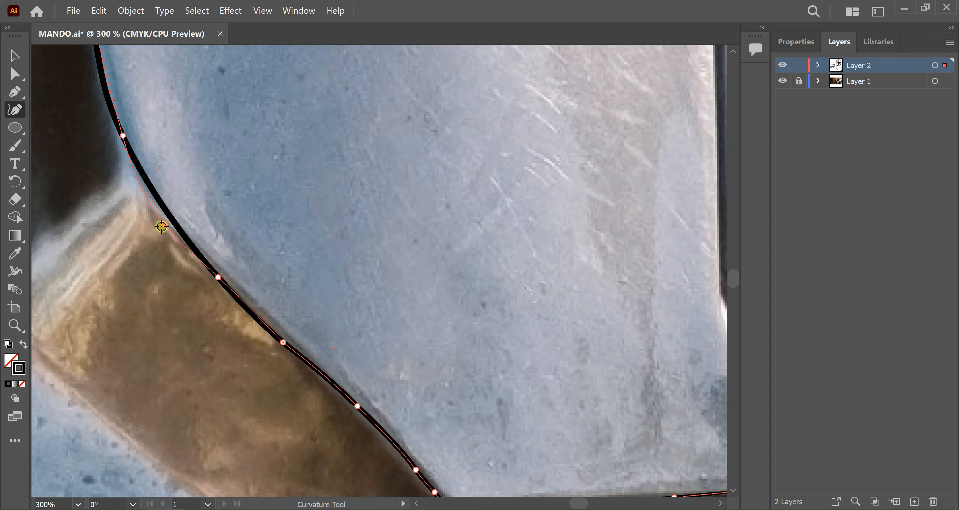
{"action": "left_click", "coordinate": [164, 223]}
{"action": "left_click_drag", "start_coordinate": [190, 133], "coordinate": [268, 330]}
{"action": "scroll", "coordinate": [218, 246], "scroll_direction": "up", "scroll_amount": 3}
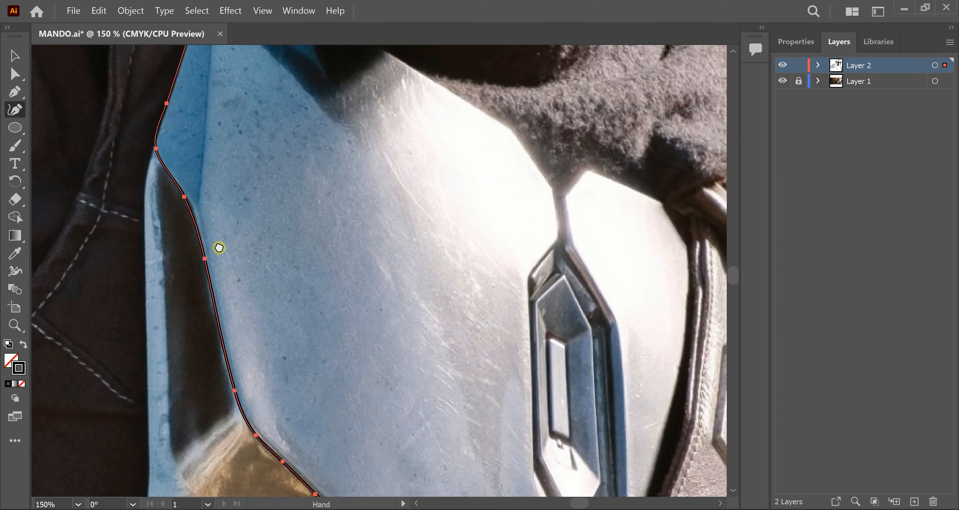
- Hide the reference photo layer to check the deselected ridge line against the other line art, and show the photo again
{"action": "key", "text": "ctrl+minus"}
{"action": "key", "text": "ctrl+minus"}
{"action": "key", "text": "ctrl+minus"}
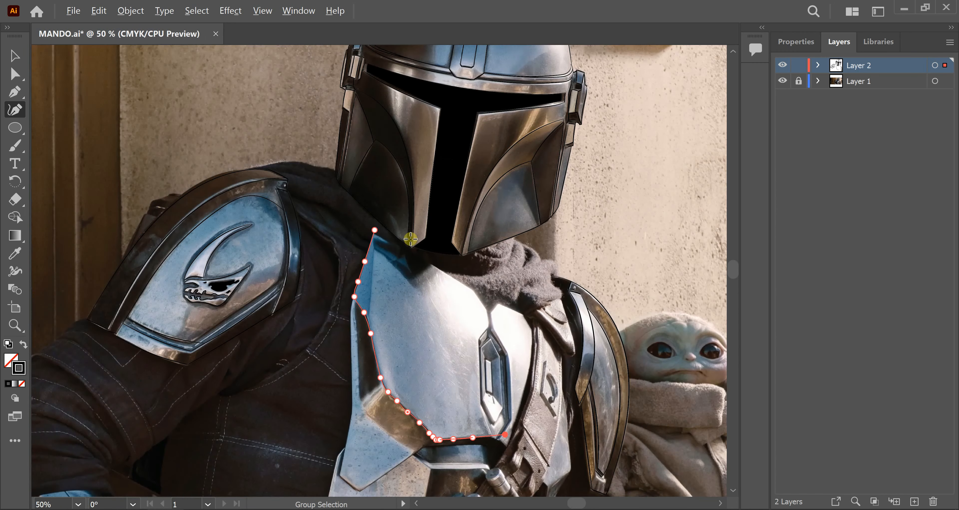
{"action": "left_click", "coordinate": [782, 81]}
{"action": "key", "text": "v"}
{"action": "left_click", "coordinate": [630, 222]}
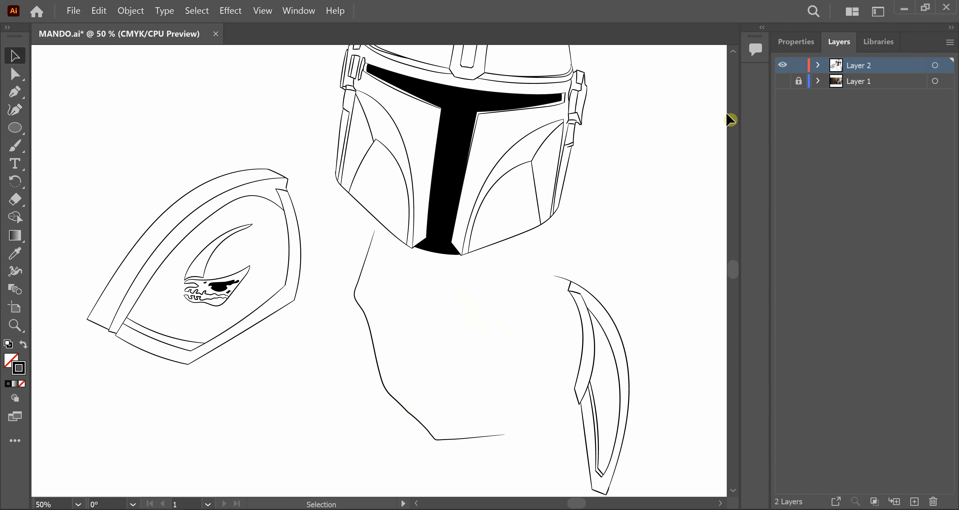
{"action": "left_click", "coordinate": [782, 81]}
- Paint one stroke along the chest plate's upper edge, from its peak below the helmet past the collar to the chest emblem
{"action": "scroll", "coordinate": [489, 268], "scroll_direction": "up", "scroll_amount": 3}
{"action": "key", "text": "b"}
{"action": "mouse_move", "coordinate": [140, 165]}
{"action": "left_mouse_down"}
{"action": "mouse_move", "coordinate": [488, 417]}
{"action": "mouse_move", "coordinate": [490, 468]}
{"action": "left_mouse_up"}
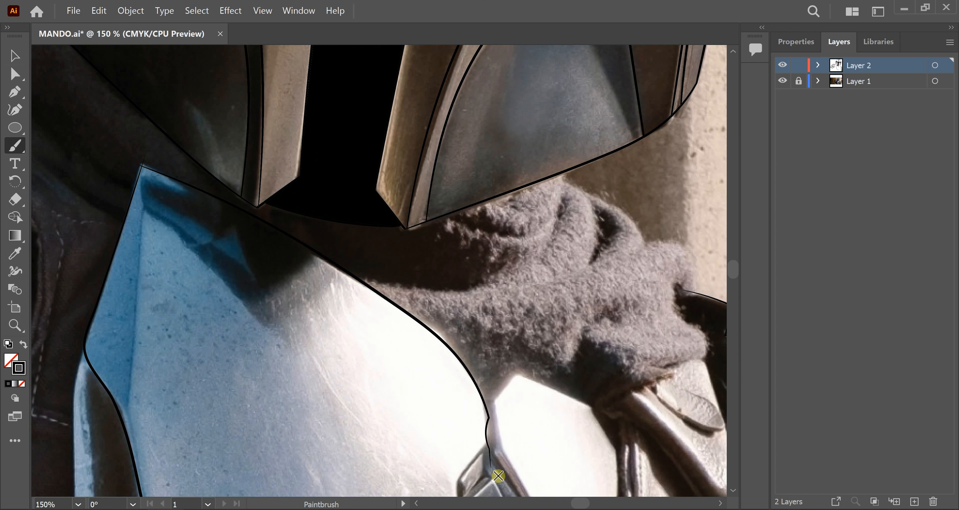
{"action": "key", "text": "ctrl+z"}
{"action": "mouse_move", "coordinate": [135, 159]}
{"action": "left_mouse_down"}
{"action": "mouse_move", "coordinate": [343, 267]}
{"action": "mouse_move", "coordinate": [455, 347]}
{"action": "left_mouse_up"}
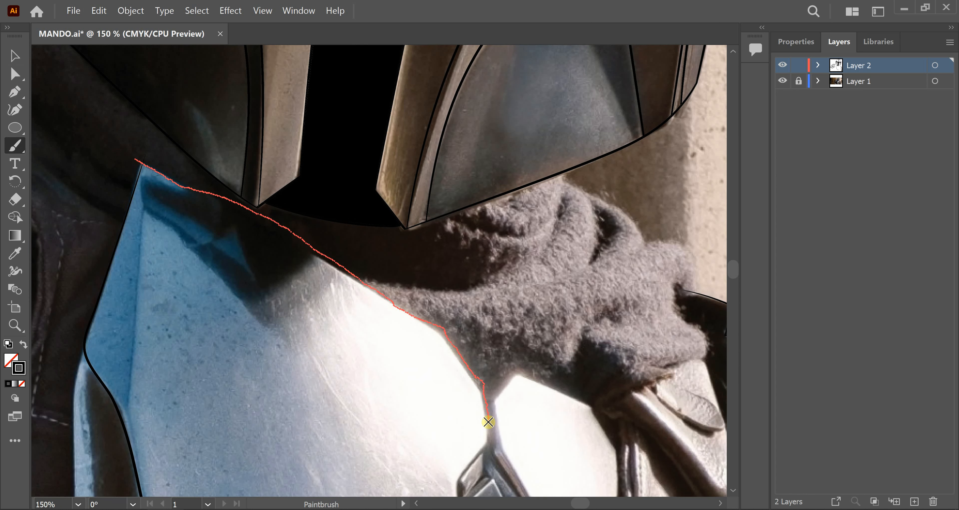
{"action": "left_click_drag", "start_coordinate": [492, 491], "coordinate": [491, 491]}
- Move curve points on the upper edge stroke with the Curvature tool to align it below the helmet and along the collar
{"action": "key", "text": "shift+grave"}
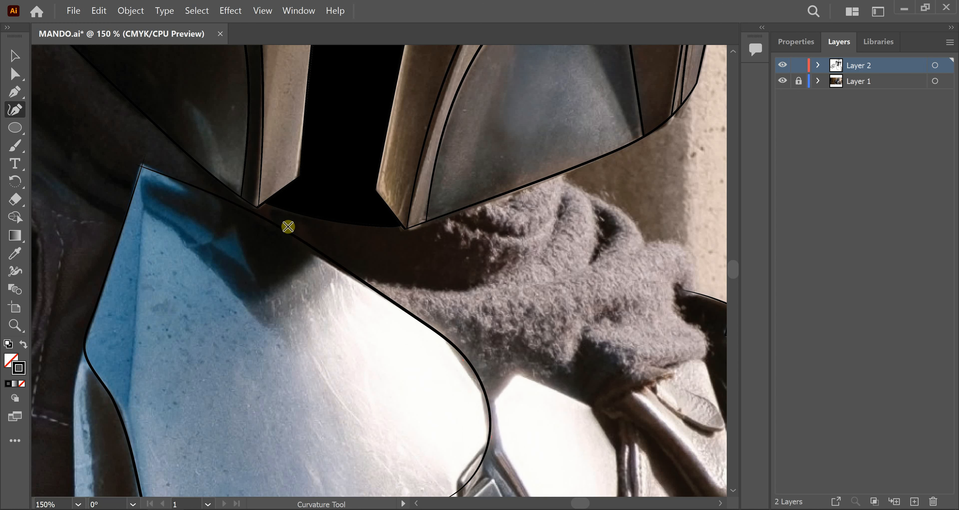
{"action": "left_click_drag", "start_coordinate": [263, 217], "coordinate": [219, 244]}
{"action": "scroll", "coordinate": [265, 203], "scroll_direction": "up", "scroll_amount": 3}
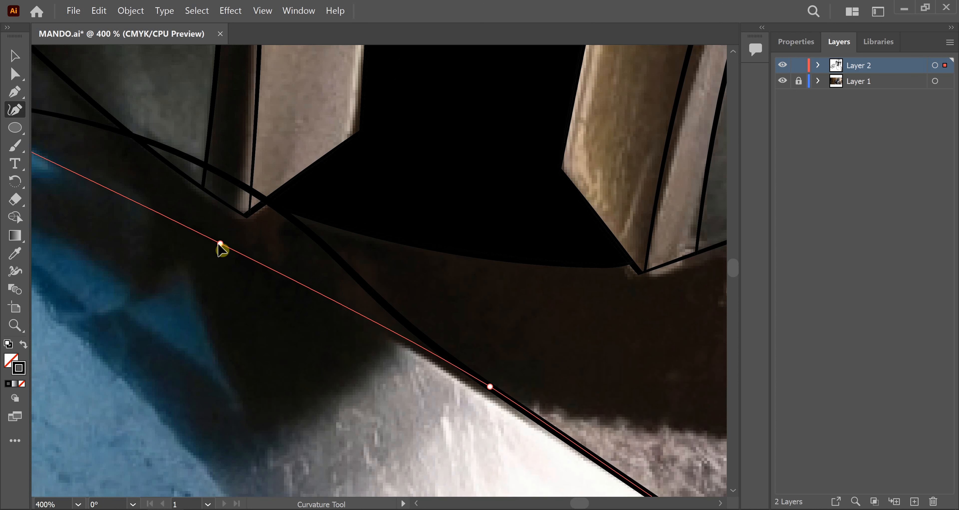
{"action": "left_click_drag", "start_coordinate": [493, 396], "coordinate": [496, 403]}
{"action": "left_click_drag", "start_coordinate": [633, 428], "coordinate": [316, 167]}
{"action": "left_click_drag", "start_coordinate": [374, 256], "coordinate": [369, 259]}
{"action": "left_click_drag", "start_coordinate": [464, 323], "coordinate": [459, 327]}
{"action": "left_click_drag", "start_coordinate": [431, 298], "coordinate": [429, 300]}
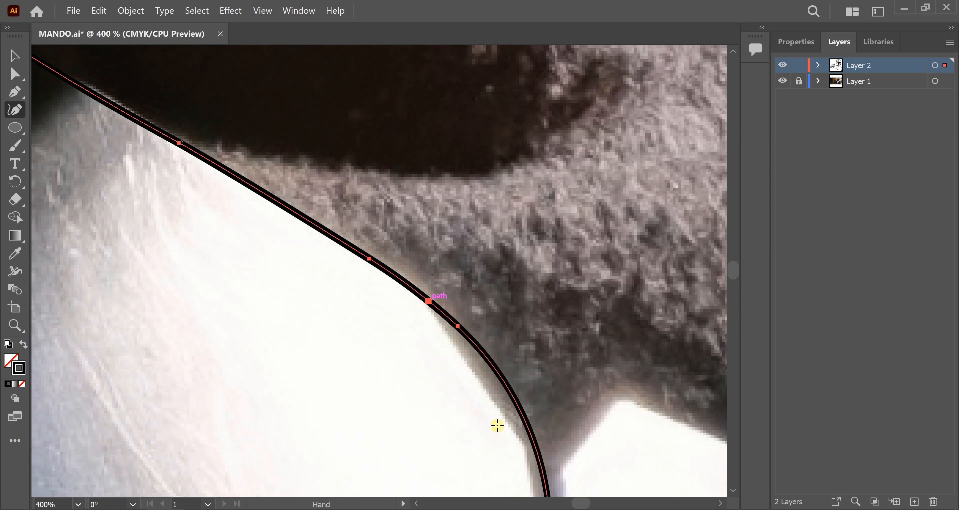
- Add and move curve points to fit the upper edge stroke to the slanted corner and narrow gap above the chest emblem
{"action": "left_click_drag", "start_coordinate": [497, 423], "coordinate": [493, 404]}
{"action": "left_click_drag", "start_coordinate": [429, 290], "coordinate": [443, 332]}
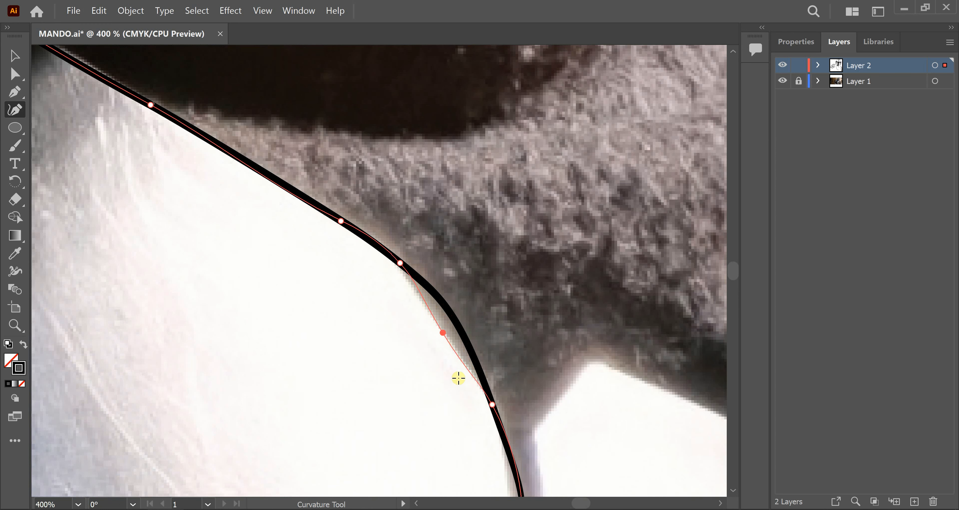
{"action": "left_click_drag", "start_coordinate": [514, 480], "coordinate": [460, 354]}
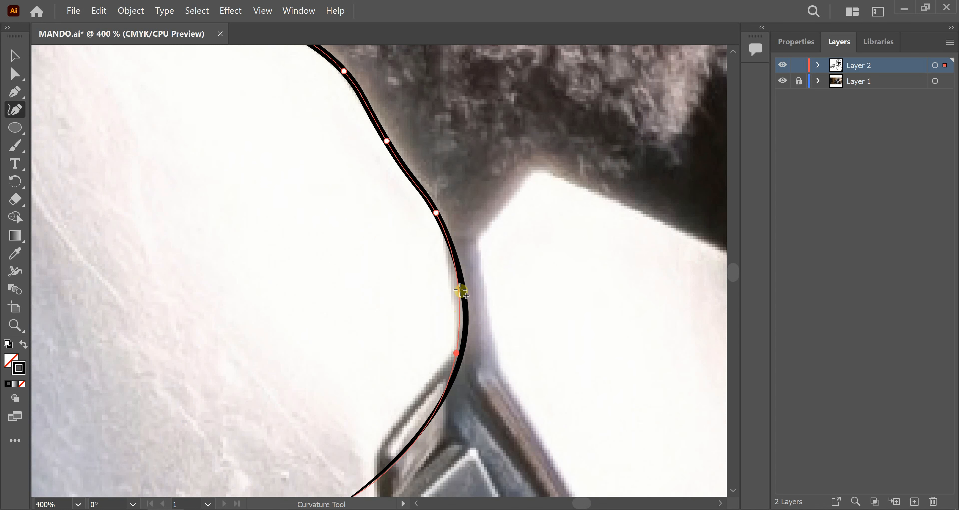
{"action": "left_click", "coordinate": [432, 207]}
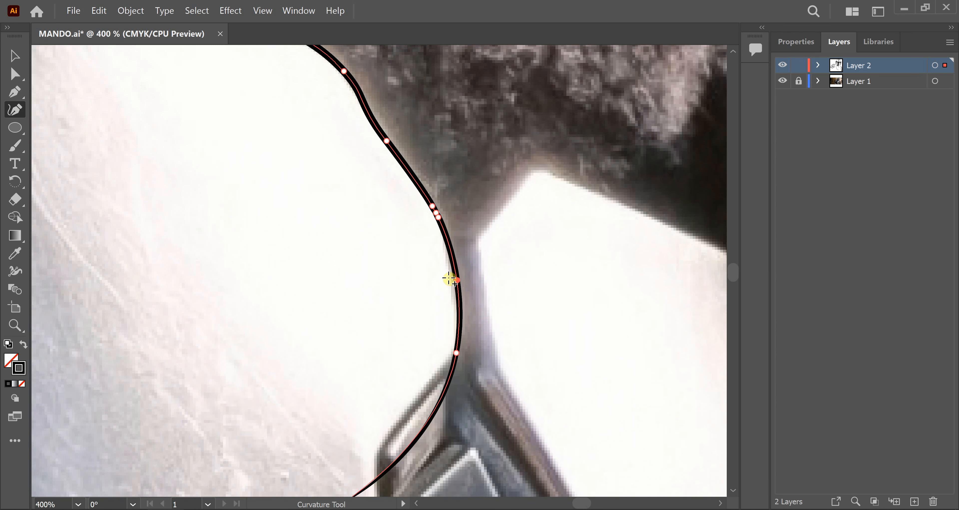
{"action": "left_click", "coordinate": [457, 281]}
{"action": "scroll", "coordinate": [453, 284], "scroll_direction": "up", "scroll_amount": 3}
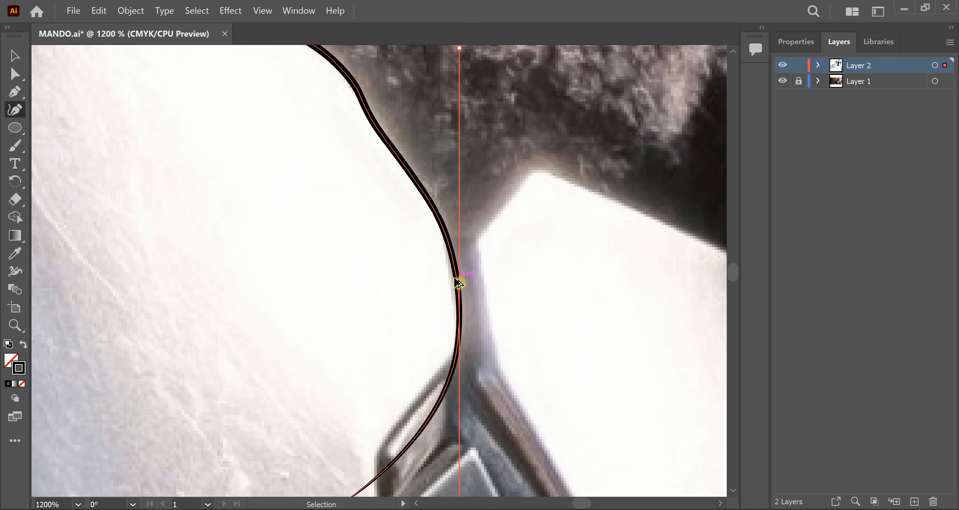
{"action": "left_click_drag", "start_coordinate": [458, 281], "coordinate": [452, 289]}
- Move the stroke's lower end and add curve points to bring it along the chest emblem's upper slanted edge
{"action": "scroll", "coordinate": [473, 349], "scroll_direction": "down", "scroll_amount": 4}
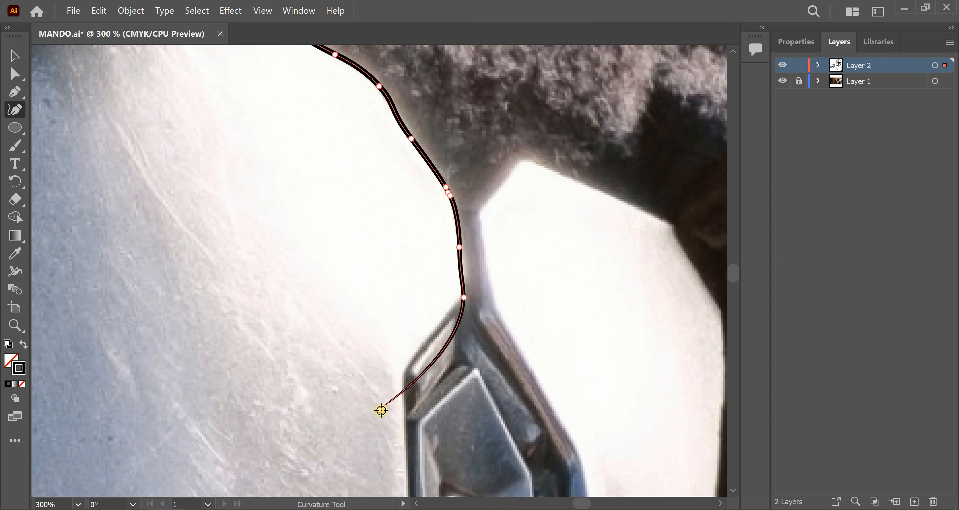
{"action": "left_click_drag", "start_coordinate": [379, 410], "coordinate": [356, 399]}
{"action": "left_click", "coordinate": [431, 338]}
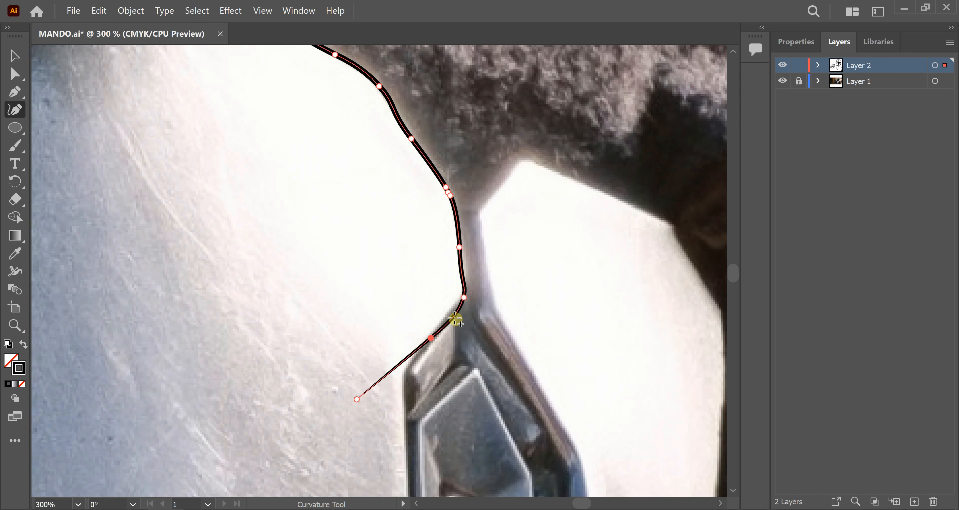
{"action": "left_click", "coordinate": [451, 317]}
{"action": "scroll", "coordinate": [455, 321], "scroll_direction": "up", "scroll_amount": 3}
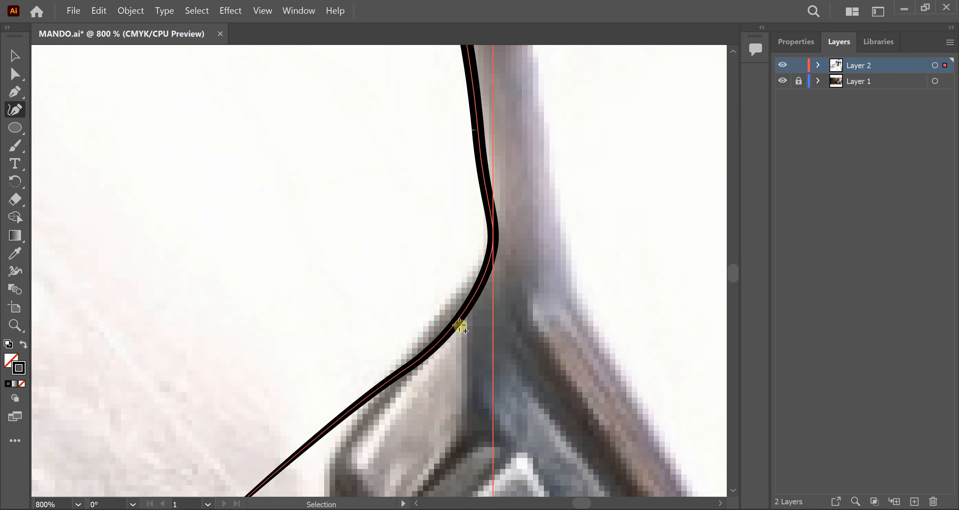
{"action": "left_click_drag", "start_coordinate": [401, 372], "coordinate": [367, 412]}
{"action": "left_click_drag", "start_coordinate": [446, 313], "coordinate": [440, 331]}
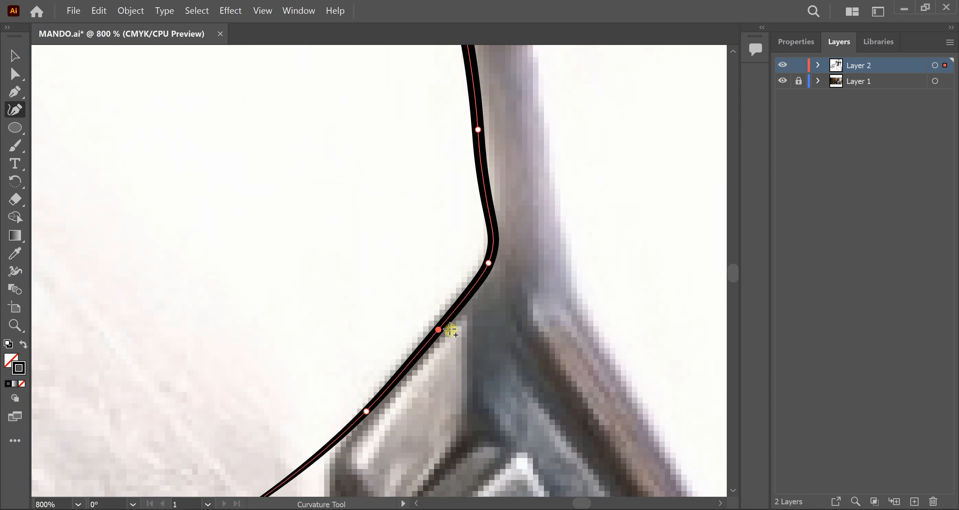
- Refine the curve points between the collar and the narrow gap to straighten the chest plate's slanted edge
{"action": "scroll", "coordinate": [470, 240], "scroll_direction": "down", "scroll_amount": 3}
{"action": "left_click_drag", "start_coordinate": [481, 183], "coordinate": [482, 302]}
{"action": "scroll", "coordinate": [480, 298], "scroll_direction": "up", "scroll_amount": 2}
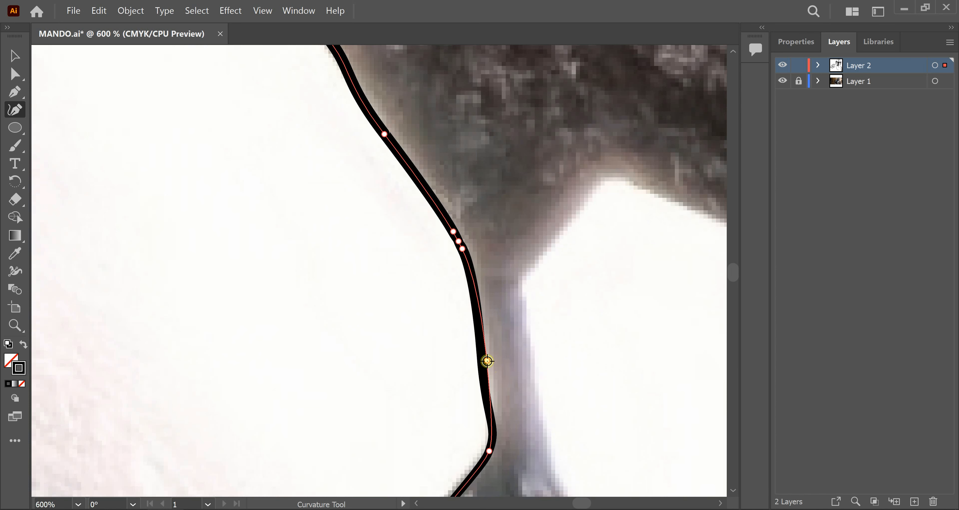
{"action": "left_click", "coordinate": [488, 360]}
{"action": "scroll", "coordinate": [399, 252], "scroll_direction": "up", "scroll_amount": 3}
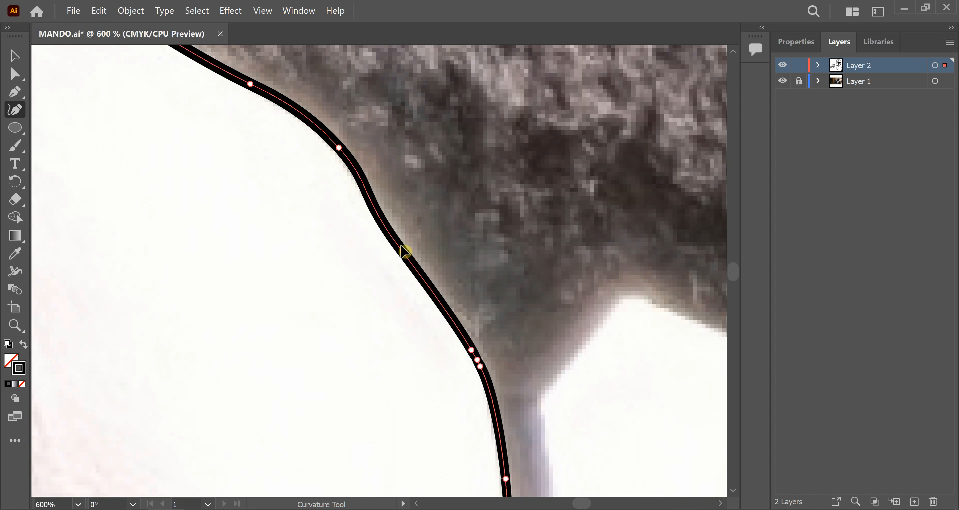
{"action": "left_click_drag", "start_coordinate": [401, 245], "coordinate": [398, 237]}
{"action": "left_click_drag", "start_coordinate": [504, 405], "coordinate": [494, 309]}
- Hide the reference photo layer to inspect the chest plate's upper edge line, and turn the photo back on
{"action": "scroll", "coordinate": [484, 314], "scroll_direction": "down", "scroll_amount": 6}
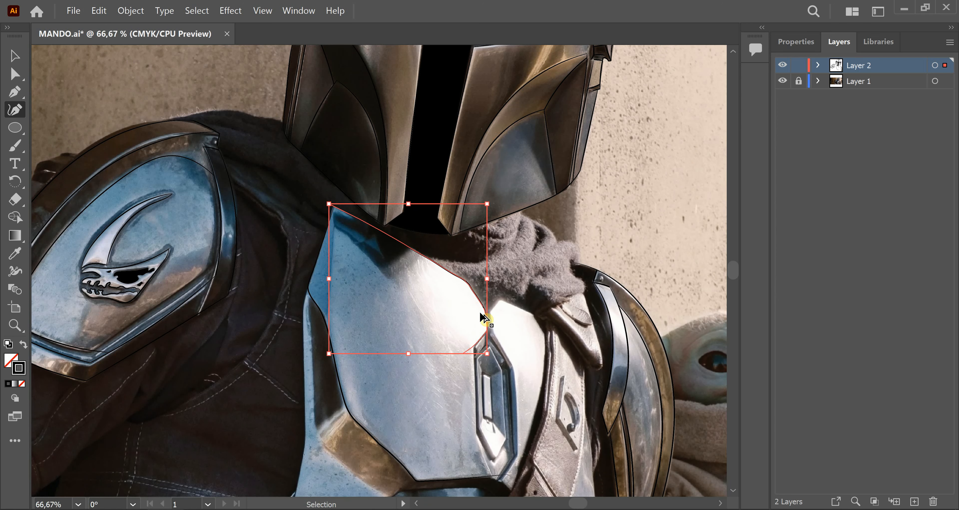
{"action": "scroll", "coordinate": [484, 314], "scroll_direction": "down", "scroll_amount": 1}
{"action": "left_click", "coordinate": [781, 81]}
{"action": "key", "text": "v"}
{"action": "left_click", "coordinate": [228, 148]}
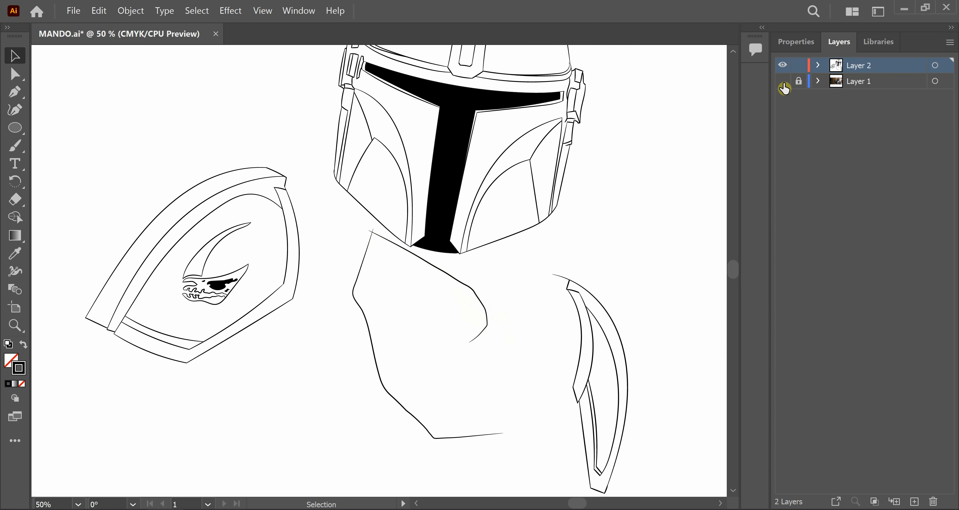
{"action": "left_click", "coordinate": [782, 82]}
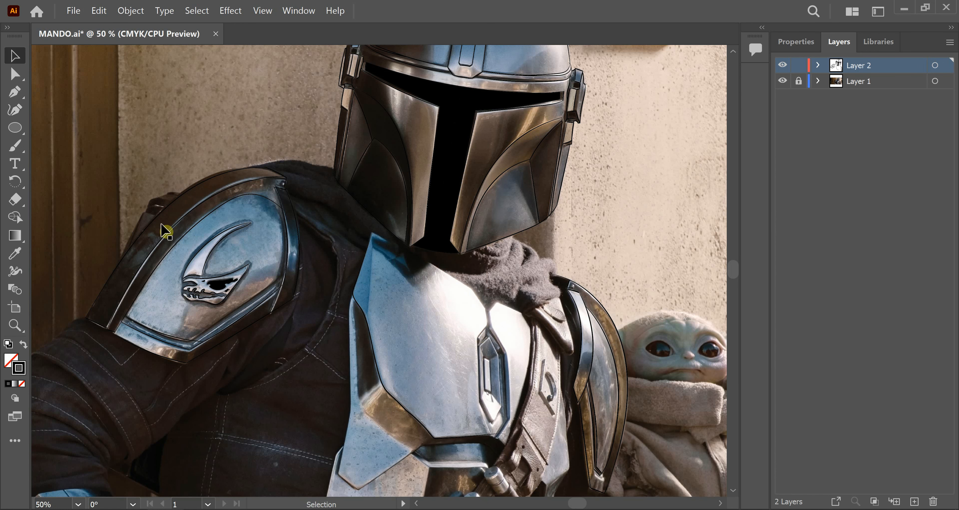
- Try painting a straight Paintbrush stroke along the chest plate's upper edge, from its peak below the helmet to the collar
{"action": "key", "text": "b"}
{"action": "scroll", "coordinate": [440, 253], "scroll_direction": "up", "scroll_amount": 1}
{"action": "scroll", "coordinate": [420, 258], "scroll_direction": "up", "scroll_amount": 3}
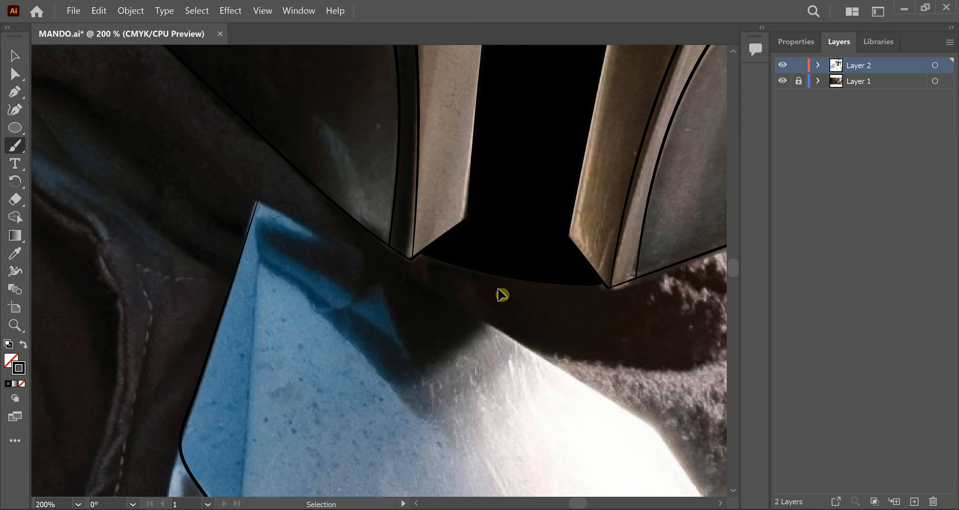
{"action": "left_click_drag", "start_coordinate": [255, 203], "coordinate": [93, 113]}
{"action": "mouse_move", "coordinate": [137, 151]}
{"action": "left_mouse_down"}
{"action": "mouse_move", "coordinate": [188, 149]}
{"action": "mouse_move", "coordinate": [456, 295]}
{"action": "left_mouse_up"}
{"action": "key", "text": "ctrl+z"}
{"action": "mouse_move", "coordinate": [92, 111]}
{"action": "left_mouse_down"}
{"action": "mouse_move", "coordinate": [370, 251]}
{"action": "mouse_move", "coordinate": [530, 347]}
{"action": "left_mouse_up"}
{"action": "key", "text": "ctrl+z"}
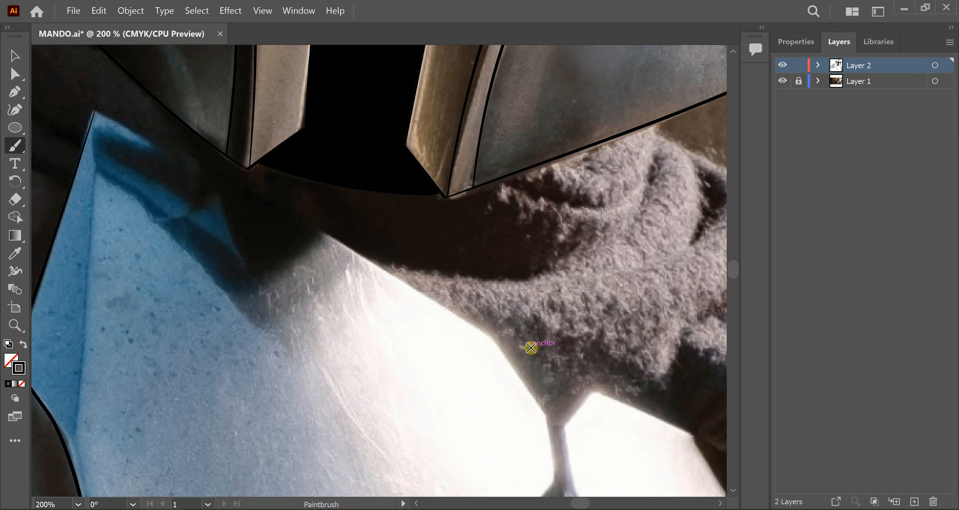
{"action": "mouse_move", "coordinate": [90, 107]}
{"action": "left_mouse_down"}
{"action": "mouse_move", "coordinate": [352, 247]}
{"action": "mouse_move", "coordinate": [456, 318]}
{"action": "left_mouse_up"}
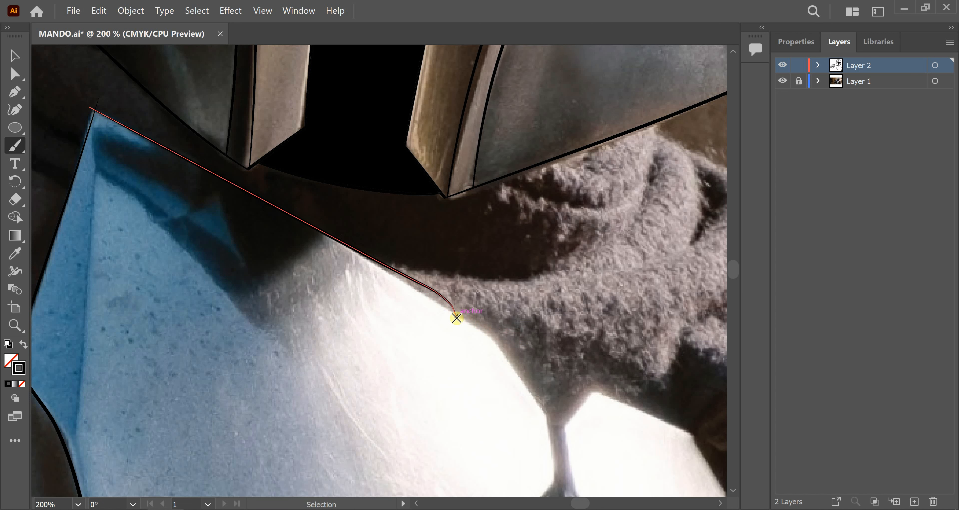
{"action": "key", "text": "ctrl+z"}
{"action": "left_click_drag", "start_coordinate": [79, 100], "coordinate": [456, 316]}
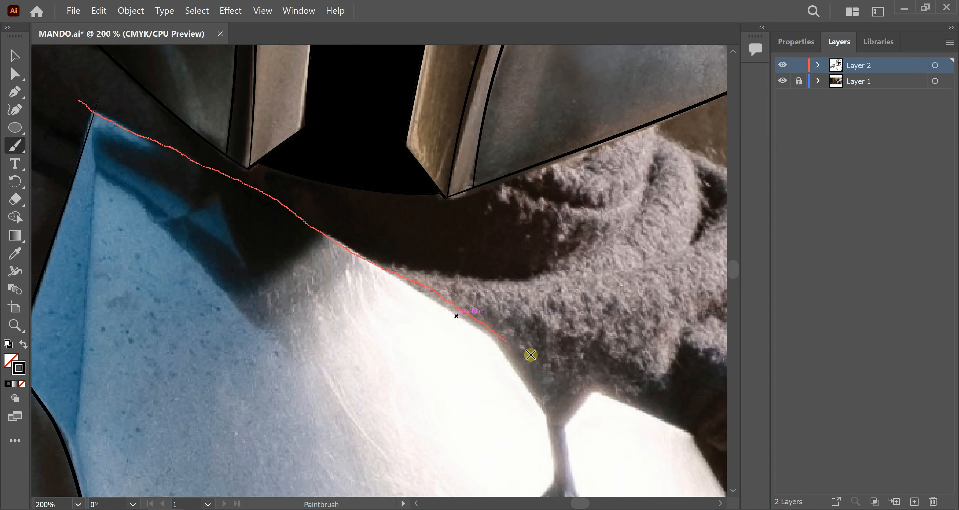
{"action": "key", "text": "ctrl+z"}
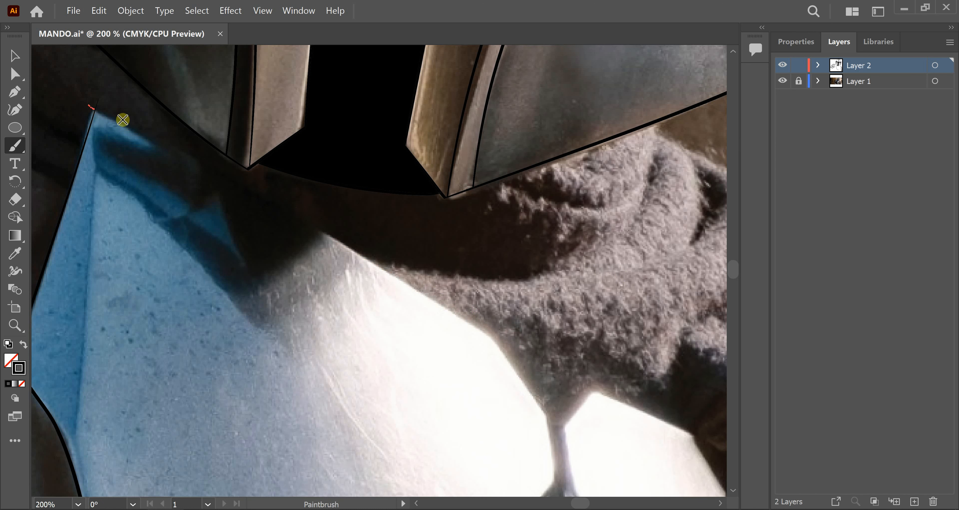
- Paint separate overlapping strokes along the chest plate's upper edge, its slanted corner and the narrow gap above the emblem
{"action": "mouse_move", "coordinate": [122, 119]}
{"action": "left_mouse_down"}
{"action": "mouse_move", "coordinate": [339, 237]}
{"action": "mouse_move", "coordinate": [536, 368]}
{"action": "left_mouse_up"}
{"action": "left_click_drag", "start_coordinate": [474, 308], "coordinate": [492, 337]}
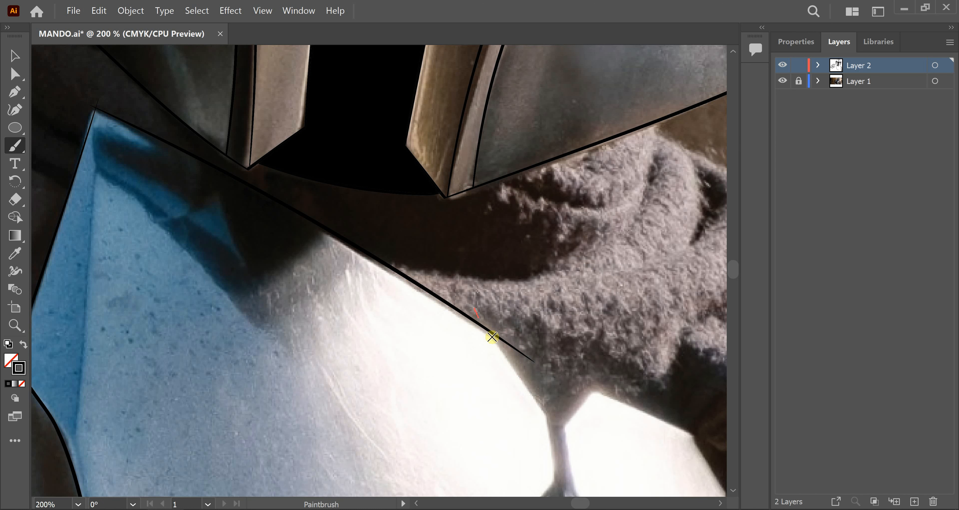
{"action": "mouse_move", "coordinate": [547, 417]}
{"action": "left_mouse_down"}
{"action": "mouse_move", "coordinate": [587, 424]}
{"action": "mouse_move", "coordinate": [529, 322]}
{"action": "left_mouse_up"}
{"action": "left_click_drag", "start_coordinate": [501, 288], "coordinate": [506, 310]}
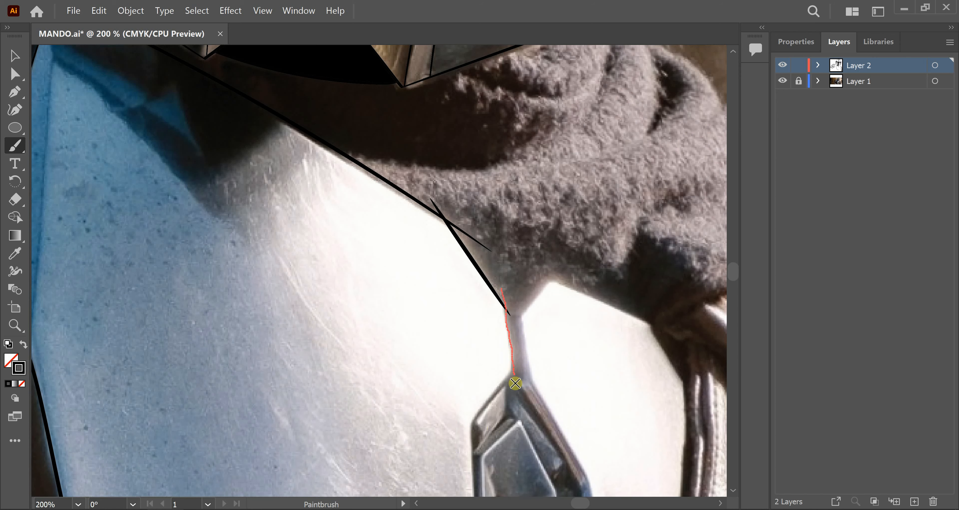
{"action": "left_click_drag", "start_coordinate": [515, 383], "coordinate": [522, 364]}
- Paint overlapping strokes along the emblem's slanted and vertical edges bordering the chest plate, crossing the plate's bottom line
{"action": "mouse_move", "coordinate": [504, 429]}
{"action": "left_mouse_down"}
{"action": "mouse_move", "coordinate": [482, 227]}
{"action": "mouse_move", "coordinate": [485, 234]}
{"action": "left_mouse_up"}
{"action": "scroll", "coordinate": [496, 223], "scroll_direction": "down", "scroll_amount": 1}
{"action": "left_click_drag", "start_coordinate": [468, 203], "coordinate": [437, 134]}
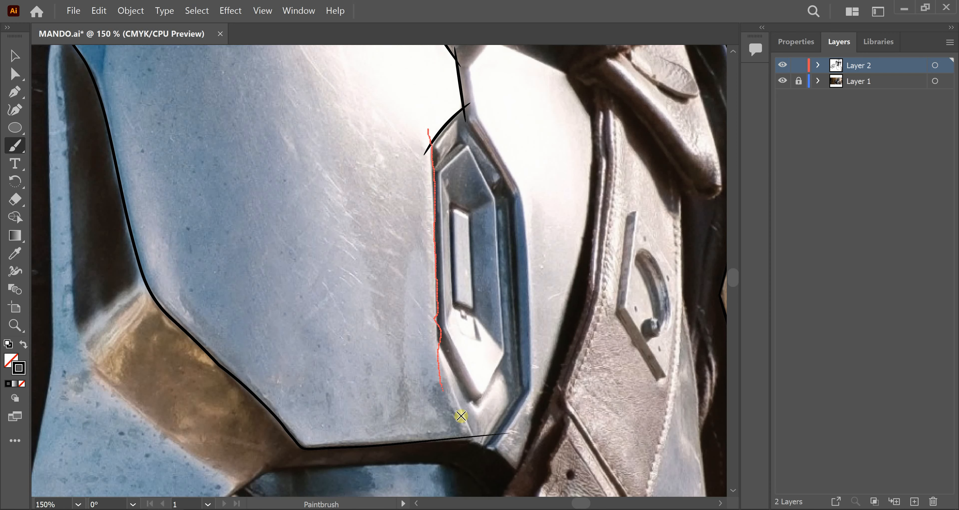
{"action": "left_click_drag", "start_coordinate": [430, 337], "coordinate": [480, 451]}
- Hide the reference photo layer, select all the line art and expand its brush strokes into filled outlines
{"action": "scroll", "coordinate": [454, 179], "scroll_direction": "down", "scroll_amount": 3}
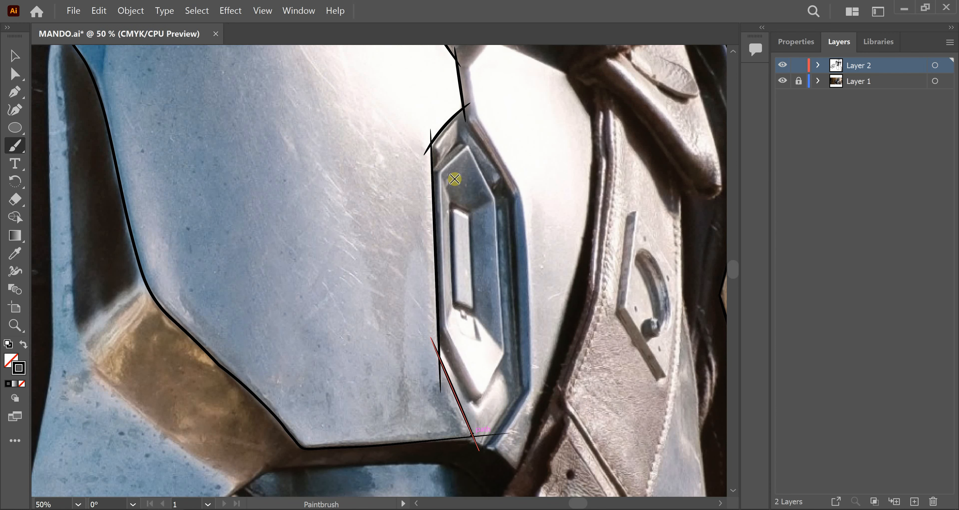
{"action": "left_click", "coordinate": [782, 80]}
{"action": "key", "text": "v"}
{"action": "key", "text": "ctrl+a"}
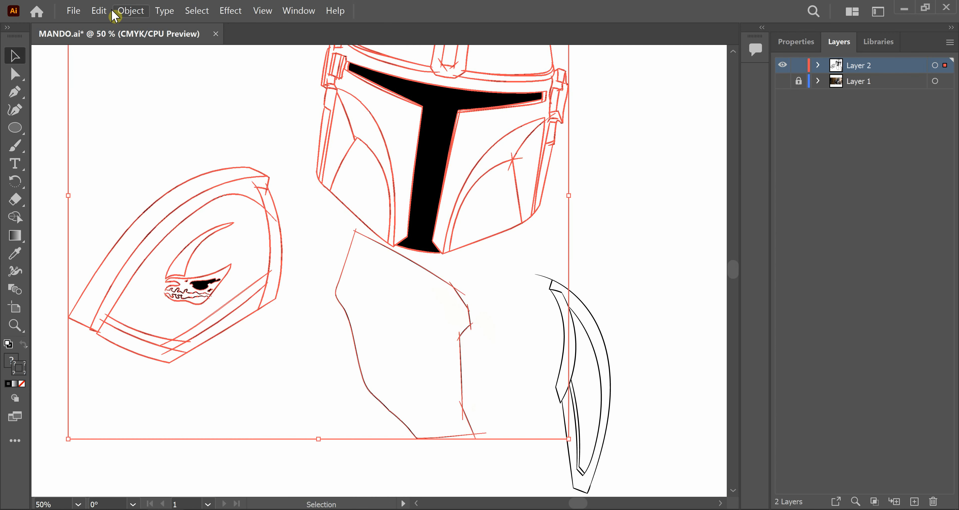
{"action": "left_click", "coordinate": [113, 11]}
{"action": "left_click", "coordinate": [242, 164]}
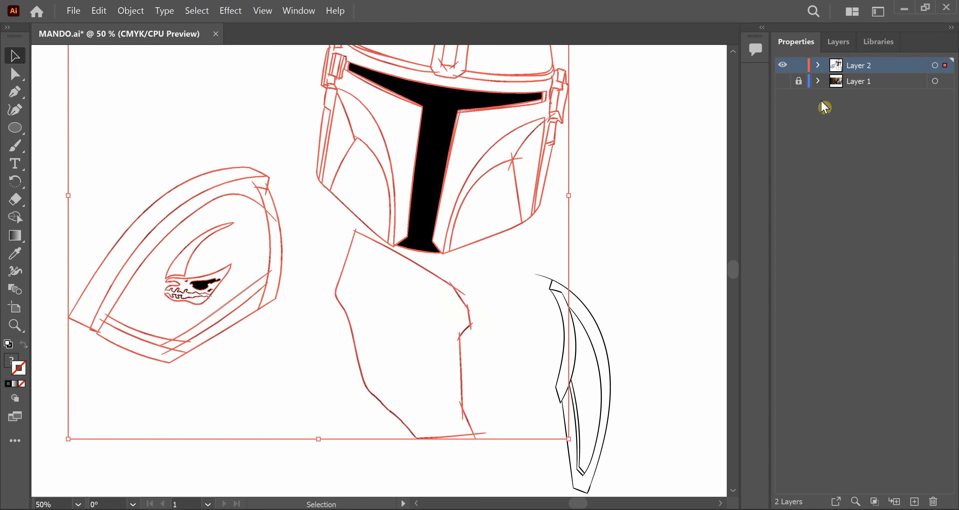
- Delete the overhanging stroke end at the chest plate's lower corner below the emblem edge, using Direct Selection
{"action": "key", "text": "a"}
{"action": "left_click", "coordinate": [492, 450]}
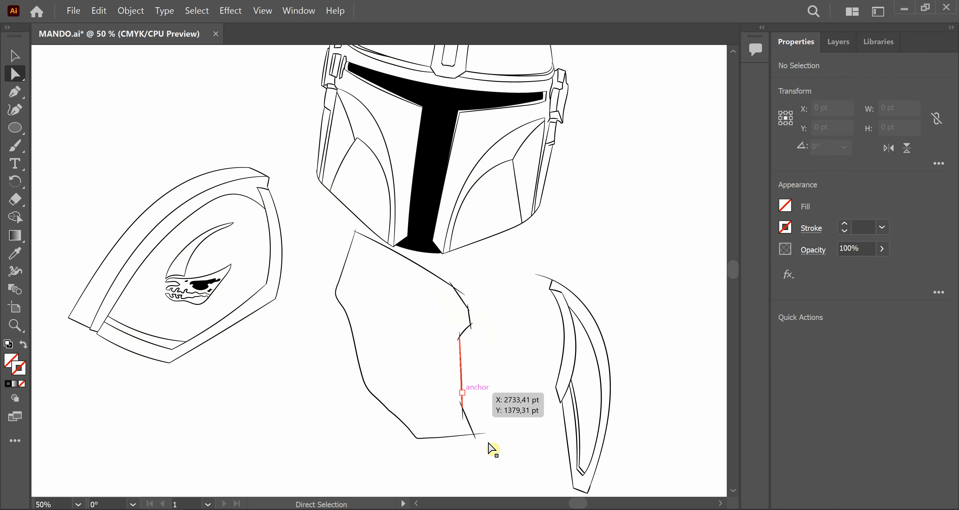
{"action": "scroll", "coordinate": [488, 443], "scroll_direction": "up", "scroll_amount": 5}
{"action": "left_click", "coordinate": [449, 422]}
{"action": "key", "text": "Delete"}
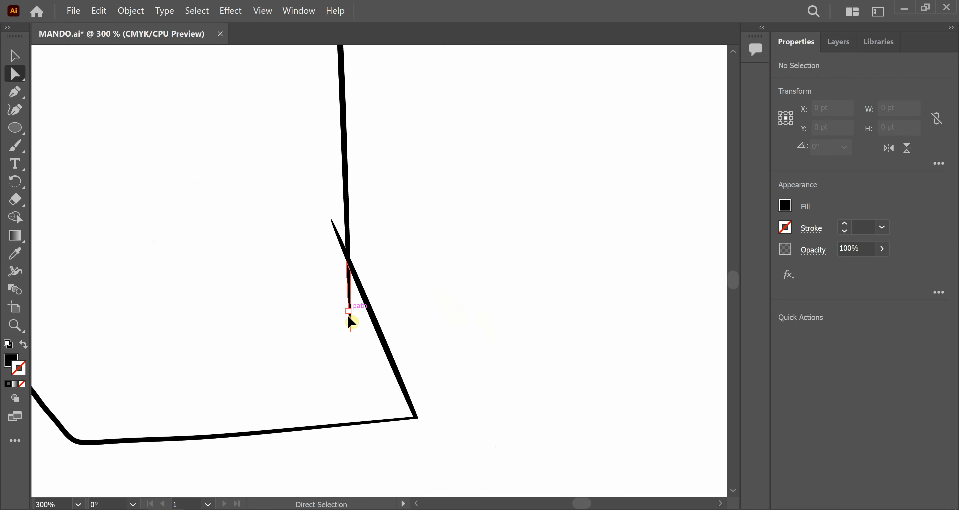
- Delete the overhanging stroke ends at the lower and upper corners of the chest plate's vertical edge beside the emblem
{"action": "left_click", "coordinate": [348, 317]}
{"action": "key", "text": "Delete"}
{"action": "left_click", "coordinate": [342, 237]}
{"action": "key", "text": "Delete"}
{"action": "left_click_drag", "start_coordinate": [387, 148], "coordinate": [417, 294]}
{"action": "left_click", "coordinate": [352, 133]}
{"action": "key", "text": "Delete"}
{"action": "key", "text": "Delete"}
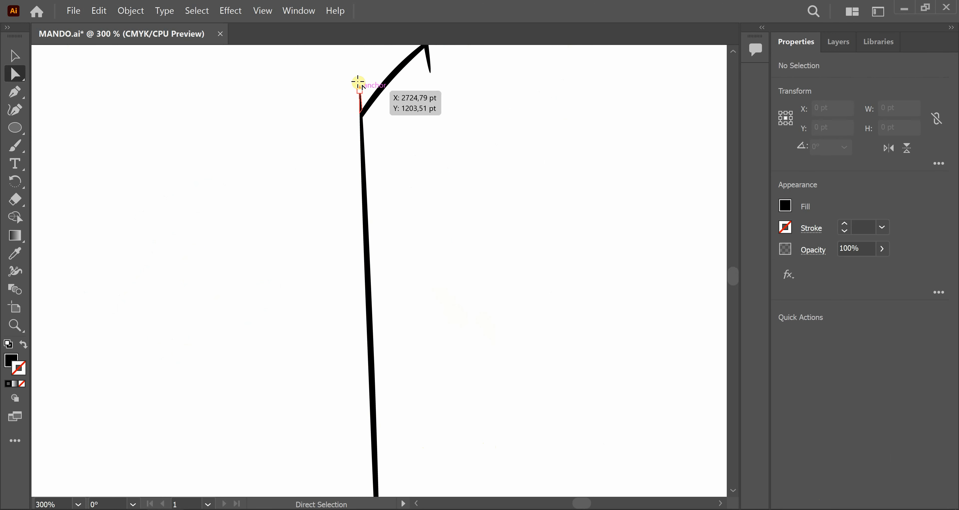
{"action": "left_click", "coordinate": [359, 88]}
{"action": "key", "text": "Delete"}
- Delete the overhanging stroke ends at the chest plate's notch above the emblem and at the foot of its slanted corner
{"action": "left_click_drag", "start_coordinate": [456, 64], "coordinate": [469, 315]}
{"action": "left_click", "coordinate": [442, 294]}
{"action": "key", "text": "Delete"}
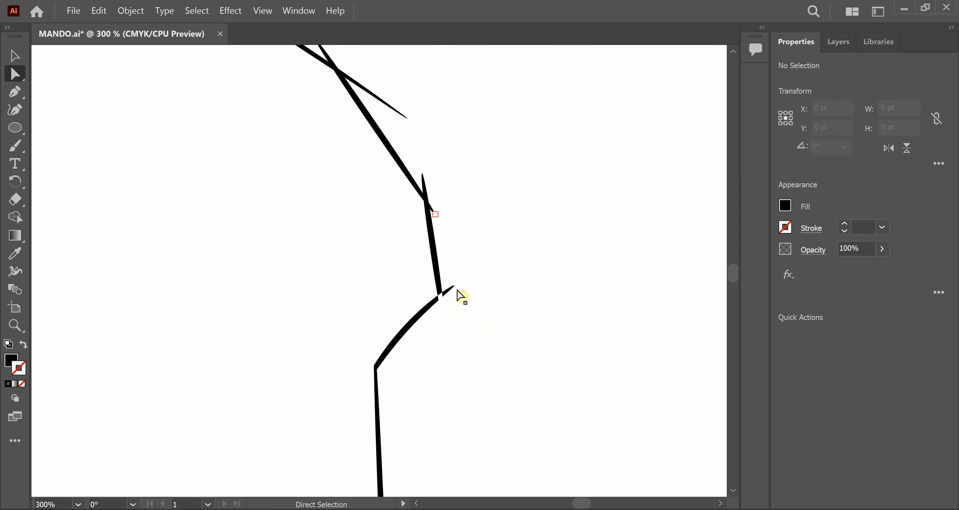
{"action": "left_click", "coordinate": [445, 295]}
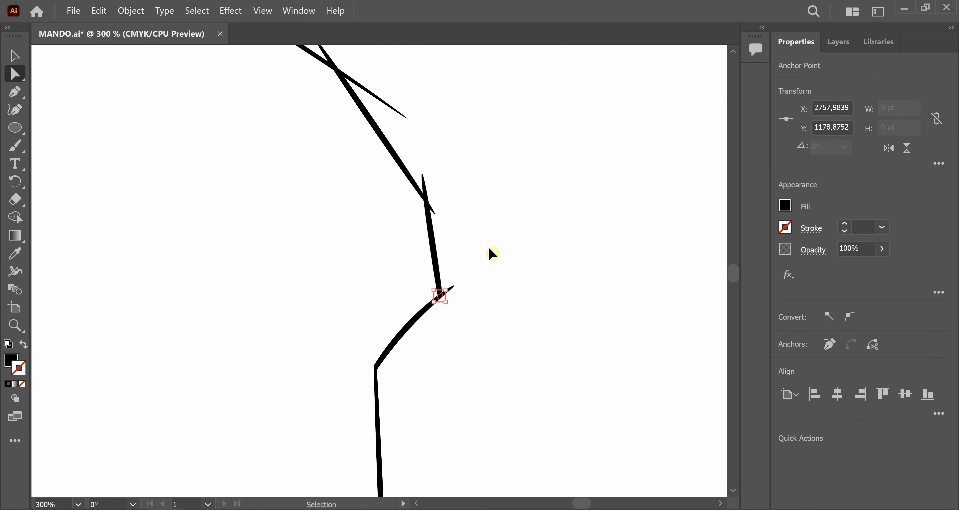
{"action": "key", "text": "Delete"}
{"action": "scroll", "coordinate": [450, 240], "scroll_direction": "up", "scroll_amount": 3, "text": "alt"}
{"action": "left_click_drag", "start_coordinate": [452, 249], "coordinate": [507, 498]}
{"action": "left_click", "coordinate": [421, 295]}
{"action": "key", "text": "Delete"}
- Delete both overhanging stroke ends where the chest plate's upper edge meets its slanted corner
{"action": "left_click_drag", "start_coordinate": [415, 164], "coordinate": [518, 389]}
{"action": "left_click", "coordinate": [429, 320]}
{"action": "key", "text": "Delete"}
{"action": "left_click", "coordinate": [255, 164]}
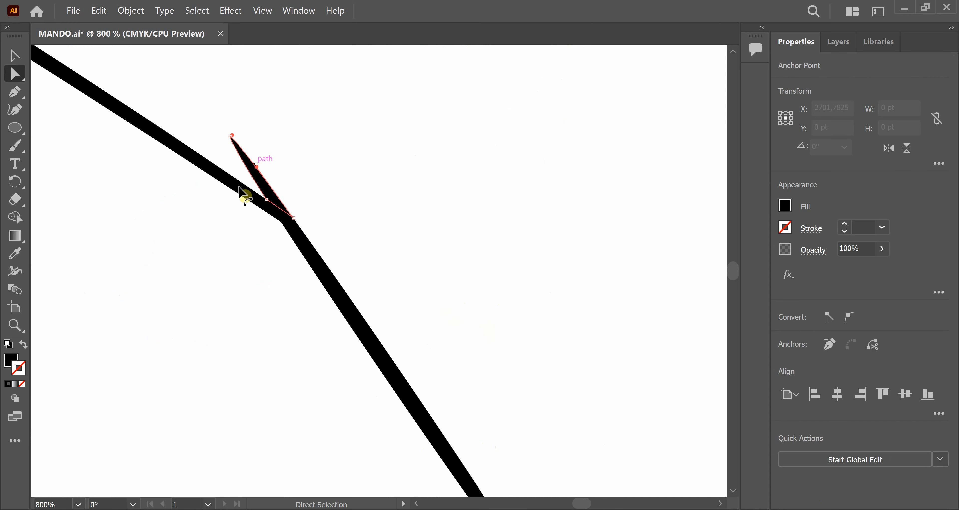
{"action": "key", "text": "Delete"}
{"action": "key", "text": "Delete"}
- Delete the two crossing stroke ends at the chest plate's top peak below the helmet
{"action": "left_click_drag", "start_coordinate": [431, 279], "coordinate": [700, 441]}
{"action": "scroll", "coordinate": [496, 340], "scroll_direction": "down", "scroll_amount": 1}
{"action": "left_click_drag", "start_coordinate": [287, 248], "coordinate": [570, 476]}
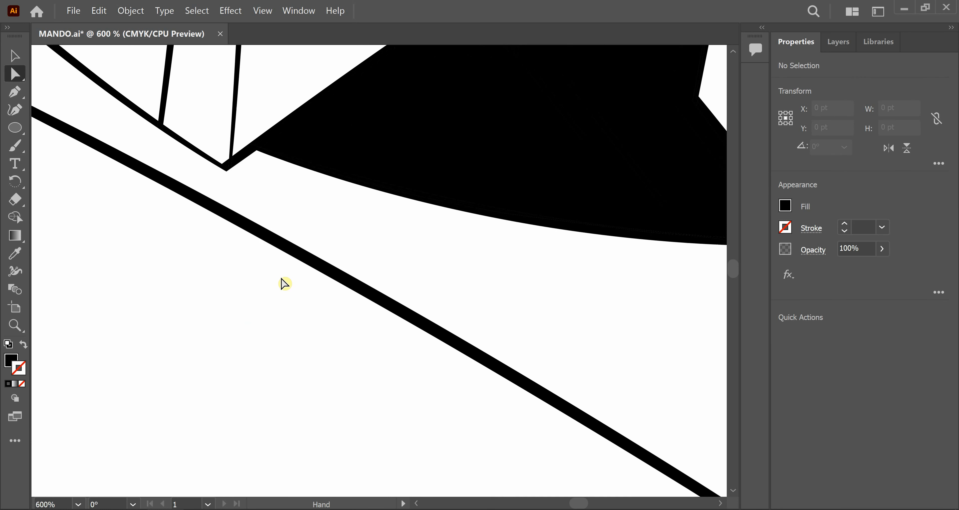
{"action": "scroll", "coordinate": [189, 278], "scroll_direction": "down", "scroll_amount": 2}
{"action": "scroll", "coordinate": [152, 252], "scroll_direction": "down", "scroll_amount": 2}
{"action": "left_click_drag", "start_coordinate": [274, 281], "coordinate": [524, 359]}
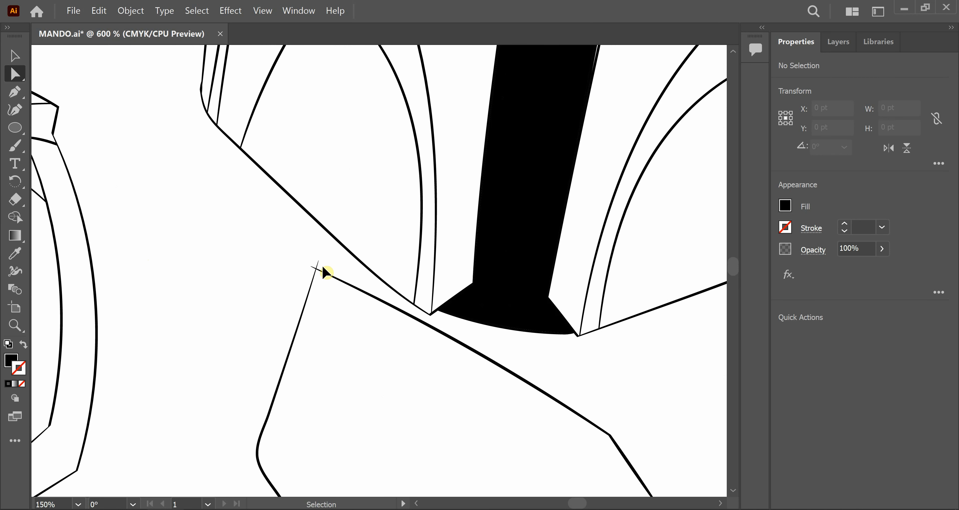
{"action": "scroll", "coordinate": [324, 269], "scroll_direction": "up", "scroll_amount": 4}
{"action": "left_click", "coordinate": [265, 255]}
{"action": "key", "text": "Delete"}
{"action": "left_click", "coordinate": [286, 250]}
{"action": "key", "text": "Delete"}
- Show the reference photo again and paint a stroke from the chest plate's peak down its narrow side facet
{"action": "scroll", "coordinate": [304, 254], "scroll_direction": "down", "scroll_amount": 5}
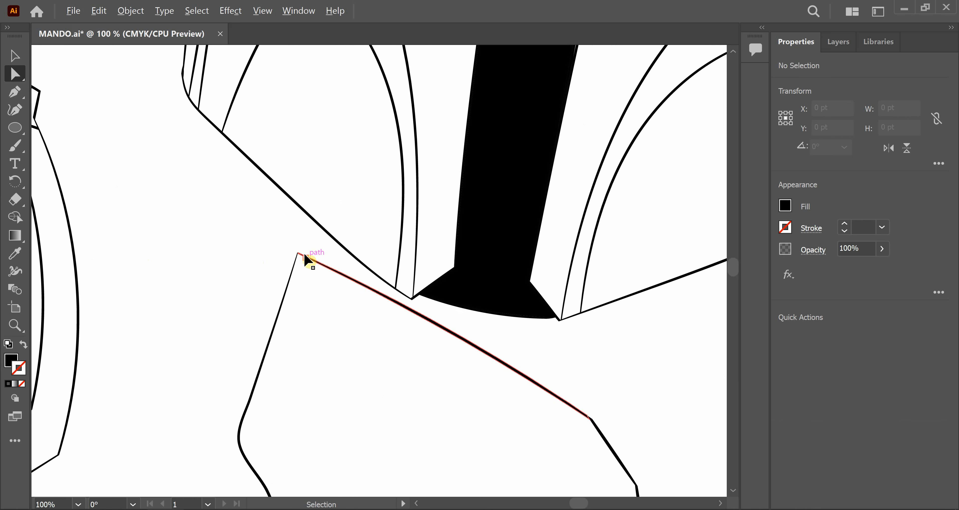
{"action": "scroll", "coordinate": [508, 333], "scroll_direction": "down", "scroll_amount": 3}
{"action": "left_click", "coordinate": [837, 43]}
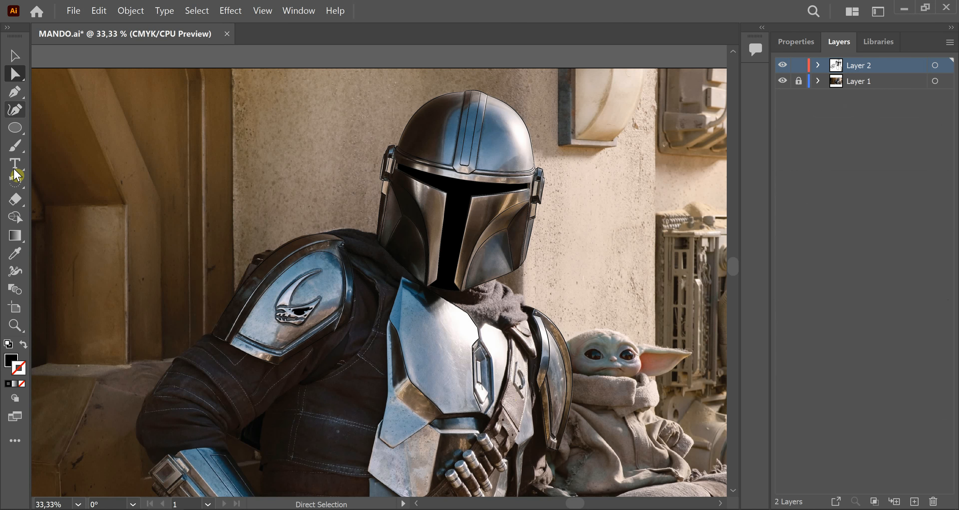
{"action": "left_click", "coordinate": [15, 146]}
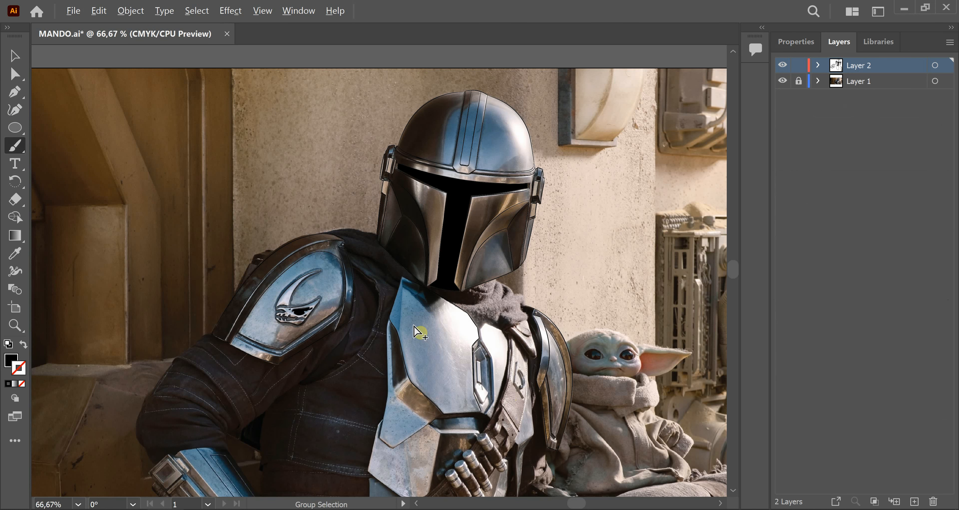
{"action": "scroll", "coordinate": [417, 331], "scroll_direction": "up", "scroll_amount": 2}
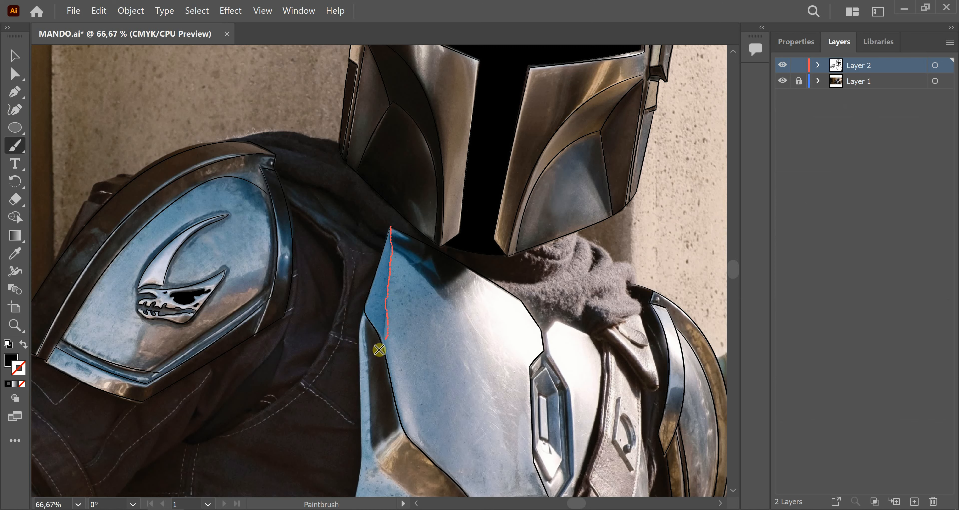
{"action": "left_click_drag", "start_coordinate": [380, 350], "coordinate": [379, 356]}
{"action": "key", "text": "ctrl+z"}
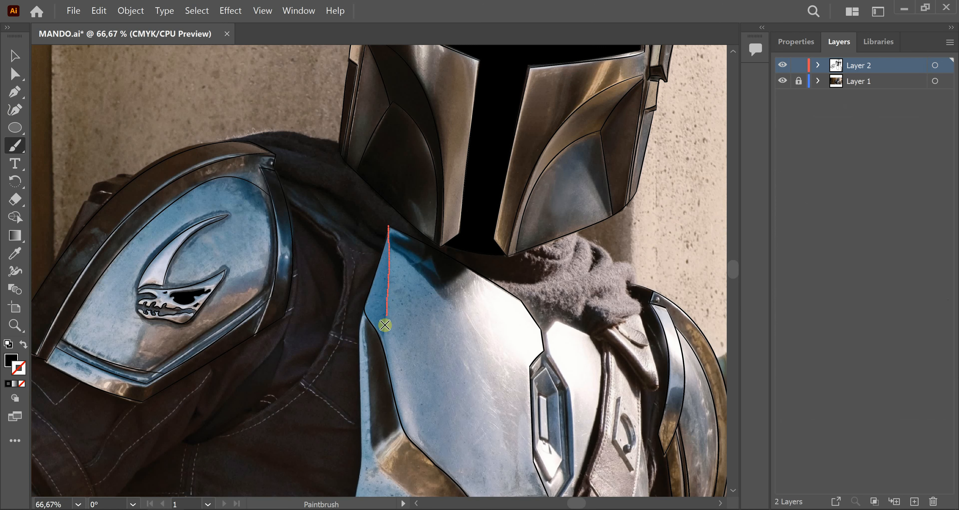
{"action": "left_click_drag", "start_coordinate": [385, 325], "coordinate": [381, 334]}
{"action": "scroll", "coordinate": [402, 280], "scroll_direction": "down", "scroll_amount": 4}
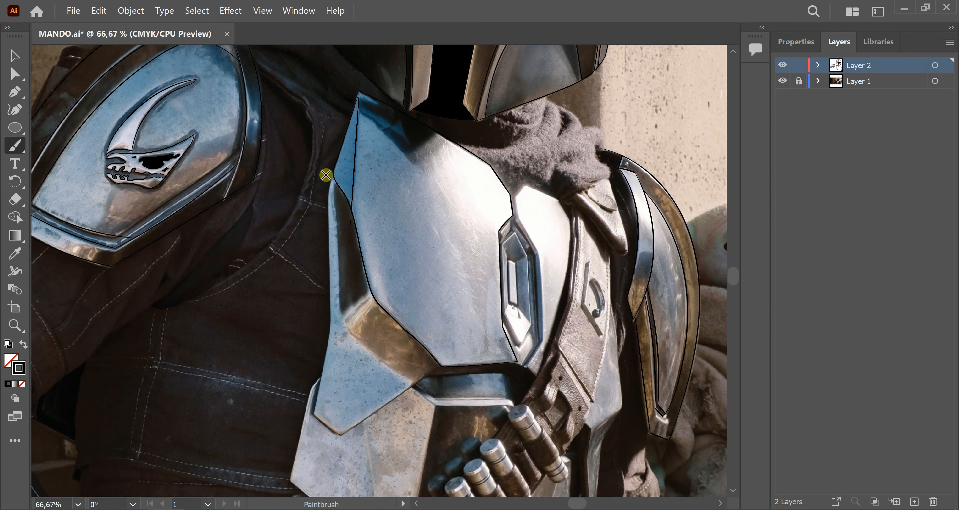
{"action": "left_click_drag", "start_coordinate": [328, 194], "coordinate": [322, 224]}
{"action": "key", "text": "ctrl+z"}
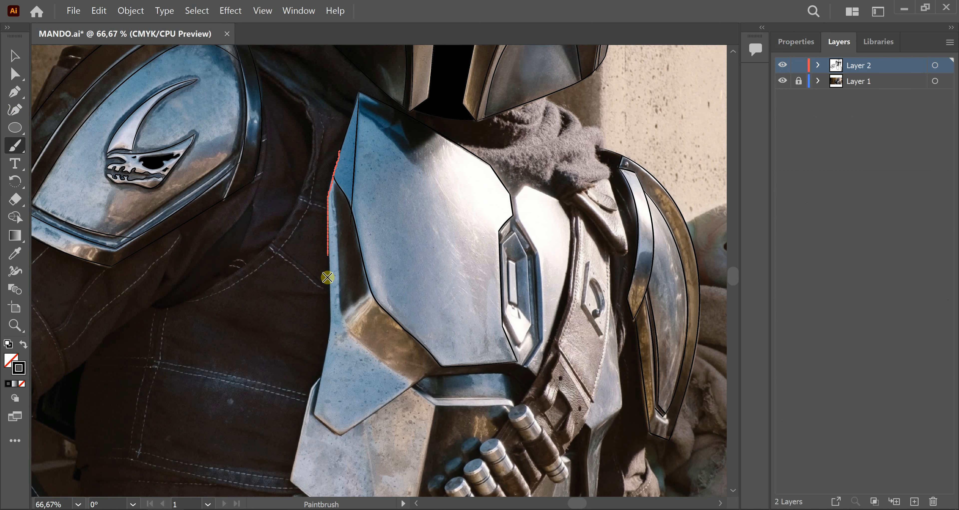
{"action": "left_click_drag", "start_coordinate": [328, 277], "coordinate": [331, 337]}
{"action": "left_click_drag", "start_coordinate": [297, 423], "coordinate": [297, 423]}
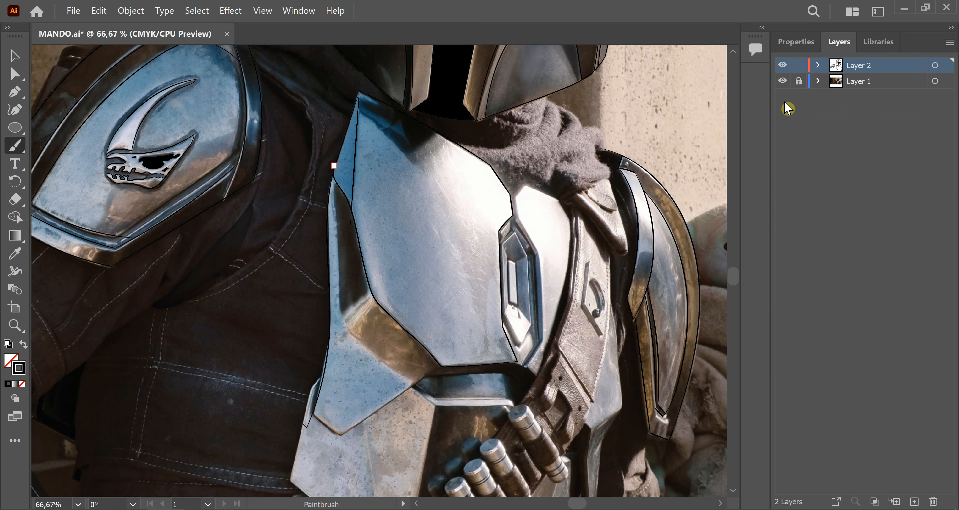
{"action": "left_click", "coordinate": [783, 82]}
{"action": "left_click", "coordinate": [783, 81]}
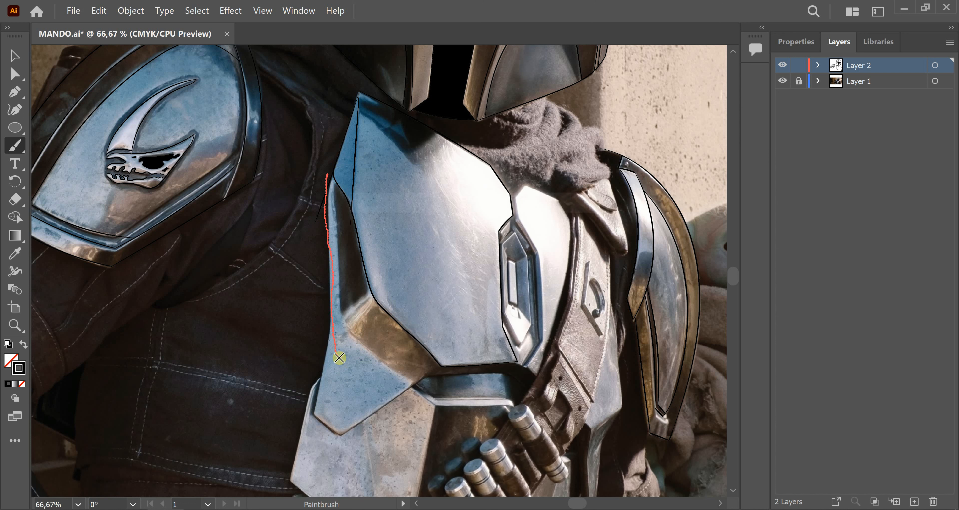
{"action": "key", "text": "ctrl+z"}
- Paint overlapping strokes down the chest armour's outer side edge and around the lower corner of its side wing
{"action": "left_click_drag", "start_coordinate": [326, 180], "coordinate": [329, 249]}
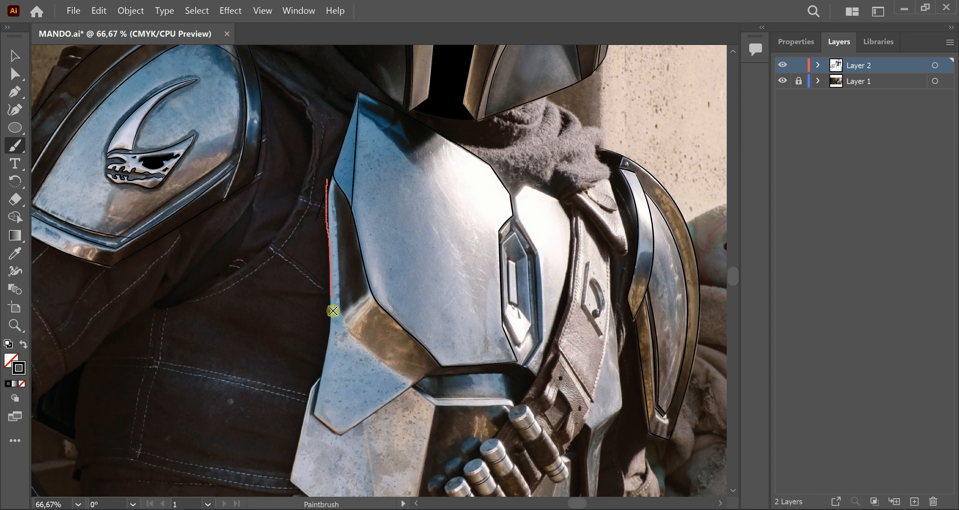
{"action": "left_click_drag", "start_coordinate": [336, 347], "coordinate": [336, 343]}
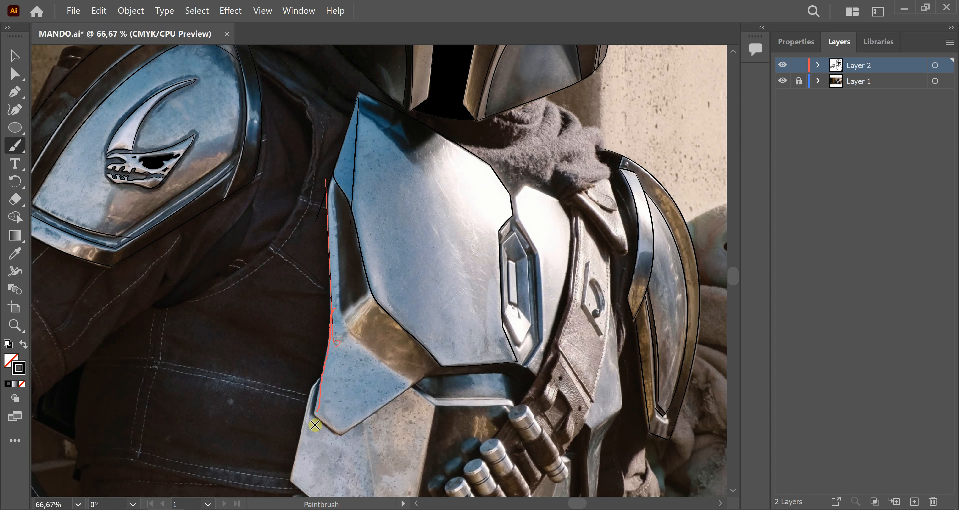
{"action": "mouse_move", "coordinate": [315, 425]}
{"action": "left_mouse_down"}
{"action": "mouse_move", "coordinate": [352, 439]}
{"action": "mouse_move", "coordinate": [343, 441]}
{"action": "left_mouse_up"}
{"action": "key", "text": "ctrl+z"}
- Paint strokes along the side wing's slanted lower edge and the curved band beneath the chest plate, redoing faulty ones
{"action": "mouse_move", "coordinate": [431, 367]}
{"action": "left_mouse_down"}
{"action": "mouse_move", "coordinate": [506, 376]}
{"action": "mouse_move", "coordinate": [537, 403]}
{"action": "left_mouse_up"}
{"action": "mouse_move", "coordinate": [403, 379]}
{"action": "left_mouse_down"}
{"action": "mouse_move", "coordinate": [502, 367]}
{"action": "mouse_move", "coordinate": [447, 375]}
{"action": "mouse_move", "coordinate": [515, 379]}
{"action": "left_mouse_up"}
{"action": "key", "text": "ctrl+z"}
{"action": "key", "text": "ctrl+z"}
{"action": "left_click_drag", "start_coordinate": [543, 410], "coordinate": [544, 411]}
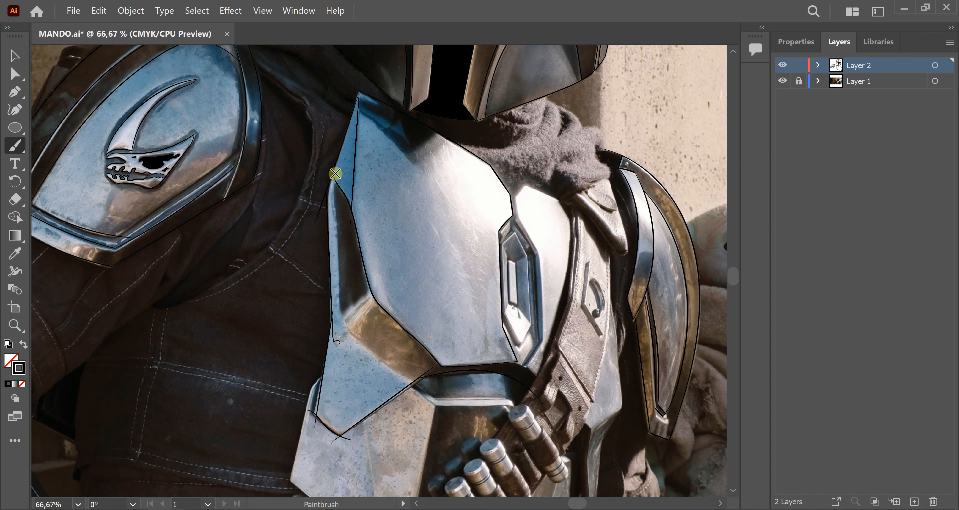
- Paint one long stroke along the outer contour of the dark bevel, from the side facet down past the band
{"action": "left_click_drag", "start_coordinate": [335, 239], "coordinate": [344, 317]}
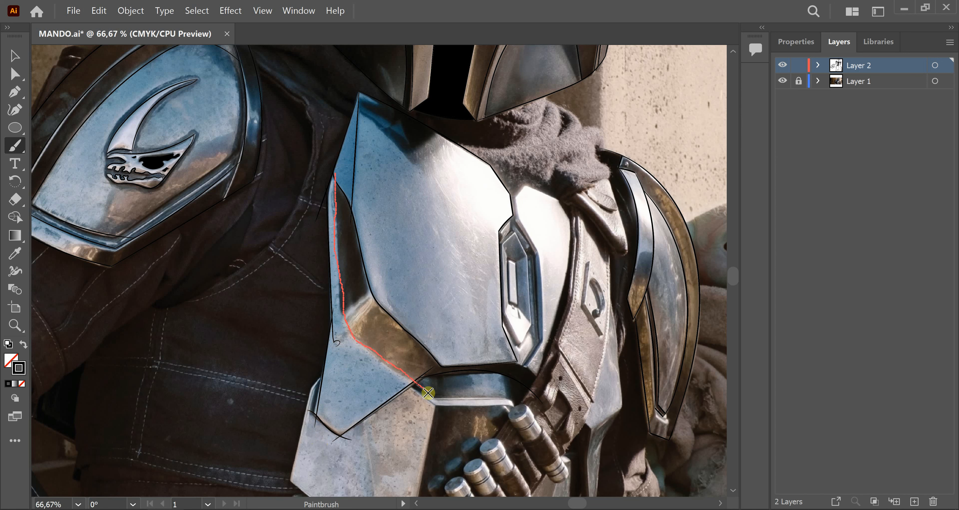
{"action": "left_click_drag", "start_coordinate": [428, 393], "coordinate": [428, 394]}
- Repaint the side wing's straight outer edge, then paint the short curved corner and outer side edge of the abdomen plate
{"action": "scroll", "coordinate": [310, 303], "scroll_direction": "down", "scroll_amount": 3}
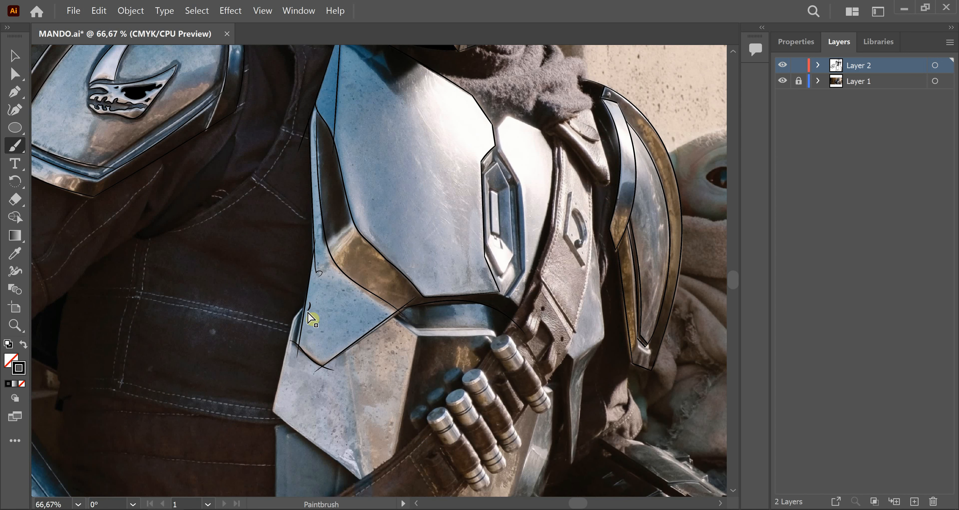
{"action": "key", "text": "ctrl+z"}
{"action": "left_click_drag", "start_coordinate": [289, 325], "coordinate": [289, 325]}
{"action": "key", "text": "ctrl+z"}
{"action": "left_click_drag", "start_coordinate": [312, 304], "coordinate": [287, 329]}
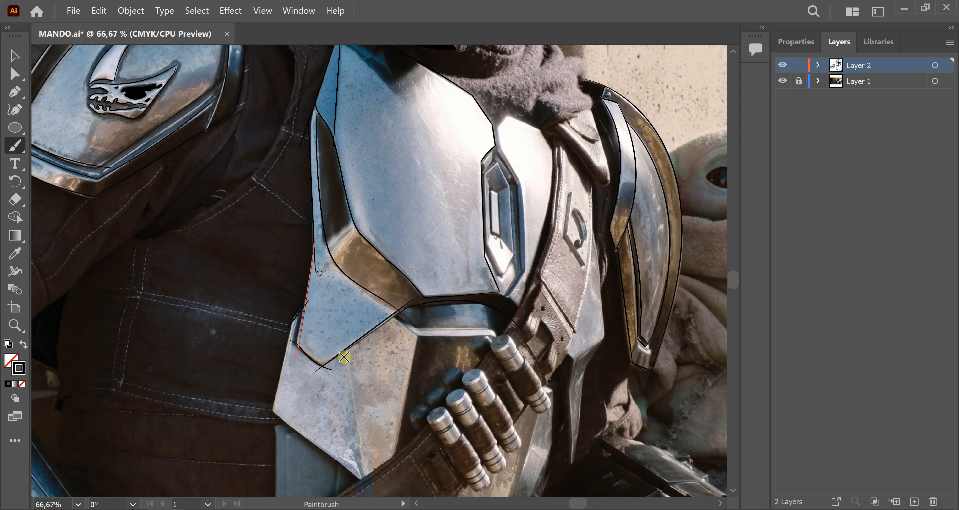
{"action": "key", "text": "ctrl+z"}
{"action": "left_click_drag", "start_coordinate": [315, 301], "coordinate": [293, 311]}
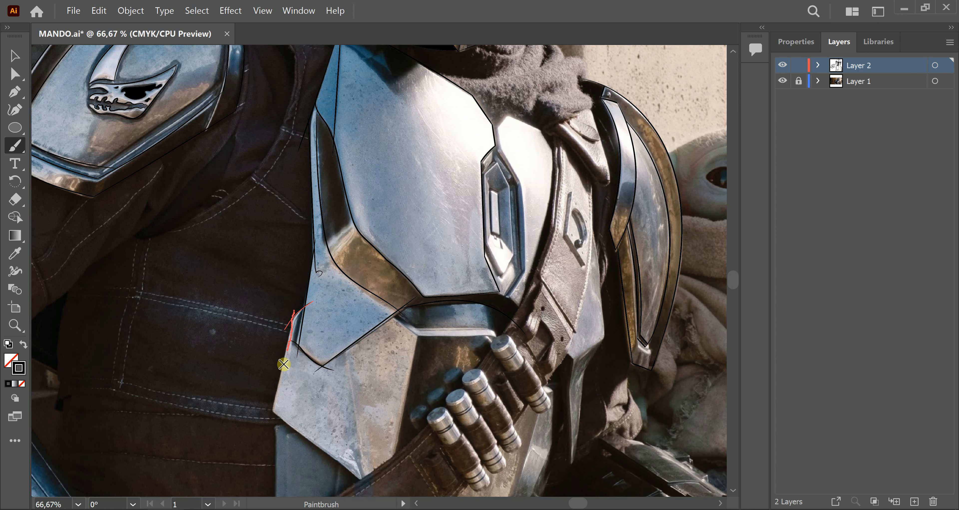
{"action": "left_click_drag", "start_coordinate": [283, 364], "coordinate": [271, 432]}
- Paint crossing strokes along the abdomen plate's slanted bottom edge and inner edge, and the lower line of the adjoining band
{"action": "scroll", "coordinate": [264, 364], "scroll_direction": "down", "scroll_amount": 3}
{"action": "scroll", "coordinate": [263, 364], "scroll_direction": "right", "scroll_amount": 1}
{"action": "left_click_drag", "start_coordinate": [231, 315], "coordinate": [337, 397]}
{"action": "mouse_move", "coordinate": [384, 251]}
{"action": "left_mouse_down"}
{"action": "mouse_move", "coordinate": [356, 375]}
{"action": "mouse_move", "coordinate": [376, 272]}
{"action": "left_mouse_up"}
{"action": "key", "text": "ctrl+z"}
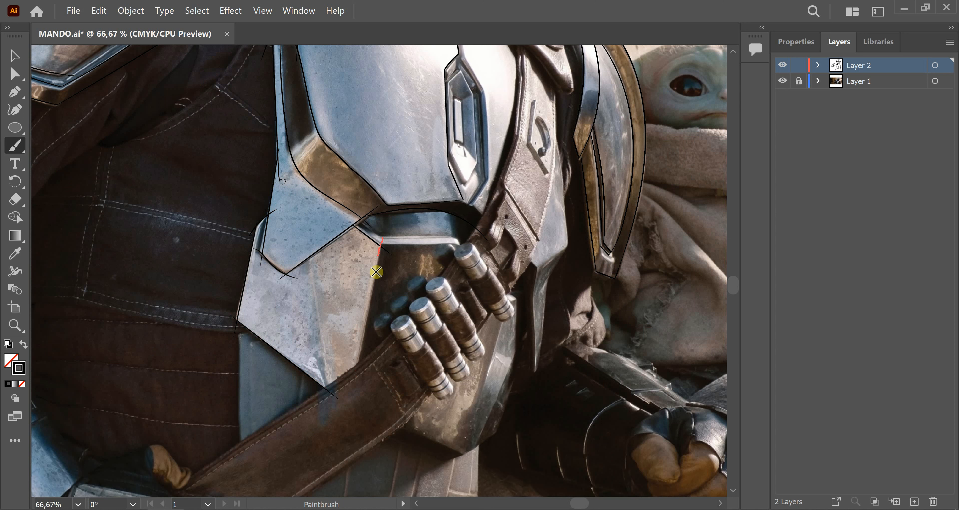
{"action": "left_click_drag", "start_coordinate": [358, 360], "coordinate": [356, 374]}
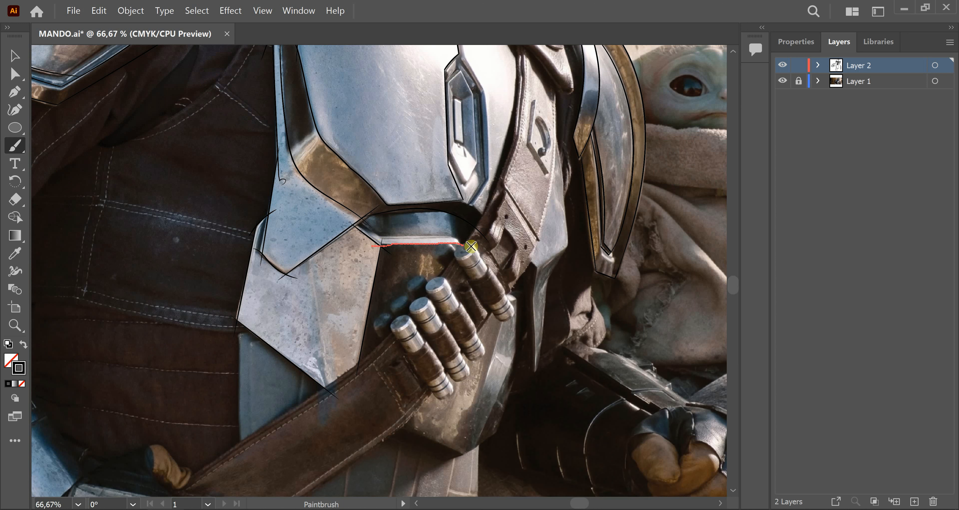
{"action": "left_click_drag", "start_coordinate": [470, 246], "coordinate": [471, 246]}
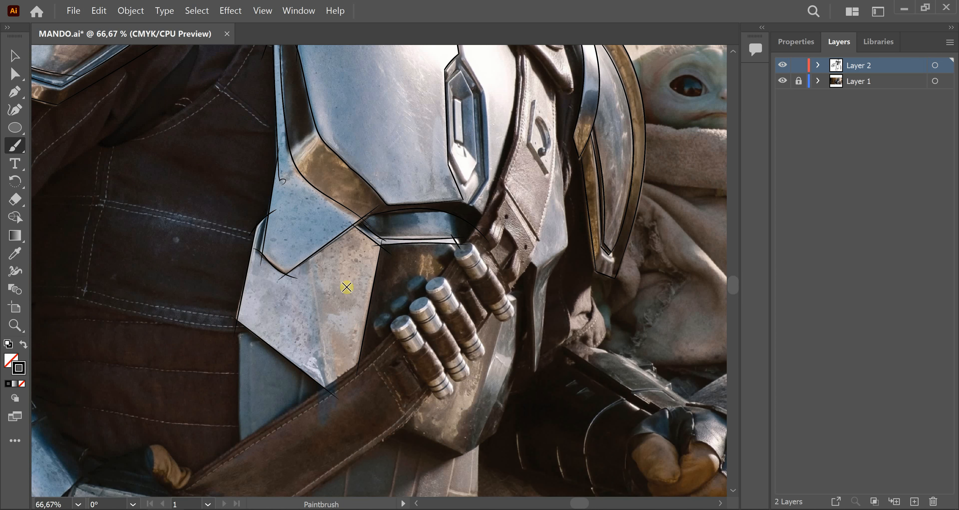
- Hide the reference photo layer, select the whole line art and expand the newly painted brush strokes into filled outlines
{"action": "left_click", "coordinate": [782, 81]}
{"action": "key", "text": "ctrl+minus"}
{"action": "key", "text": "ctrl+minus"}
{"action": "key", "text": "v"}
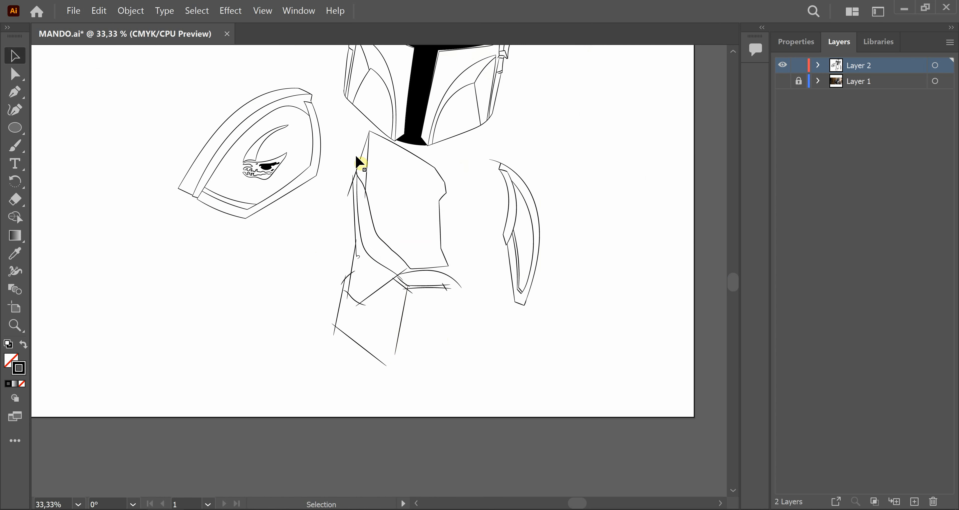
{"action": "left_click_drag", "start_coordinate": [339, 151], "coordinate": [496, 422]}
{"action": "left_click", "coordinate": [130, 11]}
{"action": "left_click", "coordinate": [200, 160]}
{"action": "left_click", "coordinate": [796, 41]}
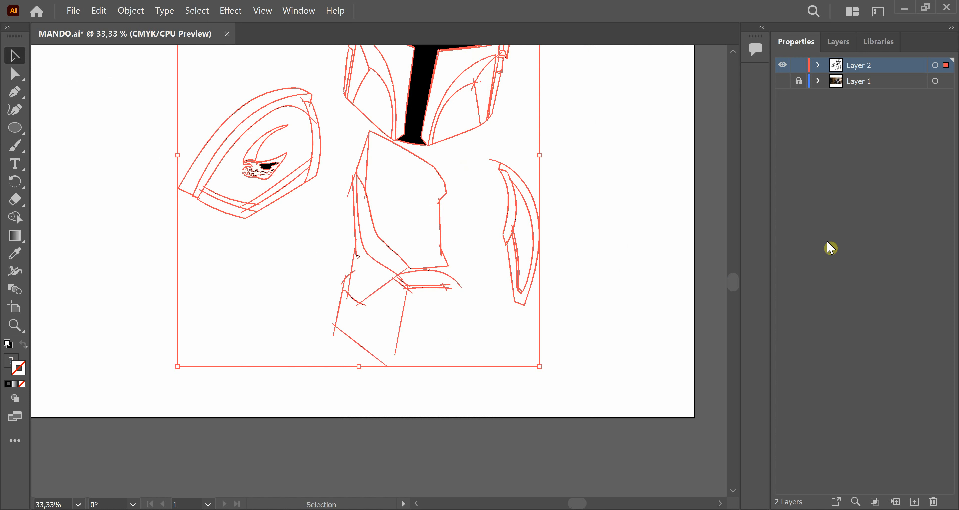
{"action": "left_click", "coordinate": [799, 485]}
{"action": "left_click", "coordinate": [456, 381]}
- Delete the overhanging stroke ends at the abdomen plate's lower outer corner, using Direct Selection
{"action": "key", "text": "a"}
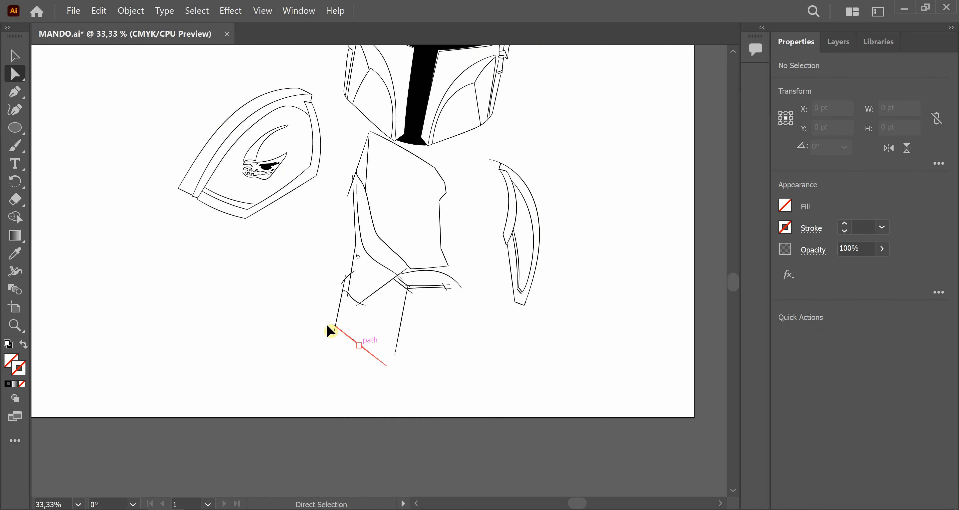
{"action": "scroll", "coordinate": [337, 334], "scroll_direction": "up", "scroll_amount": 2}
{"action": "left_click", "coordinate": [342, 339]}
{"action": "key", "text": "Delete"}
{"action": "key", "text": "Delete"}
{"action": "key", "text": "Delete"}
{"action": "key", "text": "Delete"}
{"action": "left_click_drag", "start_coordinate": [335, 329], "coordinate": [414, 279]}
{"action": "key", "text": "Delete"}
{"action": "key", "text": "Delete"}
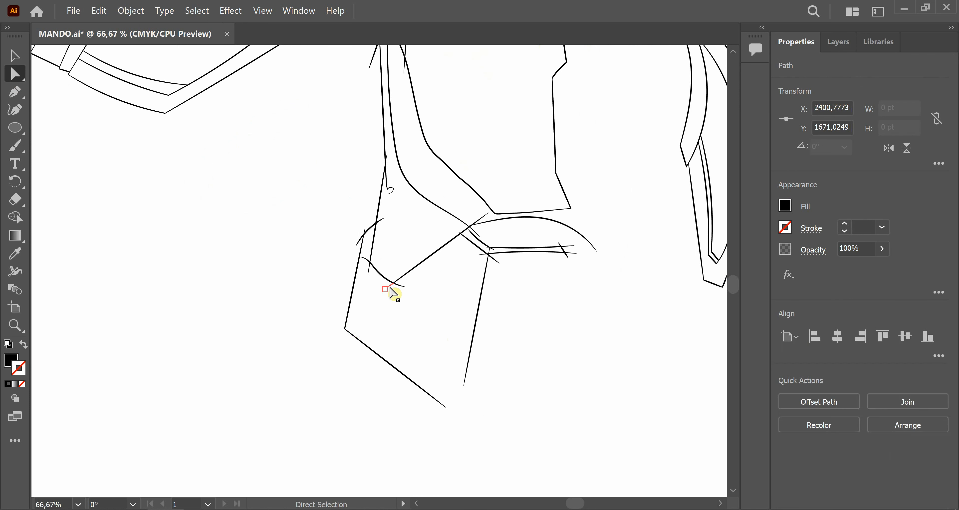
- Delete the overhanging stroke ends at both ends of the short curved corner joining the abdomen plate to the side wing
{"action": "left_click", "coordinate": [390, 287]}
{"action": "scroll", "coordinate": [398, 228], "scroll_direction": "up", "scroll_amount": 4}
{"action": "left_click", "coordinate": [329, 177]}
{"action": "key", "text": "Delete"}
{"action": "key", "text": "Delete"}
{"action": "left_click", "coordinate": [243, 228]}
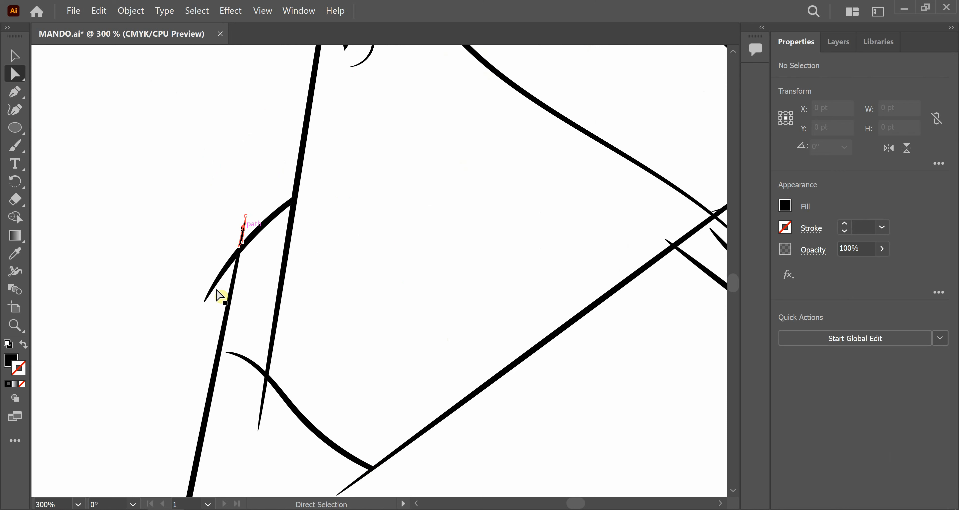
{"action": "key", "text": "Delete"}
{"action": "key", "text": "Delete"}
{"action": "left_click", "coordinate": [215, 280]}
{"action": "key", "text": "Delete"}
{"action": "key", "text": "Delete"}
- Delete the overhanging stroke ends at the side wing's lower outer corner and its bottom point
{"action": "left_click", "coordinate": [249, 359]}
{"action": "key", "text": "Delete"}
{"action": "key", "text": "Delete"}
{"action": "left_click", "coordinate": [262, 407]}
{"action": "key", "text": "Delete"}
{"action": "key", "text": "Delete"}
{"action": "left_click", "coordinate": [356, 481]}
{"action": "key", "text": "Delete"}
{"action": "key", "text": "Delete"}
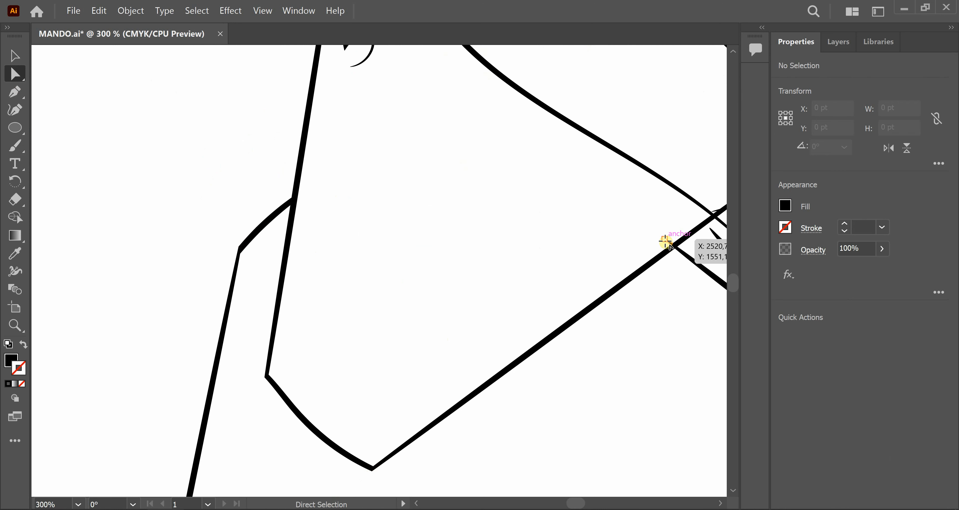
- Delete the hooked stroke end and the overlapping stub where the outer side edge meets the side wing
{"action": "left_click", "coordinate": [667, 241]}
{"action": "left_click_drag", "start_coordinate": [449, 318], "coordinate": [445, 480]}
{"action": "left_click", "coordinate": [335, 231]}
{"action": "key", "text": "Delete"}
{"action": "key", "text": "Delete"}
{"action": "left_click", "coordinate": [335, 146]}
{"action": "key", "text": "Delete"}
{"action": "key", "text": "Delete"}
- Delete the overhanging lower end of the facet's inner line and the upper end of the armour's outer side edge
{"action": "left_click_drag", "start_coordinate": [423, 79], "coordinate": [392, 433]}
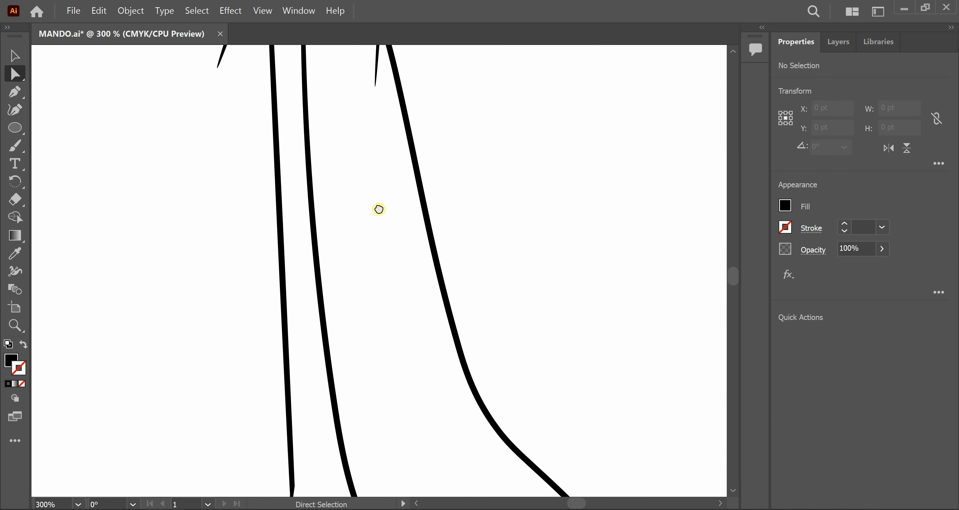
{"action": "left_click_drag", "start_coordinate": [379, 207], "coordinate": [395, 439]}
{"action": "left_click", "coordinate": [394, 290]}
{"action": "key", "text": "Delete"}
{"action": "key", "text": "Delete"}
{"action": "left_click_drag", "start_coordinate": [357, 134], "coordinate": [348, 196]}
{"action": "left_click", "coordinate": [274, 196]}
{"action": "key", "text": "Delete"}
{"action": "key", "text": "Delete"}
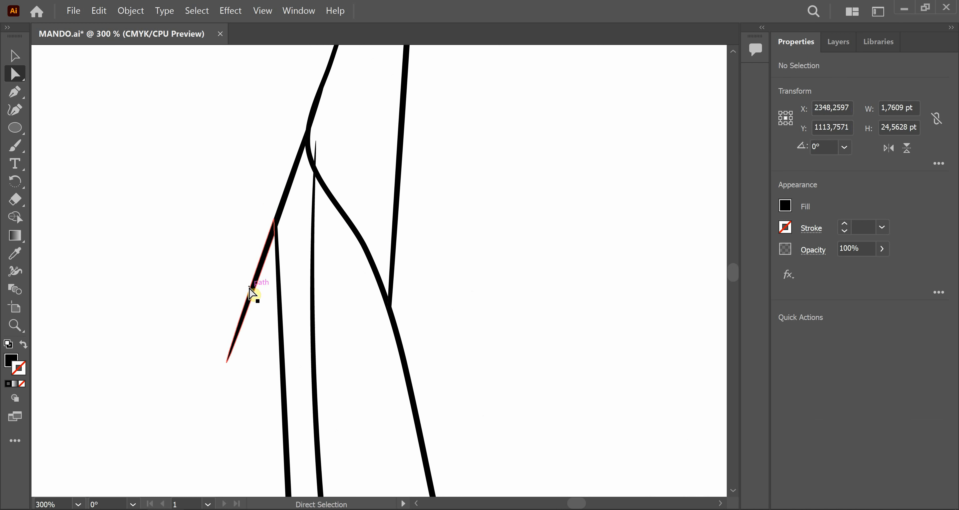
- Delete the overhanging lower end of the facet's slanted outer edge and the upper end of the bevel's contour line
{"action": "left_click", "coordinate": [250, 294]}
{"action": "key", "text": "Delete"}
{"action": "key", "text": "Delete"}
{"action": "left_click", "coordinate": [315, 152]}
{"action": "key", "text": "Delete"}
{"action": "key", "text": "Delete"}
- Show the reference photo layer beneath the trimmed line art again
{"action": "scroll", "coordinate": [573, 196], "scroll_direction": "down", "scroll_amount": 2}
{"action": "scroll", "coordinate": [569, 190], "scroll_direction": "down", "scroll_amount": 3}
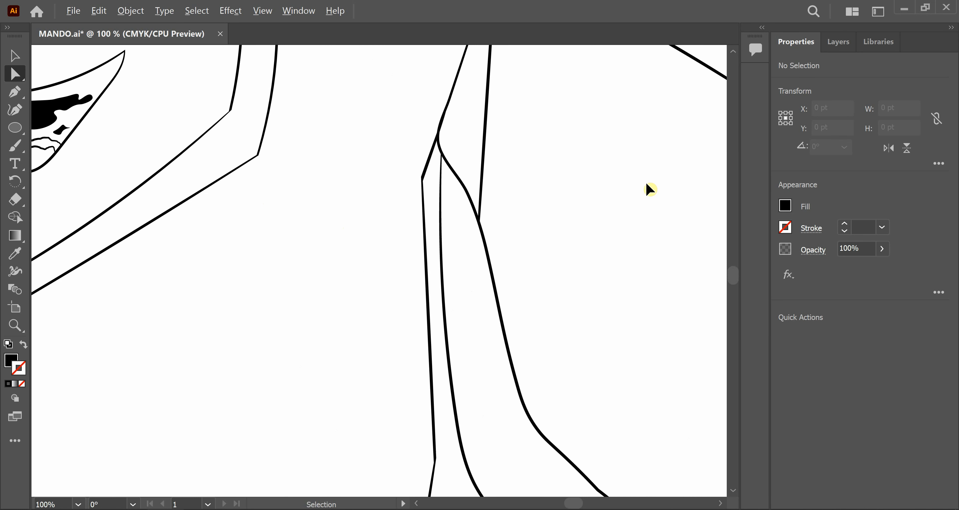
{"action": "left_click", "coordinate": [839, 42]}
{"action": "left_click", "coordinate": [781, 84]}
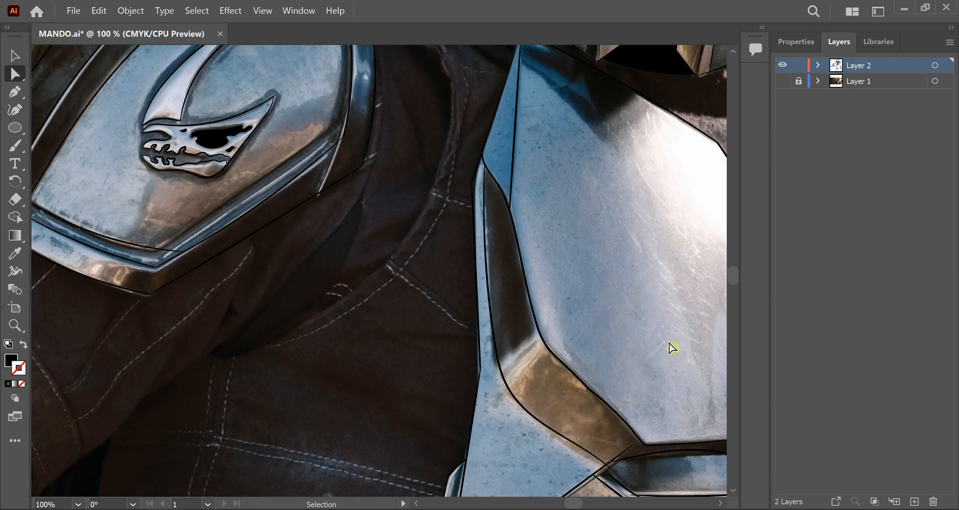
- Hide the reference photo and delete the overhanging ends of the side wing's curve and slanted edge where they meet the lower band
{"action": "left_click_drag", "start_coordinate": [670, 346], "coordinate": [441, 240]}
{"action": "left_click", "coordinate": [783, 84]}
{"action": "left_click", "coordinate": [783, 84]}
{"action": "scroll", "coordinate": [428, 334], "scroll_direction": "up", "scroll_amount": 2}
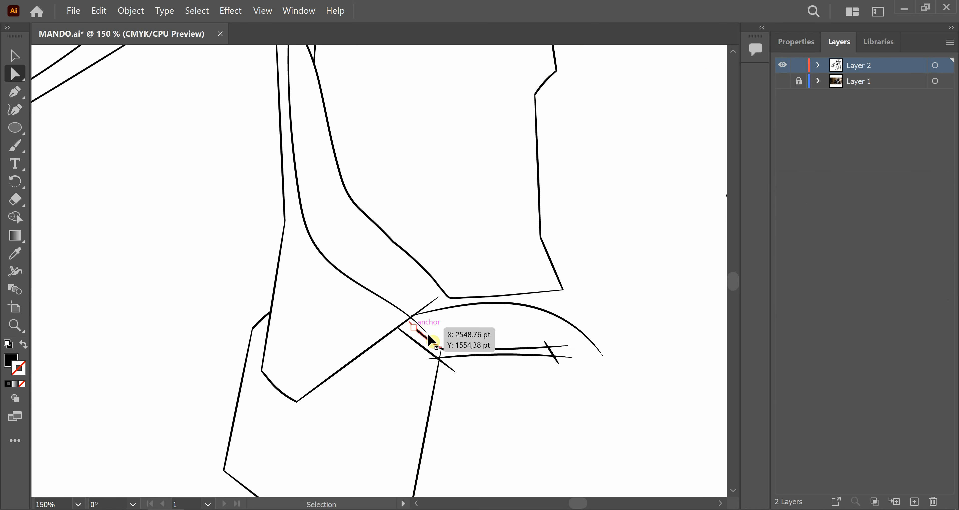
{"action": "left_click", "coordinate": [783, 82]}
{"action": "left_click", "coordinate": [783, 82]}
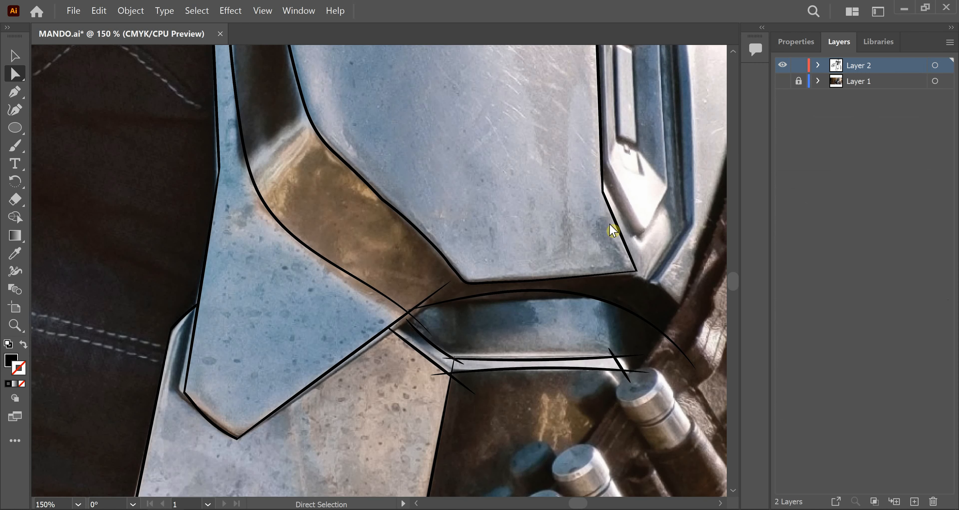
{"action": "left_click", "coordinate": [422, 328]}
{"action": "key", "text": "Delete"}
{"action": "left_click", "coordinate": [447, 284]}
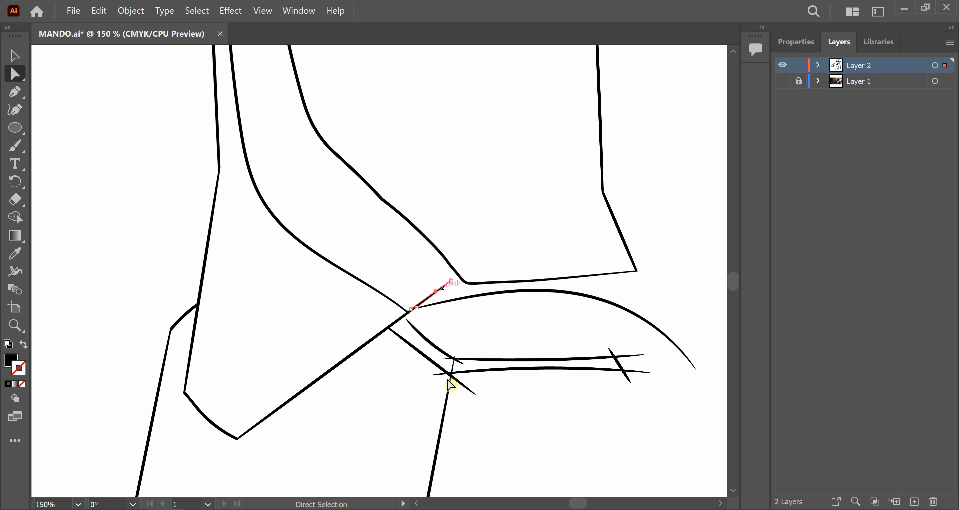
{"action": "key", "text": "Delete"}
- Delete the overhanging stroke ends at the lower-left corner and at the right end of the lower band's rim
{"action": "left_click", "coordinate": [442, 374]}
{"action": "key", "text": "Delete"}
{"action": "left_click", "coordinate": [466, 387]}
{"action": "key", "text": "Delete"}
{"action": "left_click", "coordinate": [645, 372]}
{"action": "left_click", "coordinate": [629, 382]}
{"action": "key", "text": "Delete"}
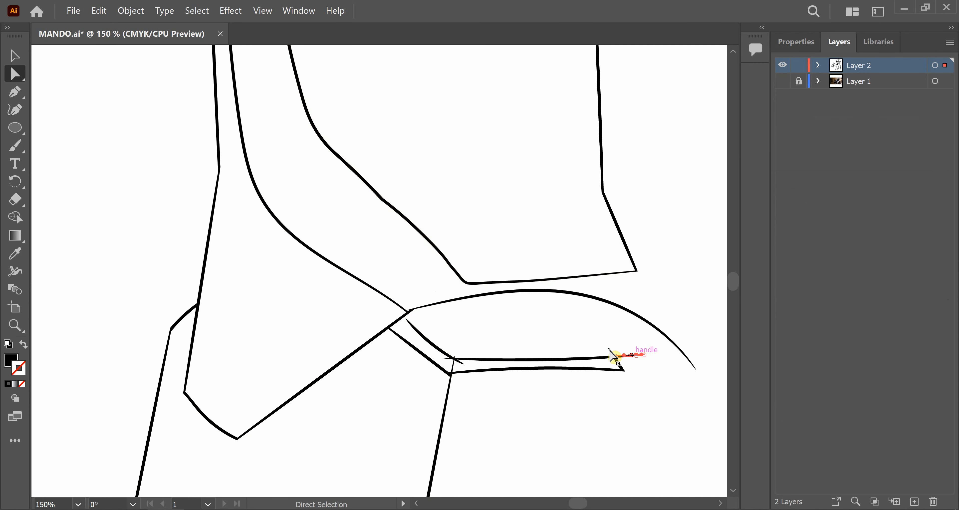
{"action": "left_click", "coordinate": [609, 349]}
{"action": "key", "text": "Delete"}
{"action": "left_click", "coordinate": [462, 364]}
{"action": "key", "text": "Delete"}
{"action": "key", "text": "ctrl+z"}
- Delete the overhanging stroke fragments where the band's curved left edge meets the upper line of its rim
{"action": "scroll", "coordinate": [455, 357], "scroll_direction": "up", "scroll_amount": 7}
{"action": "scroll", "coordinate": [455, 358], "scroll_direction": "up", "scroll_amount": 3}
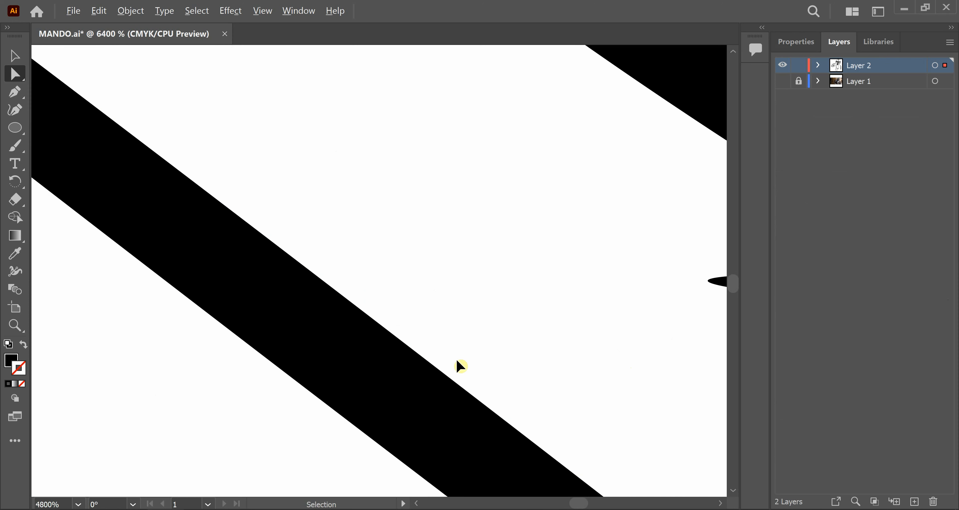
{"action": "scroll", "coordinate": [456, 359], "scroll_direction": "down", "scroll_amount": 3}
{"action": "left_click", "coordinate": [562, 321]}
{"action": "key", "text": "Delete"}
{"action": "left_click_drag", "start_coordinate": [594, 361], "coordinate": [459, 343]}
{"action": "left_click", "coordinate": [528, 294]}
{"action": "key", "text": "Delete"}
{"action": "left_click", "coordinate": [591, 357]}
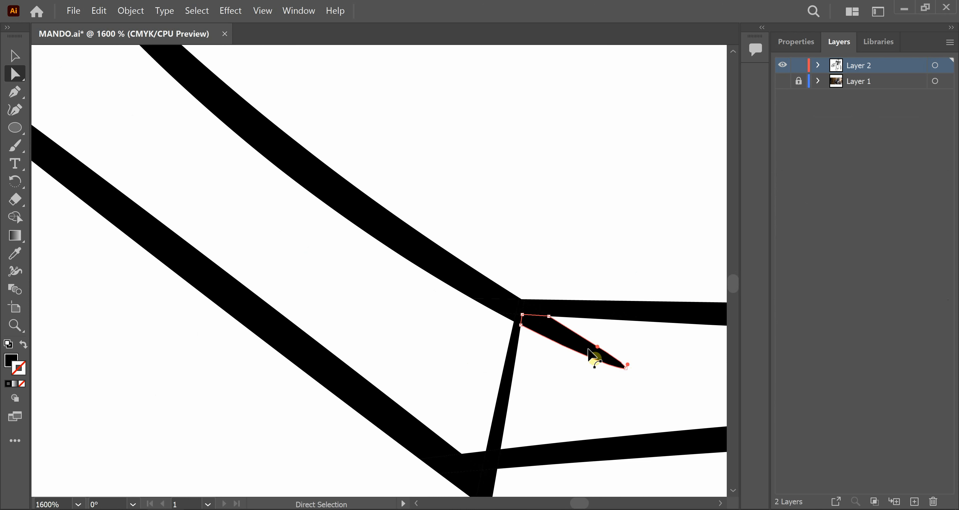
{"action": "key", "text": "Delete"}
{"action": "scroll", "coordinate": [499, 346], "scroll_direction": "down", "scroll_amount": 3}
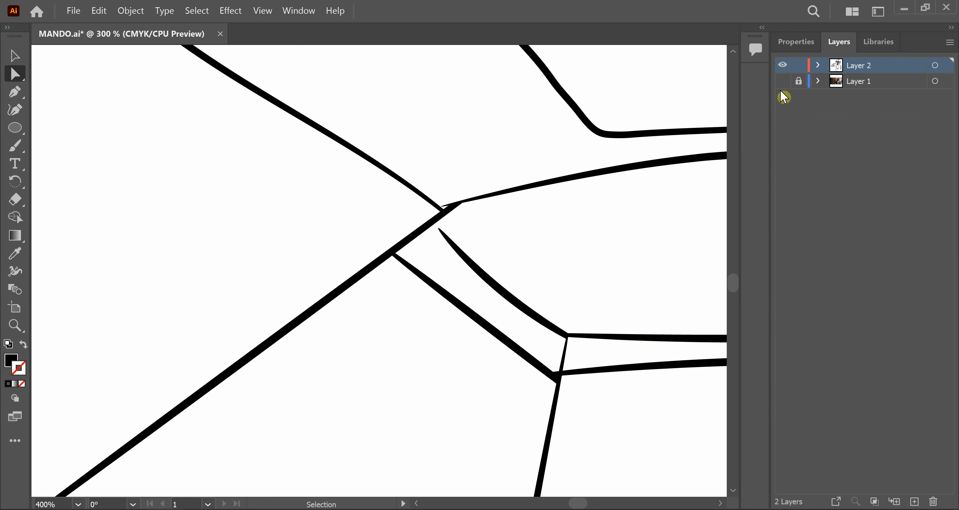
- Show the reference photo layer again and paint the ridge line down the abdomen plate with the Paintbrush
{"action": "scroll", "coordinate": [537, 247], "scroll_direction": "down", "scroll_amount": 7}
{"action": "left_click", "coordinate": [781, 82]}
{"action": "left_click", "coordinate": [782, 81]}
{"action": "left_click", "coordinate": [782, 81]}
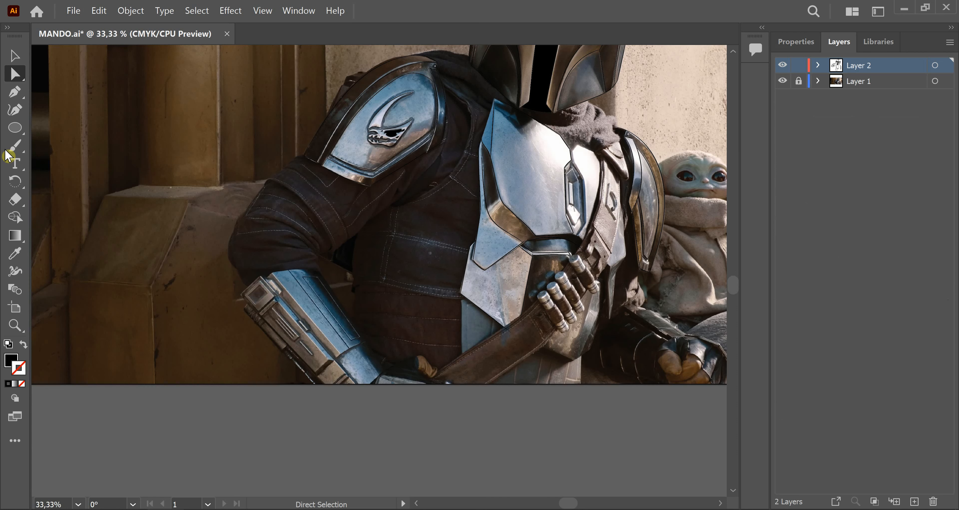
{"action": "key", "text": "b"}
{"action": "left_click_drag", "start_coordinate": [506, 319], "coordinate": [508, 330]}
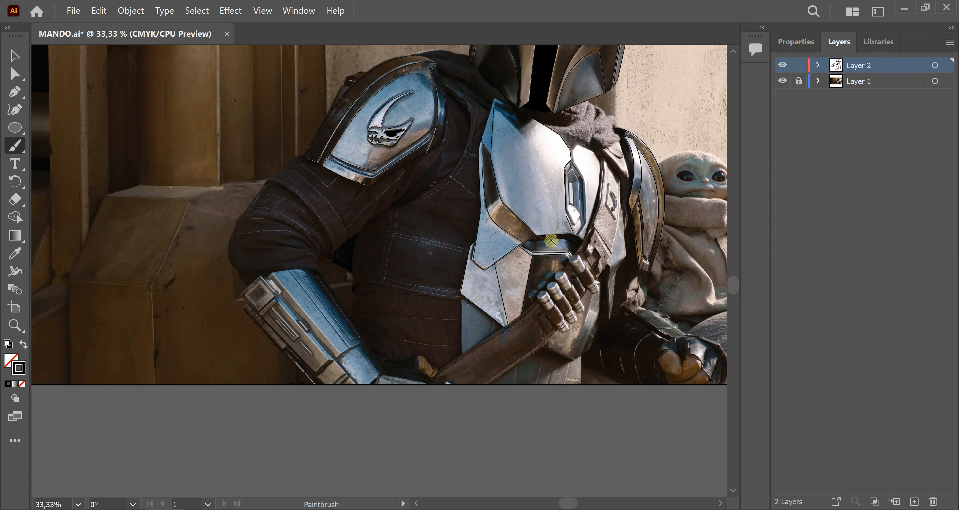
- Paint the upper edges, right side and pointed lower edges of the elongated inset beside the chest plate
{"action": "scroll", "coordinate": [592, 213], "scroll_direction": "up", "scroll_amount": 4}
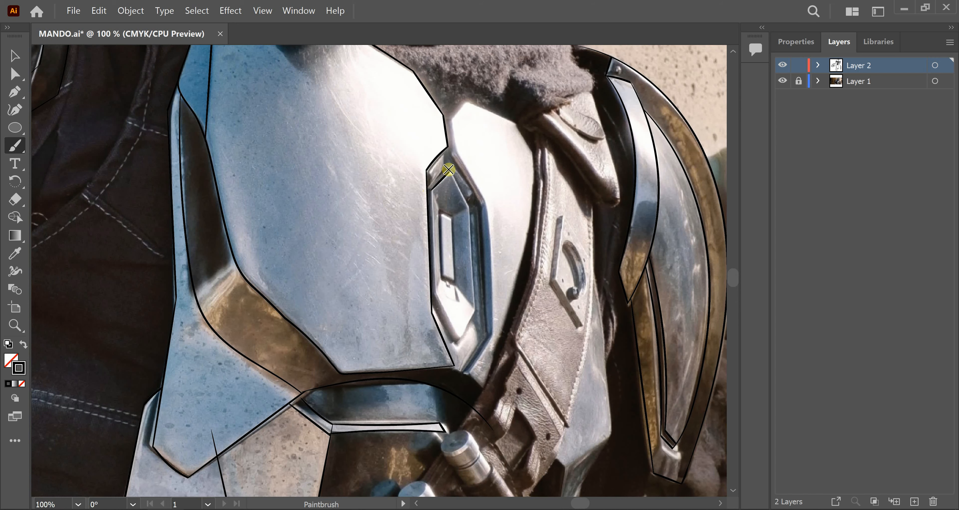
{"action": "left_click_drag", "start_coordinate": [474, 213], "coordinate": [473, 214]}
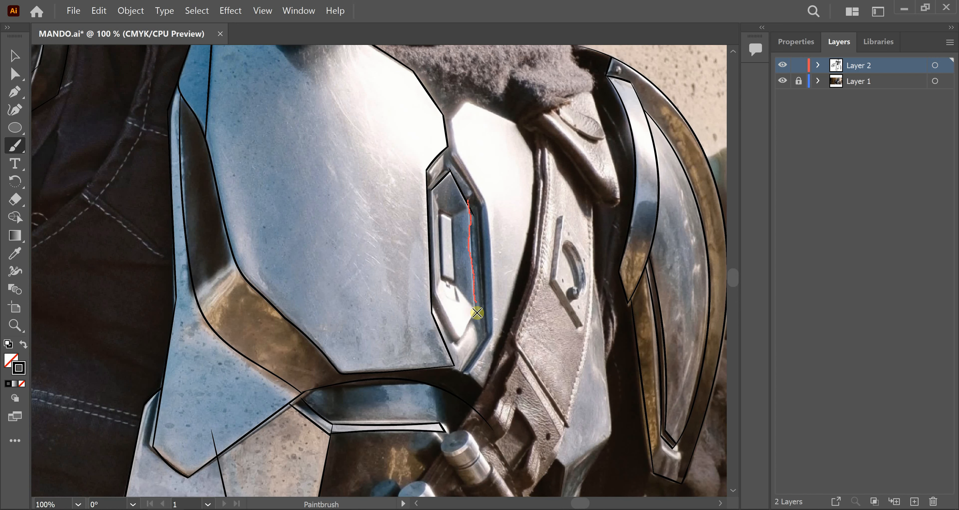
{"action": "mouse_move", "coordinate": [477, 313]}
{"action": "left_mouse_down"}
{"action": "mouse_move", "coordinate": [438, 331]}
{"action": "mouse_move", "coordinate": [449, 300]}
{"action": "left_mouse_up"}
{"action": "scroll", "coordinate": [495, 310], "scroll_direction": "up", "scroll_amount": 3}
{"action": "left_click_drag", "start_coordinate": [401, 409], "coordinate": [401, 410]}
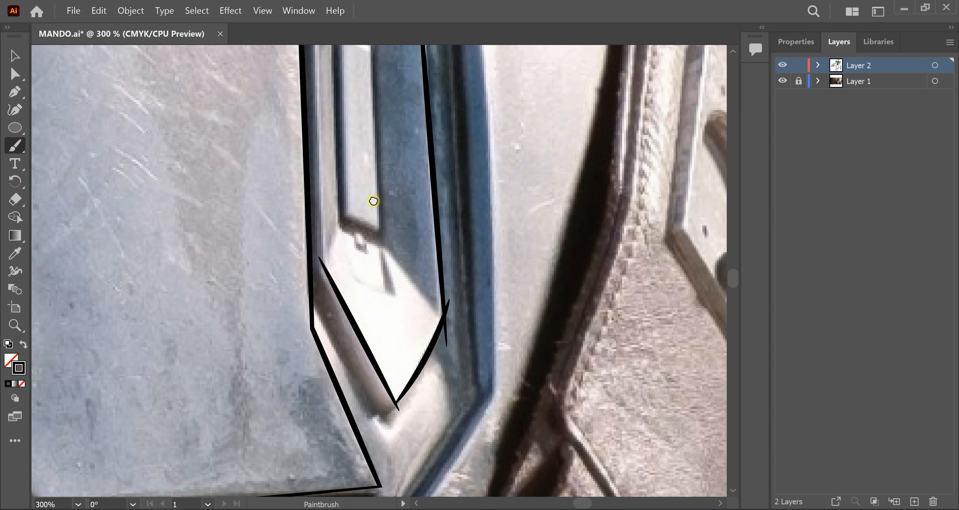
{"action": "scroll", "coordinate": [374, 199], "scroll_direction": "up", "scroll_amount": 3}
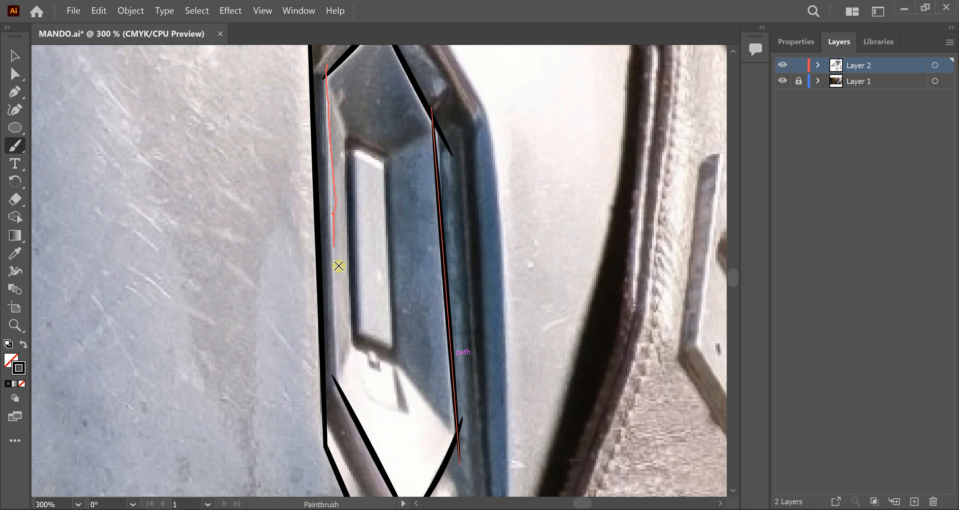
{"action": "left_click_drag", "start_coordinate": [336, 387], "coordinate": [336, 389]}
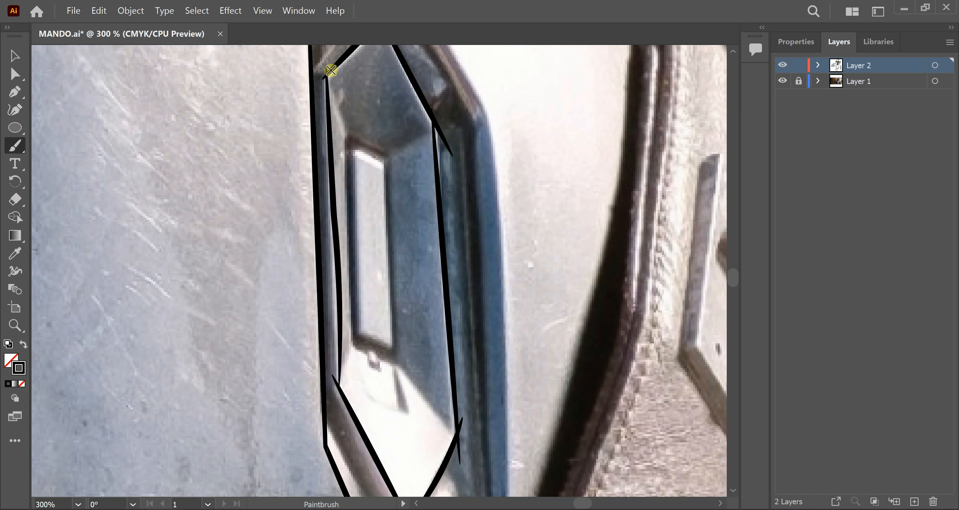
{"action": "key", "text": "ctrl+z"}
{"action": "left_click_drag", "start_coordinate": [325, 64], "coordinate": [338, 302]}
{"action": "left_click_drag", "start_coordinate": [333, 351], "coordinate": [339, 363]}
{"action": "key", "text": "ctrl+z"}
- Paint the inset's left edge and the two long sides and bottom edge of the narrow rectangle inside it
{"action": "left_click_drag", "start_coordinate": [323, 64], "coordinate": [337, 398]}
{"action": "left_click_drag", "start_coordinate": [348, 120], "coordinate": [363, 365]}
{"action": "left_click_drag", "start_coordinate": [383, 138], "coordinate": [397, 360]}
{"action": "left_click_drag", "start_coordinate": [352, 330], "coordinate": [410, 355]}
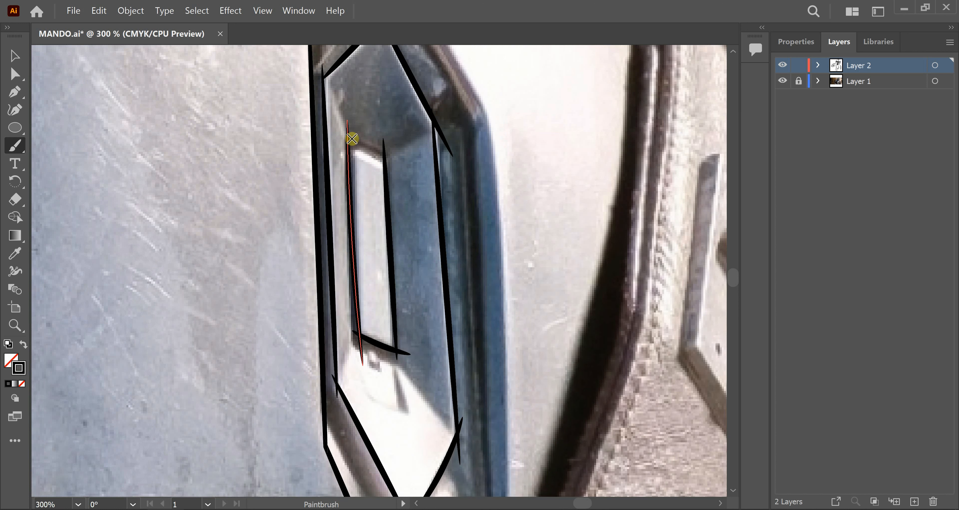
- Paint the facet lines linking the rectangle's corners to the inset outline, plus the small notch below the rectangle
{"action": "left_click_drag", "start_coordinate": [400, 163], "coordinate": [447, 119]}
{"action": "key", "text": "ctrl+z"}
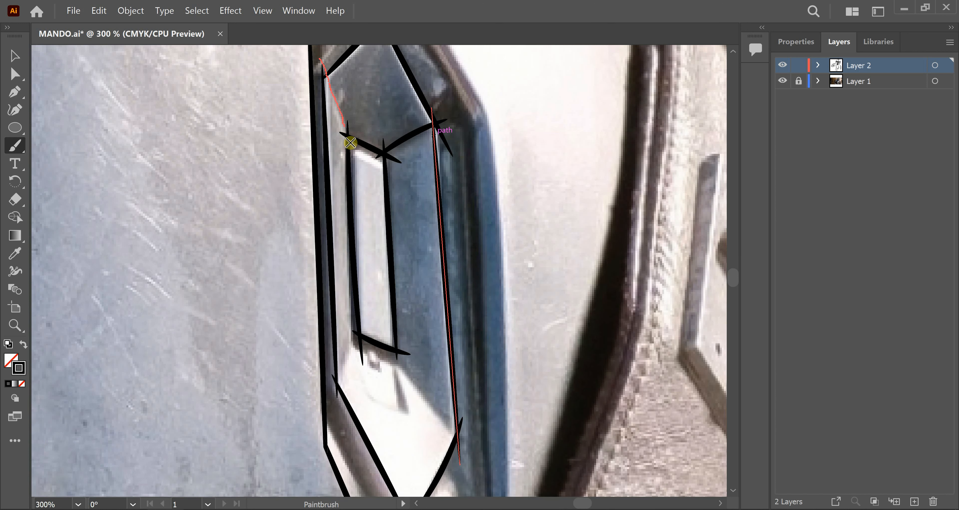
{"action": "left_click_drag", "start_coordinate": [350, 142], "coordinate": [360, 163]}
{"action": "left_click_drag", "start_coordinate": [387, 336], "coordinate": [428, 397]}
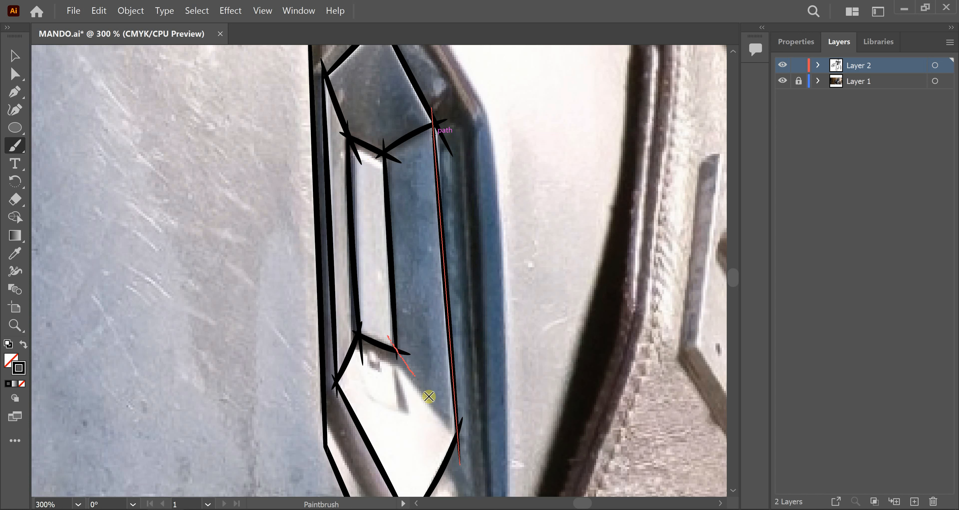
{"action": "left_click_drag", "start_coordinate": [463, 421], "coordinate": [409, 421]}
{"action": "left_click_drag", "start_coordinate": [368, 396], "coordinate": [412, 408]}
- Paint the slanted bevel edge along the inset's lower-left side and the short line closing it at the bottom tip
{"action": "scroll", "coordinate": [419, 175], "scroll_direction": "down", "scroll_amount": 3}
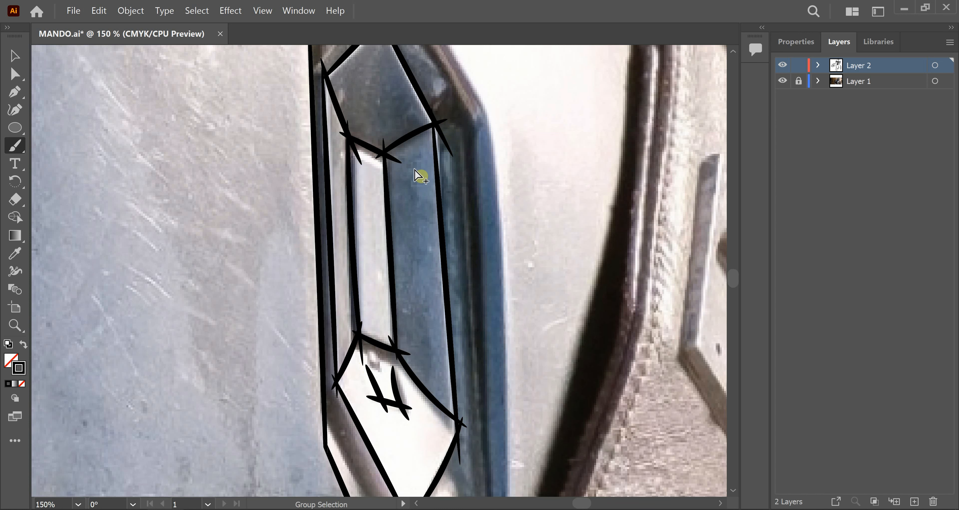
{"action": "scroll", "coordinate": [393, 372], "scroll_direction": "up", "scroll_amount": 2}
{"action": "scroll", "coordinate": [466, 222], "scroll_direction": "up", "scroll_amount": 1}
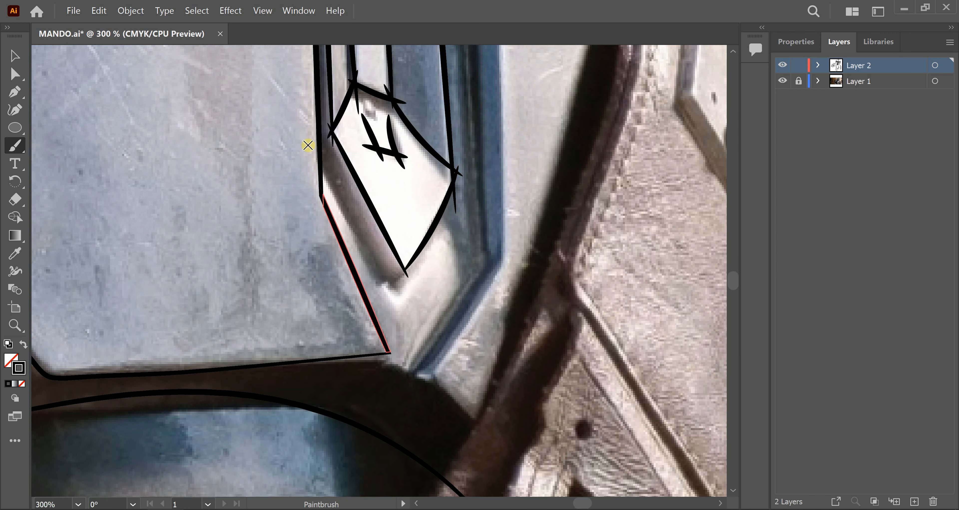
{"action": "left_click_drag", "start_coordinate": [381, 288], "coordinate": [382, 289]}
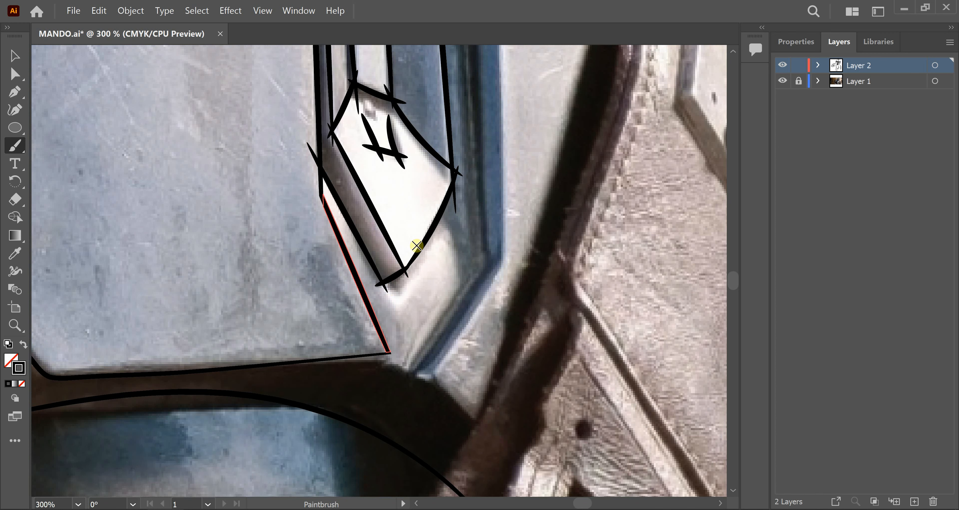
- Select all the line art, expand its appearance and split the overlapping strokes with Pathfinder Divide
{"action": "scroll", "coordinate": [446, 212], "scroll_direction": "down", "scroll_amount": 2}
{"action": "left_click_drag", "start_coordinate": [446, 212], "coordinate": [415, 331]}
{"action": "scroll", "coordinate": [378, 121], "scroll_direction": "up", "scroll_amount": 2}
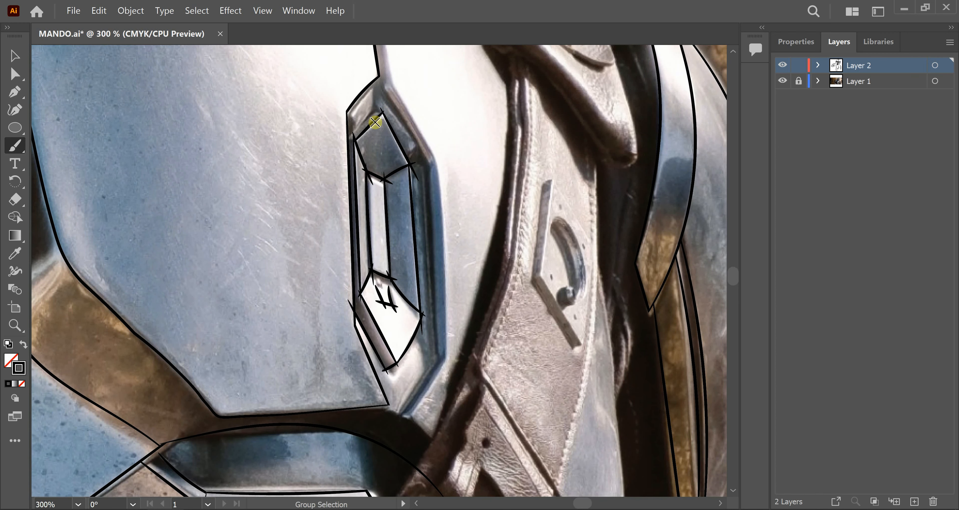
{"action": "scroll", "coordinate": [405, 171], "scroll_direction": "down", "scroll_amount": 2}
{"action": "left_click", "coordinate": [18, 59]}
{"action": "key", "text": "ctrl+a"}
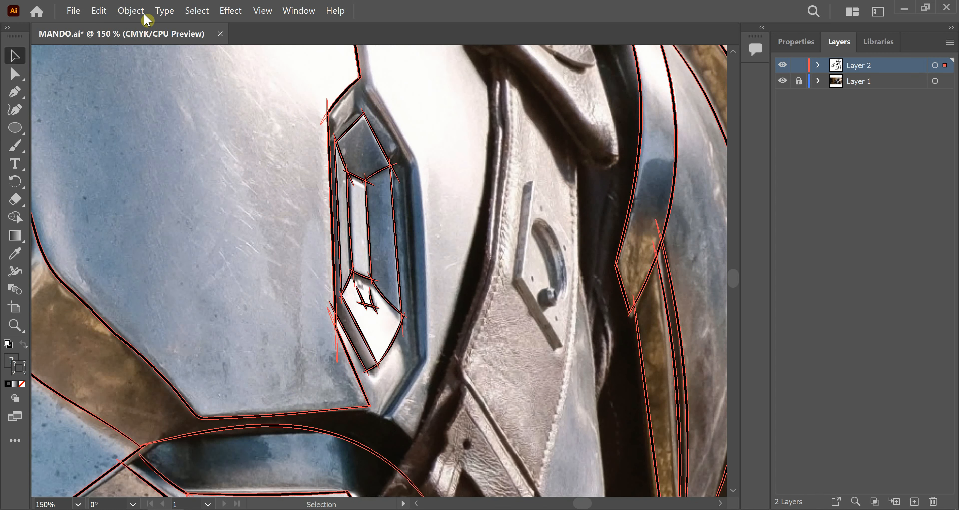
{"action": "left_click", "coordinate": [131, 10]}
{"action": "left_click", "coordinate": [141, 71]}
{"action": "left_click", "coordinate": [939, 410]}
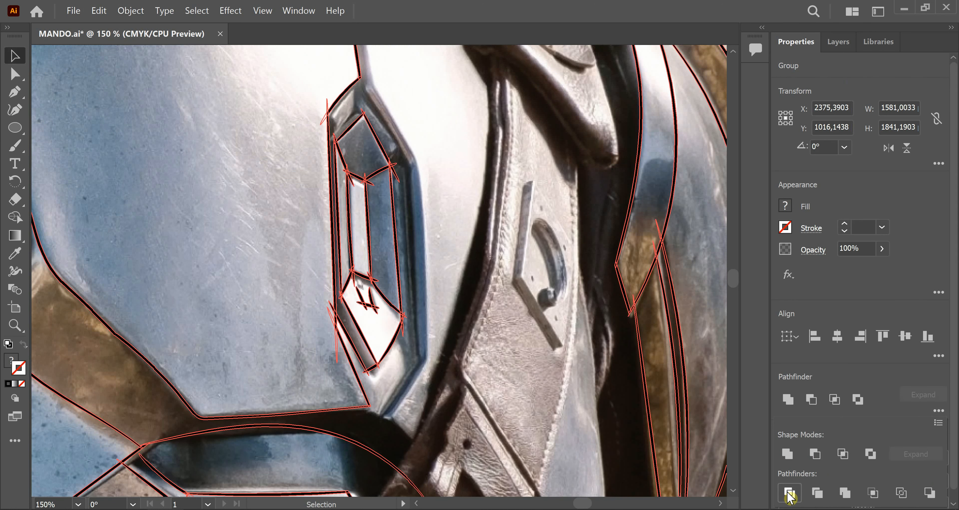
{"action": "left_click", "coordinate": [220, 143]}
- Delete the overhanging upper end of the bevel line where it crosses the chest plate's edge
{"action": "scroll", "coordinate": [333, 315], "scroll_direction": "up", "scroll_amount": 2}
{"action": "left_click", "coordinate": [336, 305]}
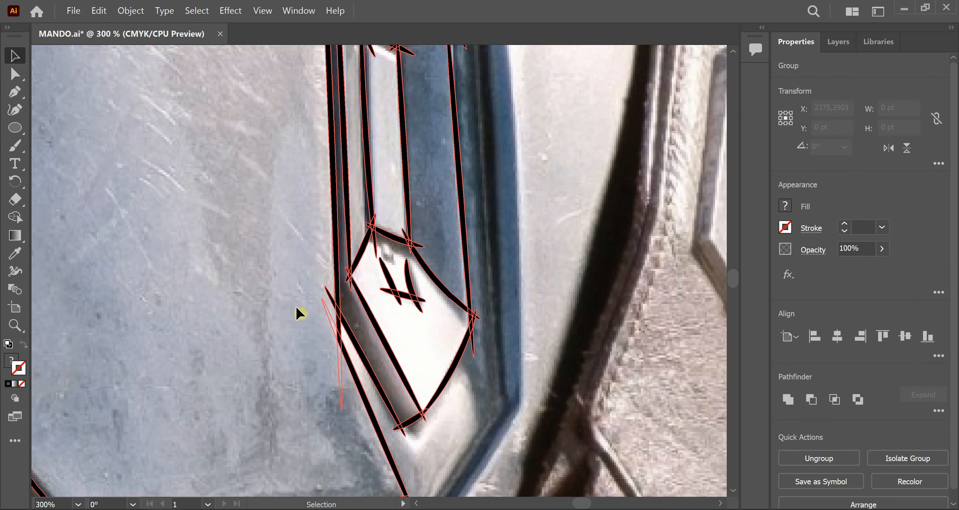
{"action": "left_click", "coordinate": [297, 307]}
{"action": "left_click", "coordinate": [329, 293]}
{"action": "scroll", "coordinate": [329, 293], "scroll_direction": "up", "scroll_amount": 2}
{"action": "left_click", "coordinate": [14, 76]}
{"action": "left_click", "coordinate": [293, 286]}
{"action": "left_click", "coordinate": [330, 296]}
{"action": "key", "text": "Delete"}
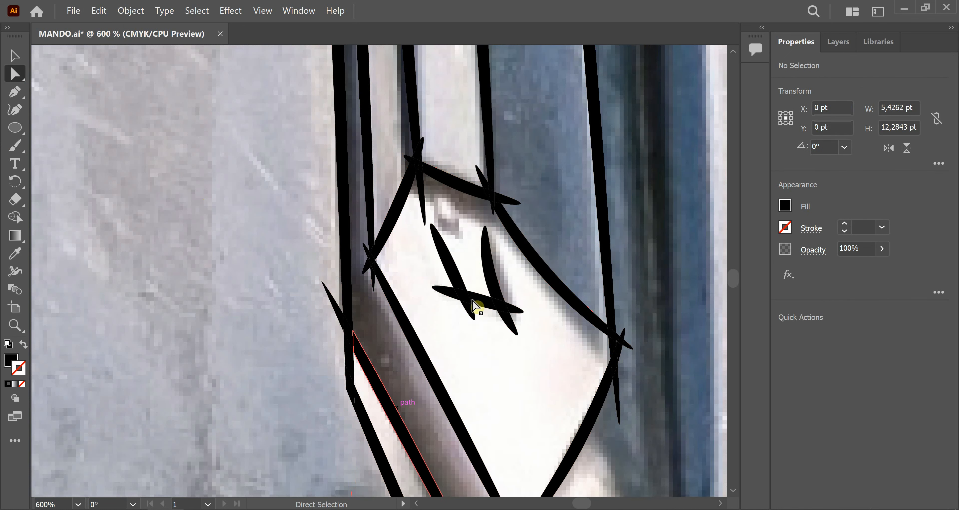
{"action": "left_click", "coordinate": [468, 302]}
{"action": "key", "text": "Delete"}
{"action": "key", "text": "ctrl+z"}
- Delete the overhanging stroke ends at the bottom corners of the small notch below the rectangle
{"action": "left_click", "coordinate": [460, 326]}
{"action": "left_click", "coordinate": [442, 293]}
{"action": "key", "text": "Delete"}
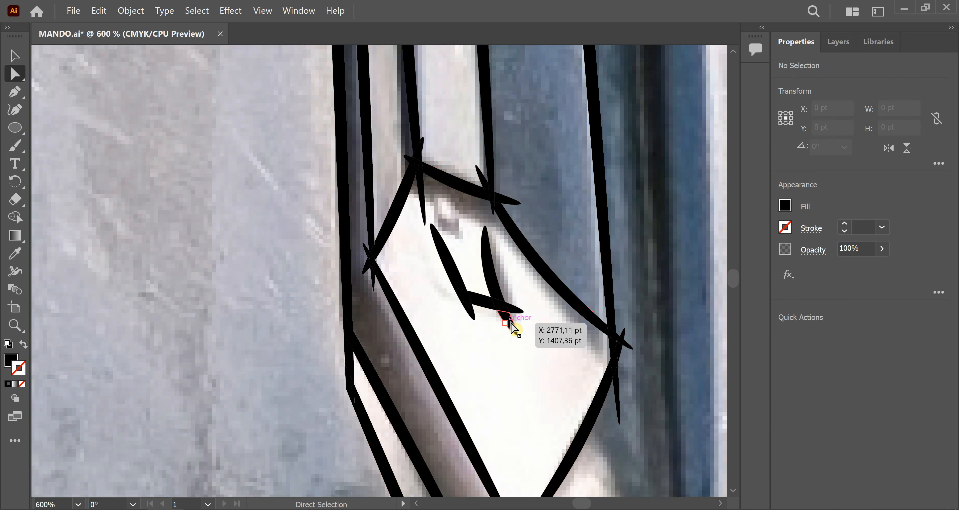
{"action": "left_click", "coordinate": [521, 312]}
{"action": "key", "text": "Delete"}
- Delete the stub at the inset's lower-left corner and the overhanging ends of the rectangle's left side and bottom edge
{"action": "left_click", "coordinate": [370, 274]}
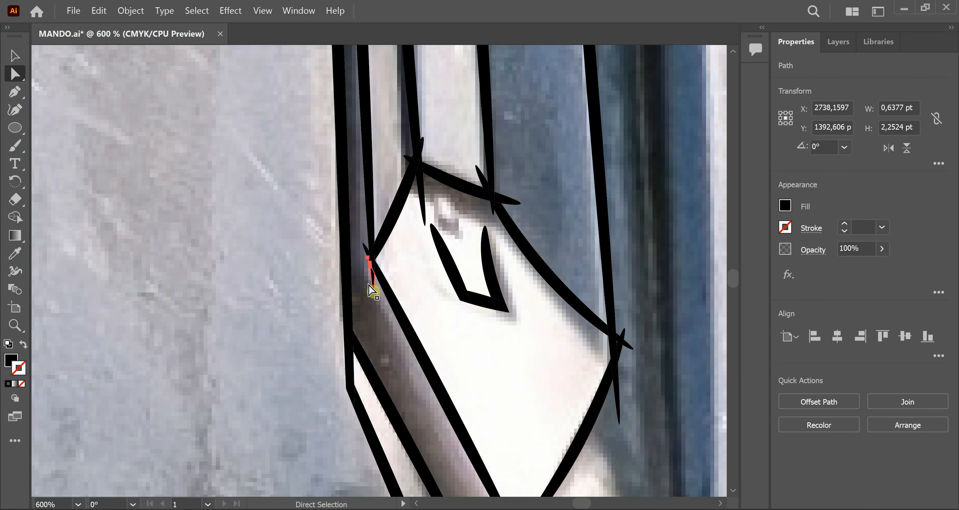
{"action": "key", "text": "Delete"}
{"action": "left_click", "coordinate": [424, 208]}
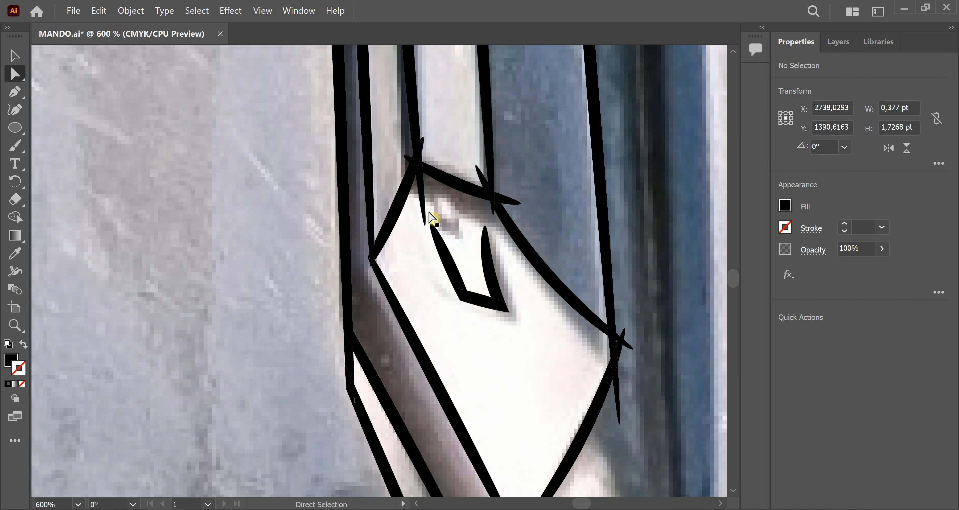
{"action": "left_click", "coordinate": [512, 202]}
{"action": "key", "text": "Delete"}
{"action": "left_click", "coordinate": [423, 208]}
{"action": "key", "text": "Delete"}
- Delete the facet line's overhang at the rectangle's lower-right corner and the right side's overhang at the inset's lower-right corner
{"action": "left_click", "coordinate": [481, 177]}
{"action": "key", "text": "Delete"}
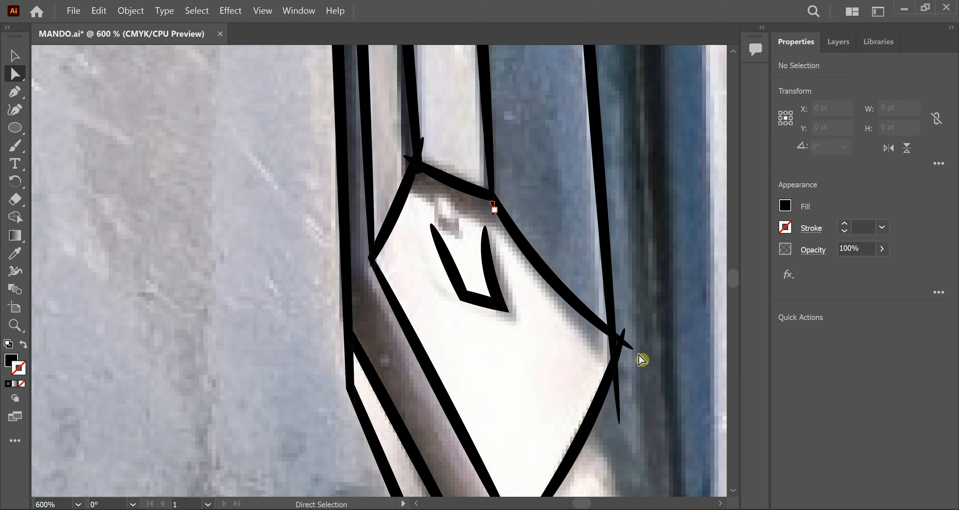
{"action": "left_click", "coordinate": [628, 373]}
{"action": "key", "text": "Delete"}
{"action": "left_click", "coordinate": [627, 346]}
{"action": "key", "text": "Delete"}
{"action": "key", "text": "ctrl+z"}
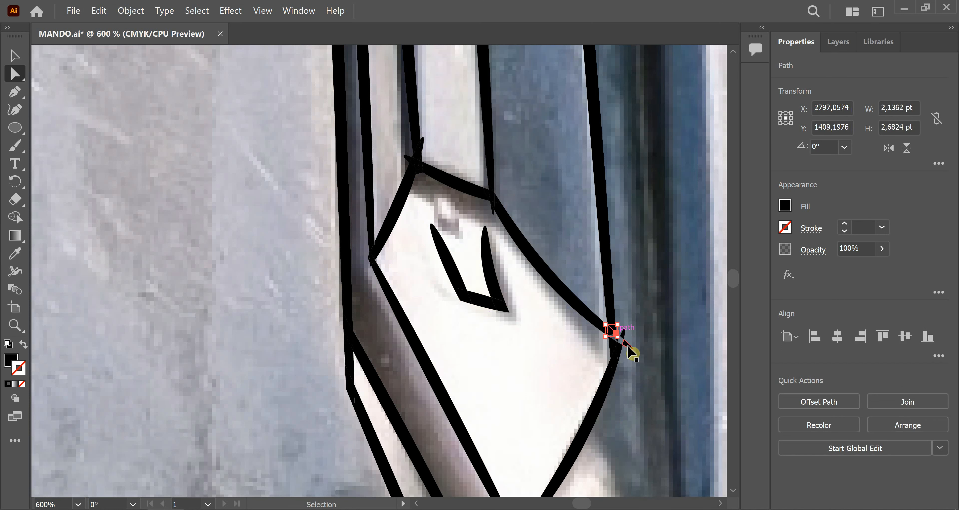
{"action": "key", "text": "ctrl+z"}
- Delete the overhanging stroke fragments where the lower facet line meets the inset's right side
{"action": "scroll", "coordinate": [627, 342], "scroll_direction": "up", "scroll_amount": 5}
{"action": "left_click", "coordinate": [612, 339]}
{"action": "left_click", "coordinate": [617, 301]}
{"action": "key", "text": "Delete"}
{"action": "left_click", "coordinate": [627, 362]}
{"action": "key", "text": "Delete"}
{"action": "left_click_drag", "start_coordinate": [600, 407], "coordinate": [600, 401]}
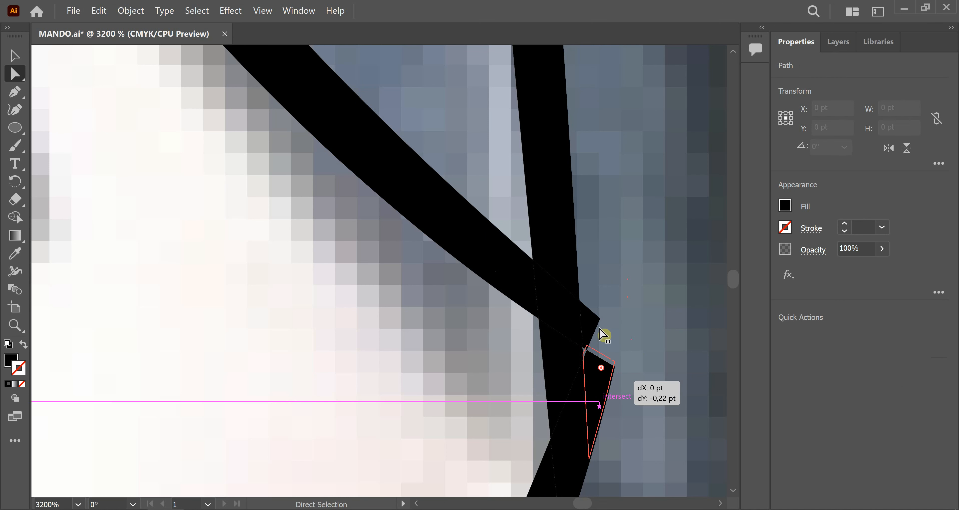
{"action": "key", "text": "Delete"}
- Delete the protruding stroke end beside the narrow rectangle's lower-left corner
{"action": "scroll", "coordinate": [603, 340], "scroll_direction": "down", "scroll_amount": 6}
{"action": "scroll", "coordinate": [471, 251], "scroll_direction": "up", "scroll_amount": 6}
{"action": "scroll", "coordinate": [456, 126], "scroll_direction": "down", "scroll_amount": 4}
{"action": "scroll", "coordinate": [422, 201], "scroll_direction": "up", "scroll_amount": 3}
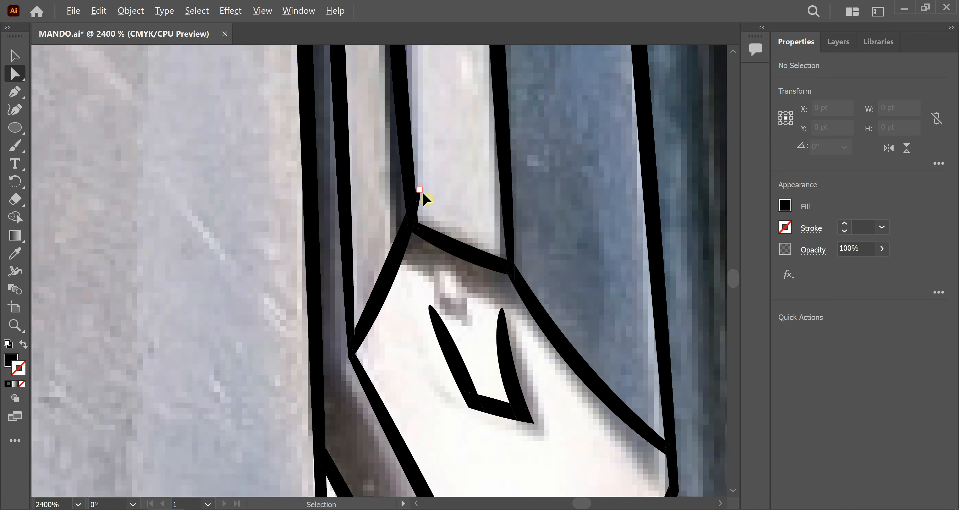
{"action": "left_click", "coordinate": [418, 199]}
{"action": "key", "text": "Delete"}
{"action": "key", "text": "Delete"}
- Delete the overhanging stroke ends at the inset's upper-right corner, where the slanted edge meets the right side
{"action": "scroll", "coordinate": [426, 216], "scroll_direction": "down", "scroll_amount": 6}
{"action": "left_click_drag", "start_coordinate": [471, 66], "coordinate": [475, 300]}
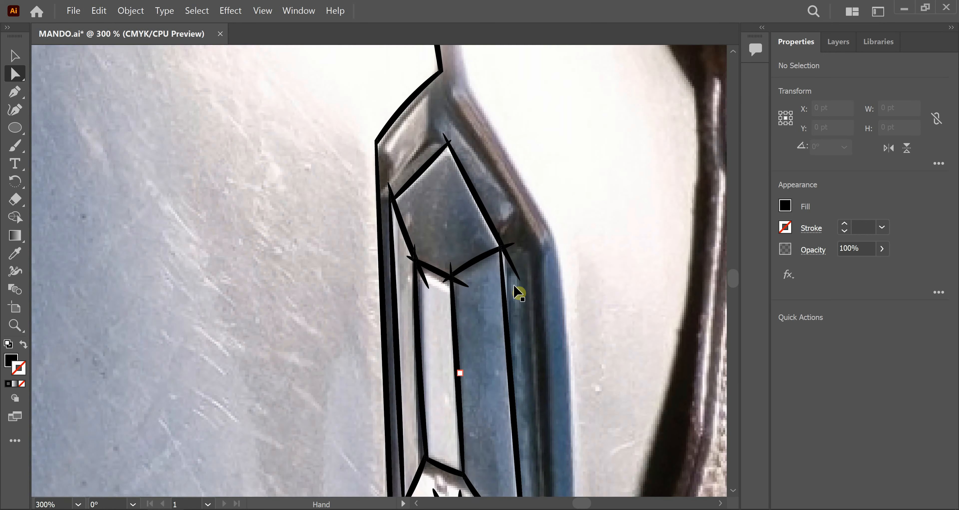
{"action": "scroll", "coordinate": [510, 255], "scroll_direction": "up", "scroll_amount": 4}
{"action": "left_click", "coordinate": [539, 343]}
{"action": "key", "text": "Delete"}
{"action": "key", "text": "Delete"}
{"action": "left_click", "coordinate": [522, 265]}
{"action": "key", "text": "Delete"}
{"action": "key", "text": "Delete"}
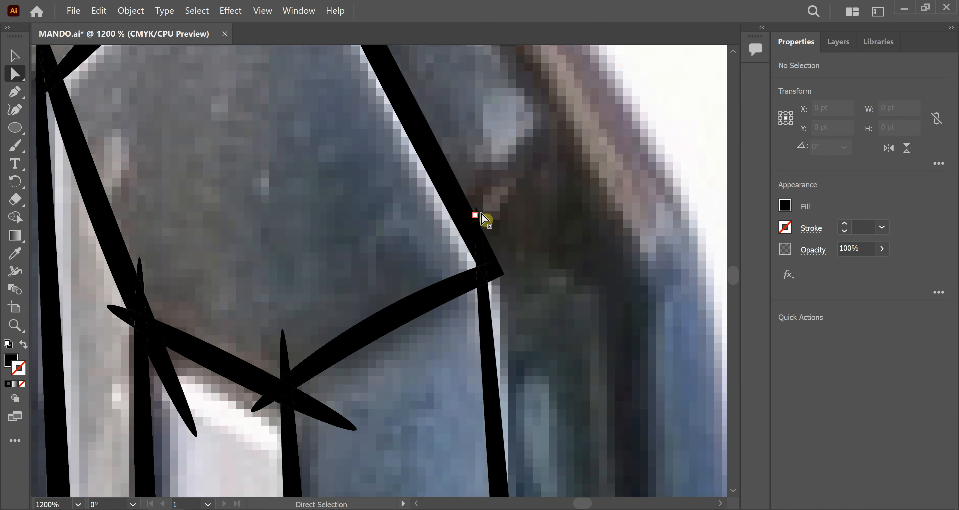
- Delete the overhanging ends of the rectangle's top edge and of the upper-left facet line
{"action": "left_click", "coordinate": [316, 410]}
{"action": "key", "text": "Delete"}
{"action": "key", "text": "Delete"}
{"action": "left_click", "coordinate": [188, 419]}
{"action": "key", "text": "Delete"}
{"action": "key", "text": "Delete"}
- Delete the overhanging stroke fragments where the inset's upper-left edge meets its left side
{"action": "scroll", "coordinate": [366, 380], "scroll_direction": "down", "scroll_amount": 4}
{"action": "scroll", "coordinate": [284, 299], "scroll_direction": "up", "scroll_amount": 4}
{"action": "left_click", "coordinate": [284, 299]}
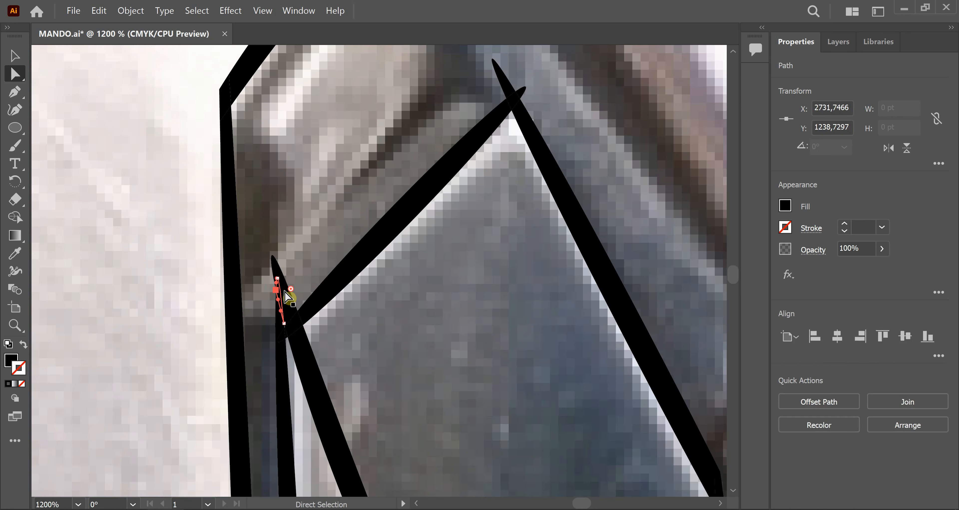
{"action": "key", "text": "Delete"}
{"action": "key", "text": "Delete"}
{"action": "left_click", "coordinate": [280, 305]}
- Delete the crossed stroke ends at the inset's top corner so its two edges meet cleanly
{"action": "scroll", "coordinate": [287, 325], "scroll_direction": "up", "scroll_amount": 4}
{"action": "left_click", "coordinate": [513, 213]}
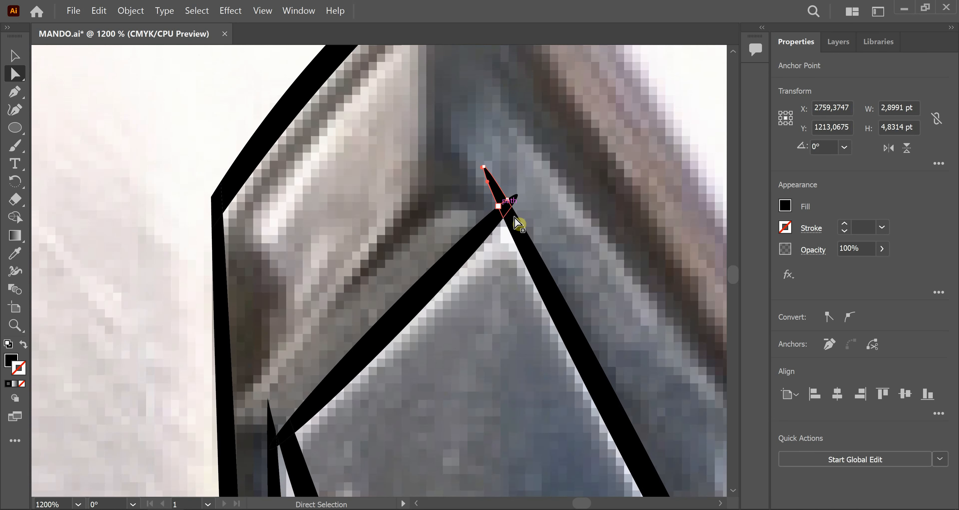
{"action": "key", "text": "Delete"}
- Paint the bevel along the inset's upper-left edge: a long parallel line with a short stroke across each end
{"action": "key", "text": "b"}
{"action": "left_click_drag", "start_coordinate": [260, 431], "coordinate": [223, 433]}
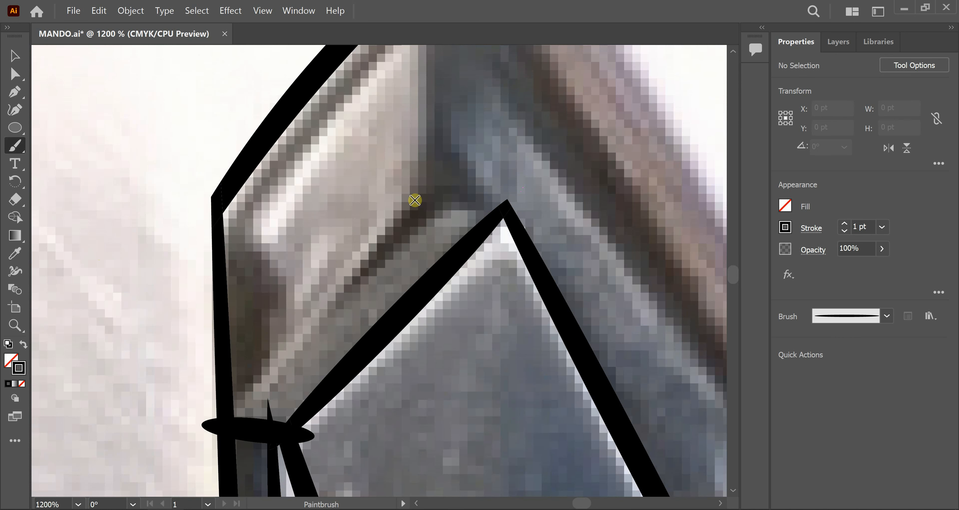
{"action": "mouse_move", "coordinate": [414, 199]}
{"action": "left_mouse_down"}
{"action": "mouse_move", "coordinate": [513, 205]}
{"action": "mouse_move", "coordinate": [417, 196]}
{"action": "left_mouse_up"}
{"action": "left_click_drag", "start_coordinate": [205, 446], "coordinate": [186, 468]}
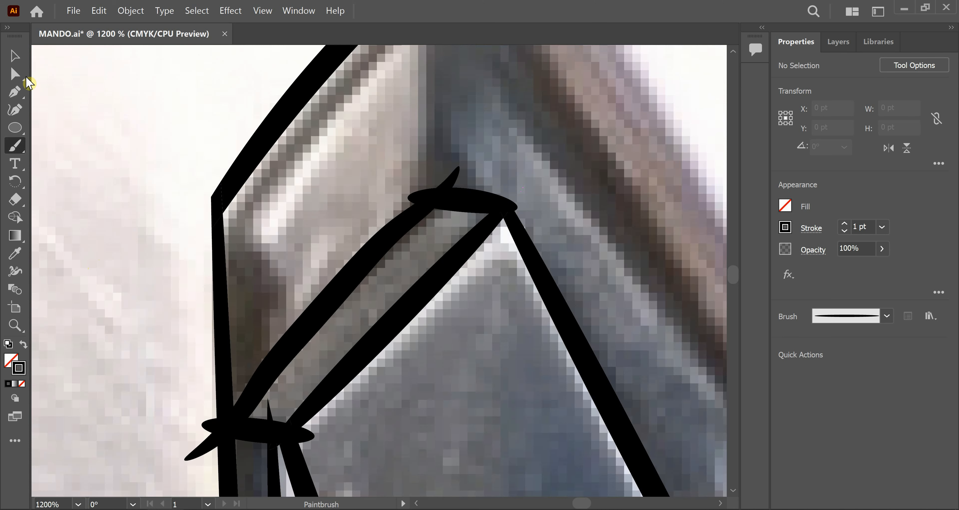
- Expand the appearance of the newly painted bevel strokes together with the surrounding line art
{"action": "left_click", "coordinate": [15, 56]}
{"action": "left_click_drag", "start_coordinate": [101, 107], "coordinate": [589, 495]}
{"action": "left_click", "coordinate": [131, 11]}
{"action": "left_click", "coordinate": [210, 168]}
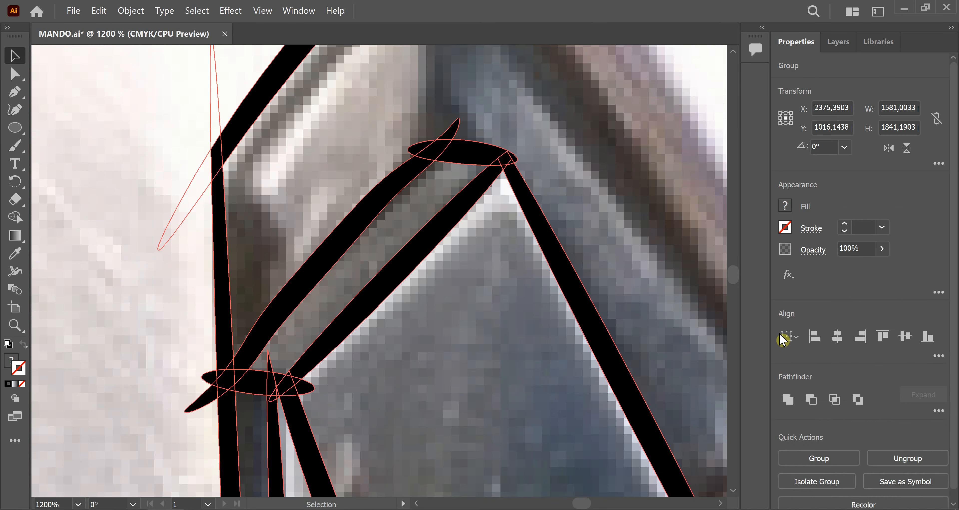
{"action": "left_click", "coordinate": [129, 197]}
- Delete the overhanging stroke ends around the bevel's lower-left end, including the spike beside the inset's left corner
{"action": "left_click", "coordinate": [18, 77]}
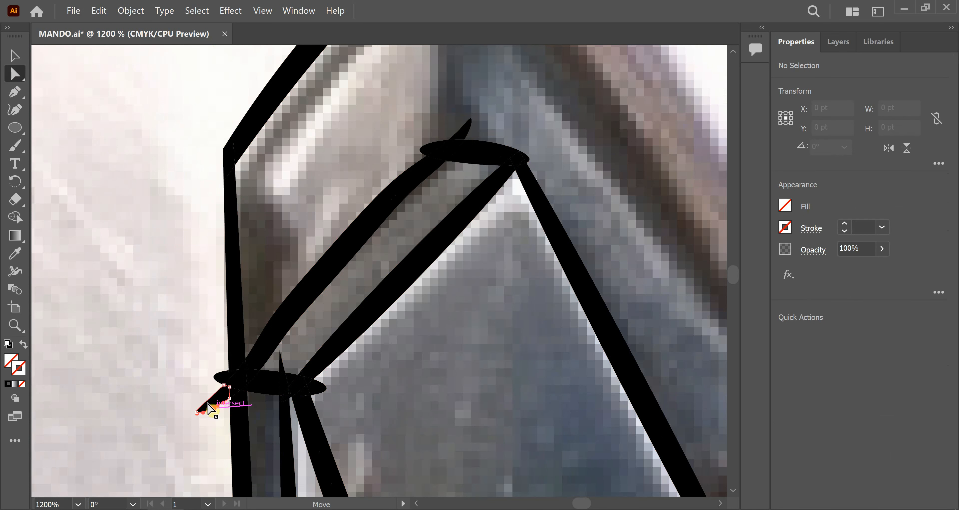
{"action": "left_click", "coordinate": [198, 412]}
{"action": "key", "text": "Delete"}
{"action": "left_click", "coordinate": [214, 377]}
{"action": "key", "text": "Delete"}
{"action": "left_click", "coordinate": [280, 351]}
{"action": "key", "text": "Delete"}
{"action": "left_click", "coordinate": [326, 388]}
{"action": "key", "text": "Delete"}
{"action": "key", "text": "Delete"}
{"action": "left_click", "coordinate": [224, 385]}
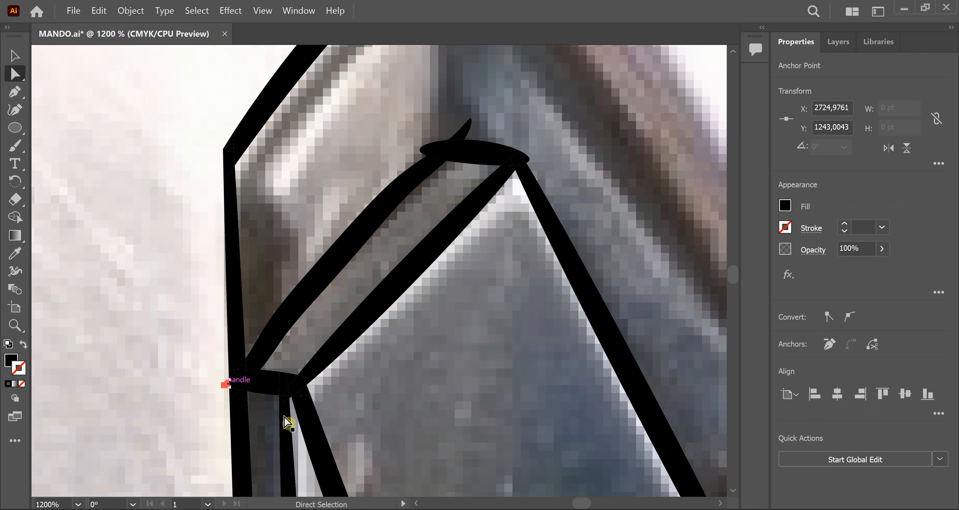
{"action": "key", "text": "Delete"}
{"action": "key", "text": "Delete"}
- Delete the two protruding stroke ends at the bevel's upper-left corner
{"action": "left_click", "coordinate": [471, 119]}
{"action": "key", "text": "Delete"}
{"action": "key", "text": "Delete"}
{"action": "left_click", "coordinate": [421, 150]}
{"action": "key", "text": "Delete"}
{"action": "key", "text": "Delete"}
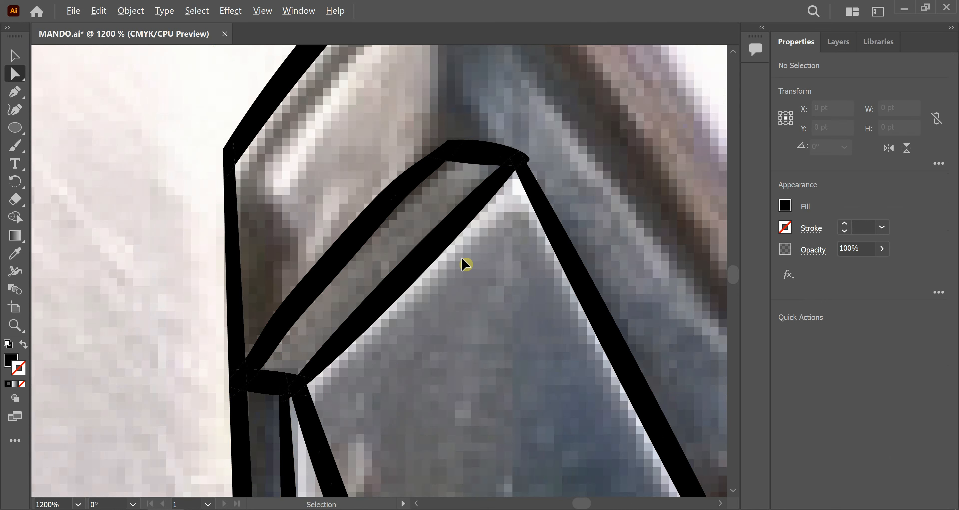
- Check the complete line art with the reference photo on Layer 1 hidden, and show the photo again
{"action": "key", "text": "ctrl+minus"}
{"action": "key", "text": "ctrl+minus"}
{"action": "key", "text": "ctrl+minus"}
{"action": "key", "text": "ctrl+minus"}
{"action": "key", "text": "ctrl+minus"}
{"action": "key", "text": "ctrl+minus"}
{"action": "key", "text": "ctrl+minus"}
{"action": "key", "text": "v"}
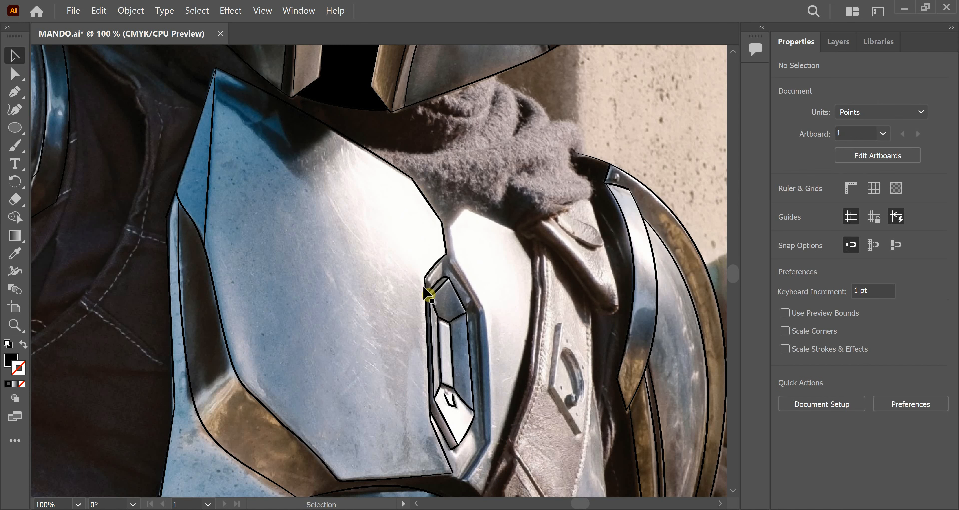
{"action": "left_click_drag", "start_coordinate": [522, 373], "coordinate": [465, 307]}
{"action": "left_click", "coordinate": [840, 45]}
{"action": "left_click", "coordinate": [783, 81]}
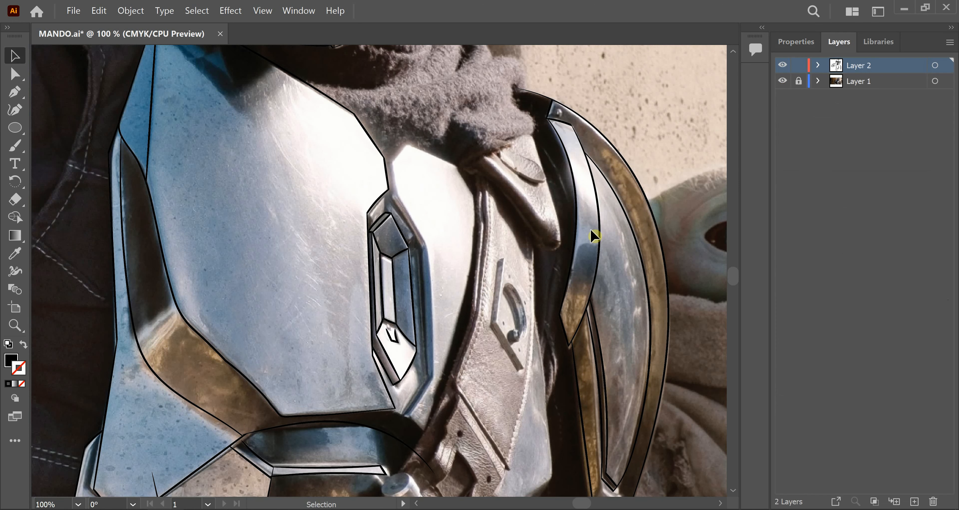
{"action": "scroll", "coordinate": [490, 304], "scroll_direction": "down", "scroll_amount": 1}
{"action": "scroll", "coordinate": [490, 310], "scroll_direction": "down", "scroll_amount": 2}
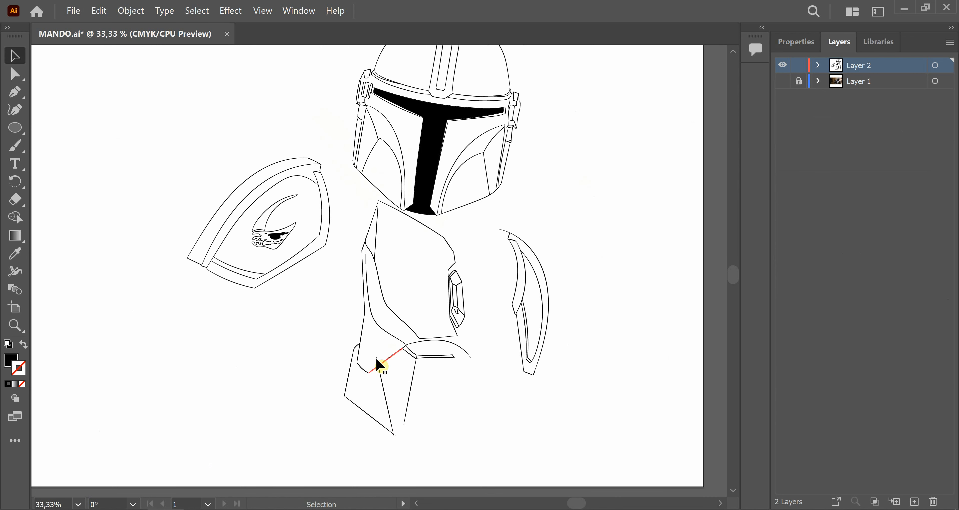
{"action": "key", "text": "a"}
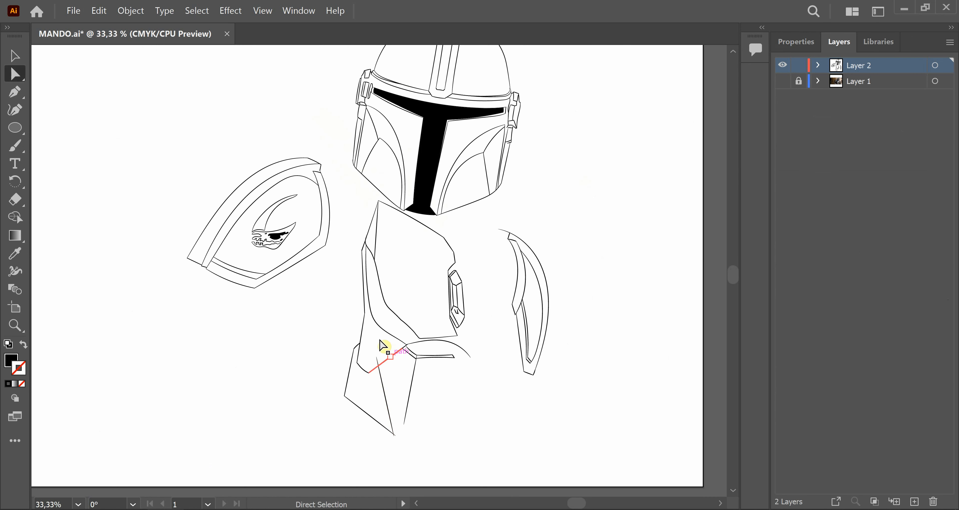
{"action": "left_click", "coordinate": [782, 80]}
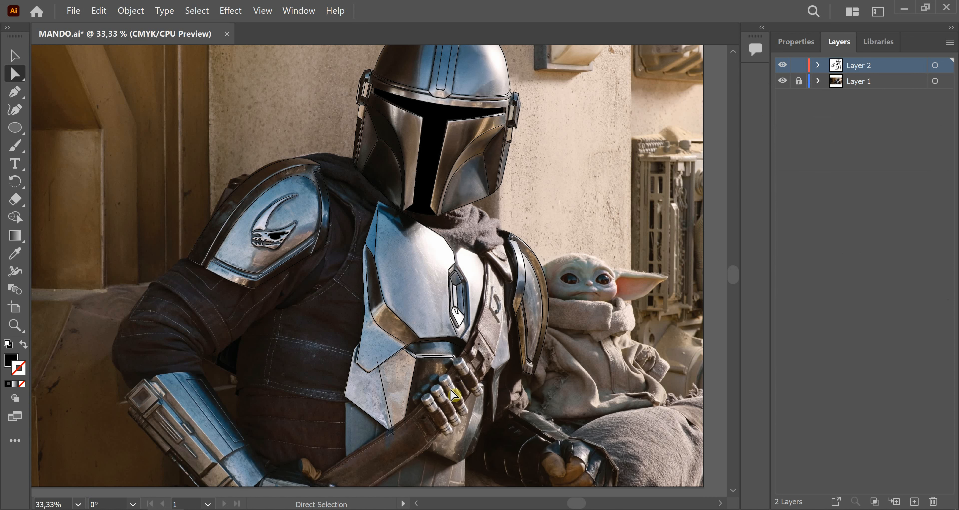
- Paint the second chest plate's short slanted upper-left corner and its long sloping top edge under the scarf
{"action": "scroll", "coordinate": [497, 320], "scroll_direction": "up", "scroll_amount": 4}
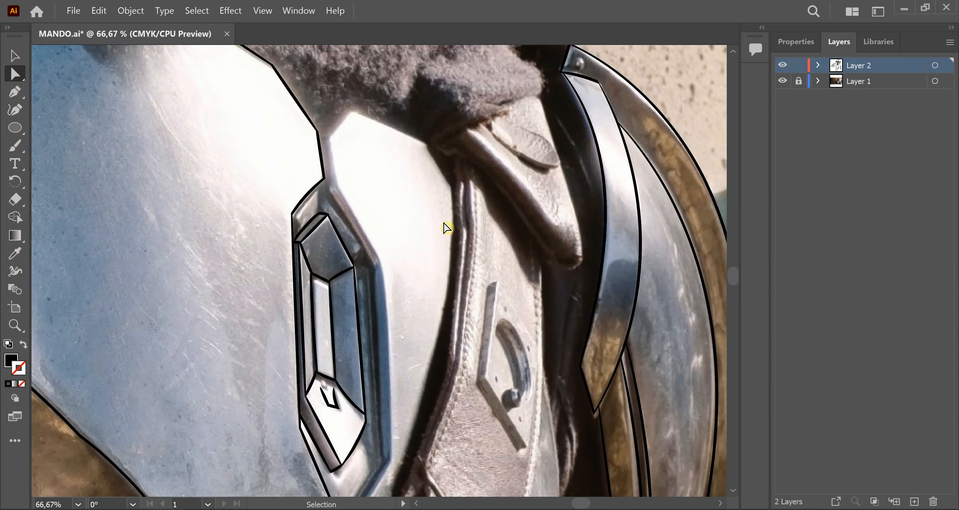
{"action": "mouse_move", "coordinate": [400, 225]}
{"action": "left_mouse_down"}
{"action": "mouse_move", "coordinate": [366, 241]}
{"action": "mouse_move", "coordinate": [310, 243]}
{"action": "left_mouse_up"}
{"action": "scroll", "coordinate": [308, 229], "scroll_direction": "up", "scroll_amount": 1}
{"action": "key", "text": "b"}
{"action": "scroll", "coordinate": [353, 212], "scroll_direction": "up", "scroll_amount": 2}
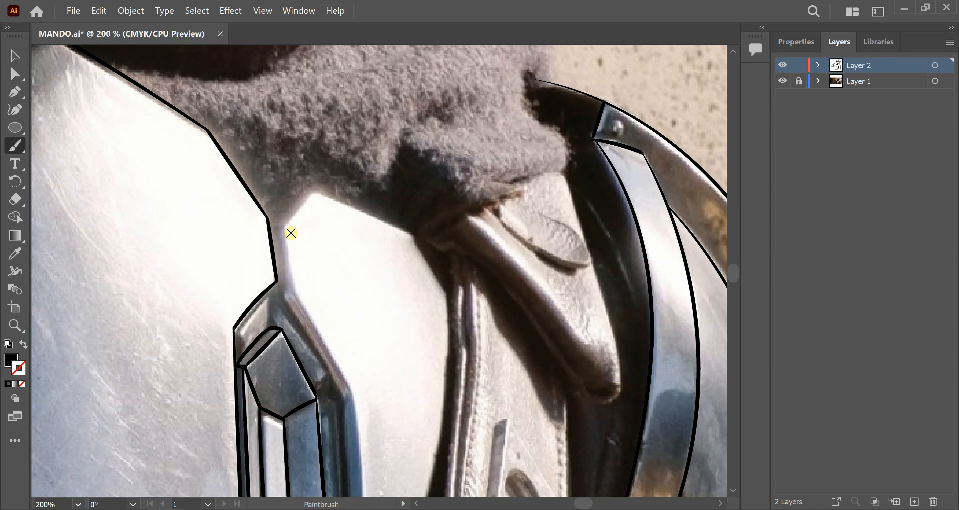
{"action": "left_click_drag", "start_coordinate": [300, 204], "coordinate": [323, 186]}
{"action": "key", "text": "ctrl+z"}
{"action": "left_click_drag", "start_coordinate": [451, 258], "coordinate": [451, 260]}
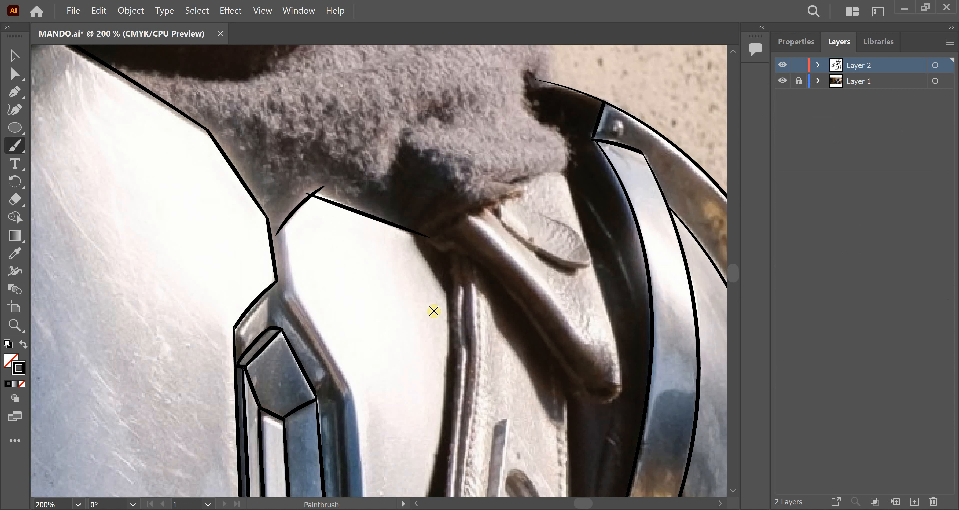
{"action": "key", "text": "ctrl+z"}
{"action": "left_click_drag", "start_coordinate": [305, 193], "coordinate": [462, 252]}
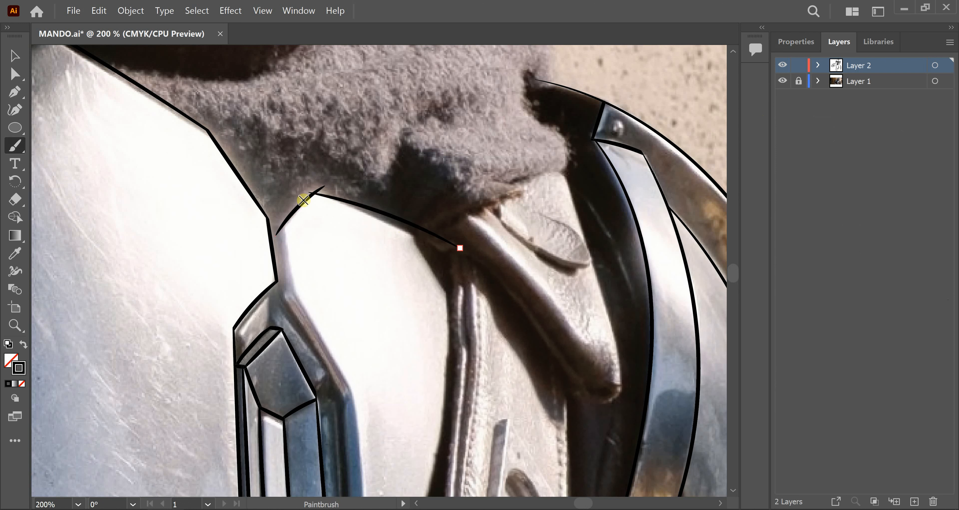
{"action": "key", "text": "ctrl+z"}
{"action": "left_click_drag", "start_coordinate": [415, 233], "coordinate": [515, 285]}
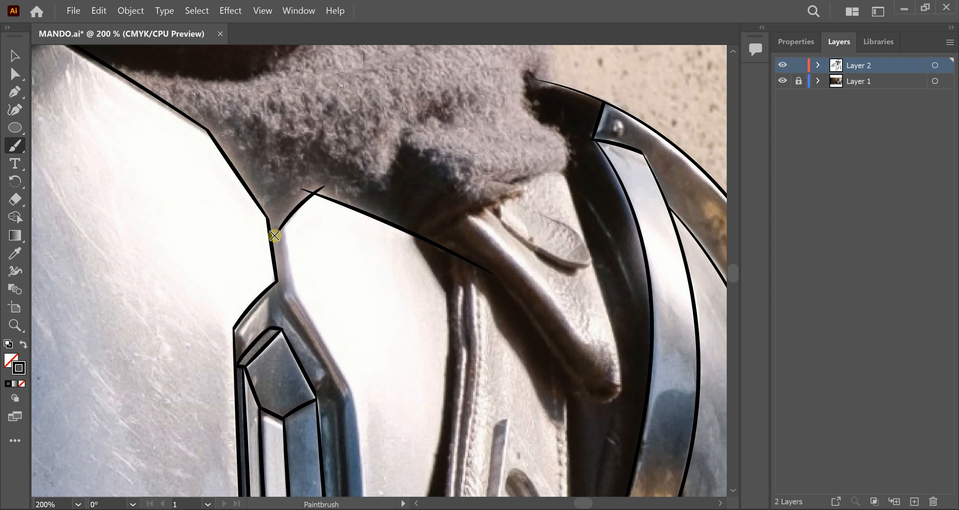
- Trace the second chest plate's short left side and the diagonal edge running down beside the inset
{"action": "left_click_drag", "start_coordinate": [277, 209], "coordinate": [283, 248]}
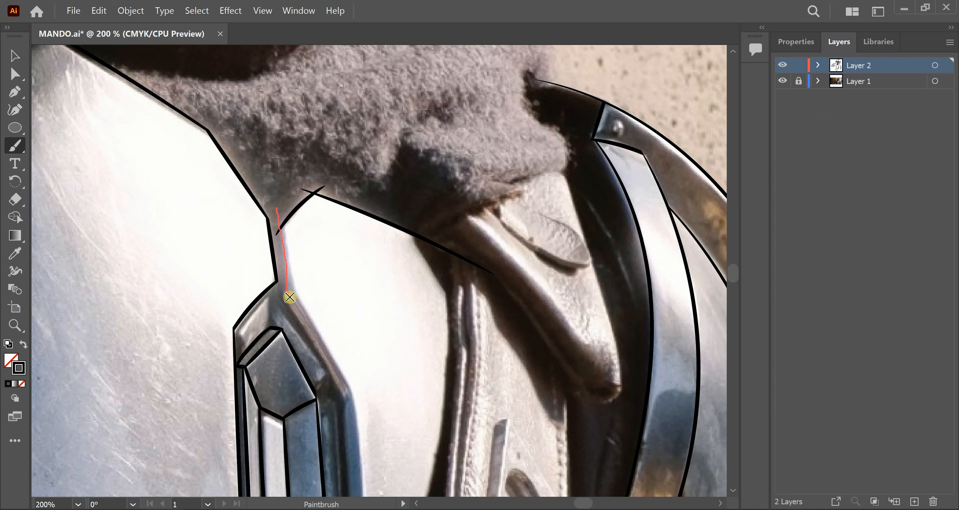
{"action": "left_click_drag", "start_coordinate": [290, 297], "coordinate": [291, 319]}
{"action": "left_click_drag", "start_coordinate": [311, 326], "coordinate": [285, 208]}
{"action": "left_click_drag", "start_coordinate": [257, 180], "coordinate": [275, 201]}
{"action": "left_click_drag", "start_coordinate": [326, 296], "coordinate": [332, 309]}
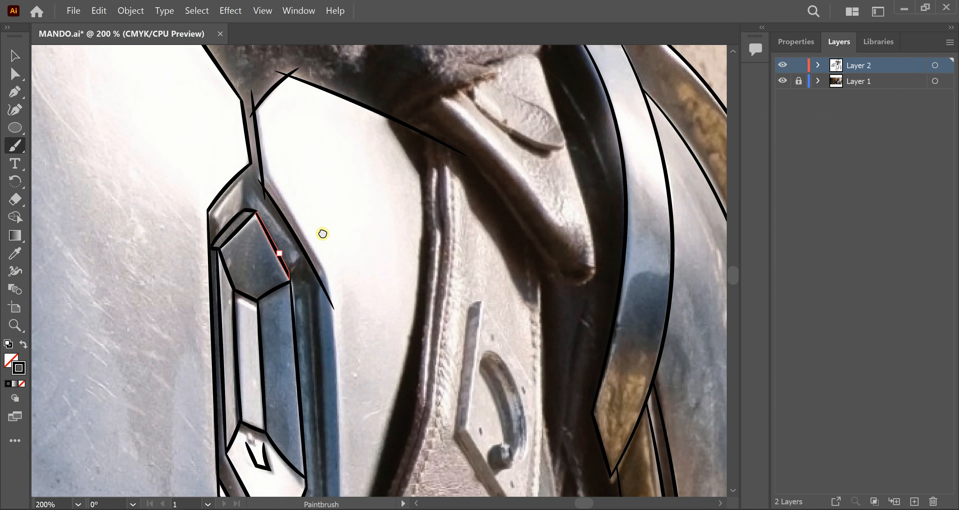
- Trace the right side and lower diagonal of the recess around the inset, plus the plate's curved lower edge
{"action": "left_click_drag", "start_coordinate": [315, 268], "coordinate": [300, 125]}
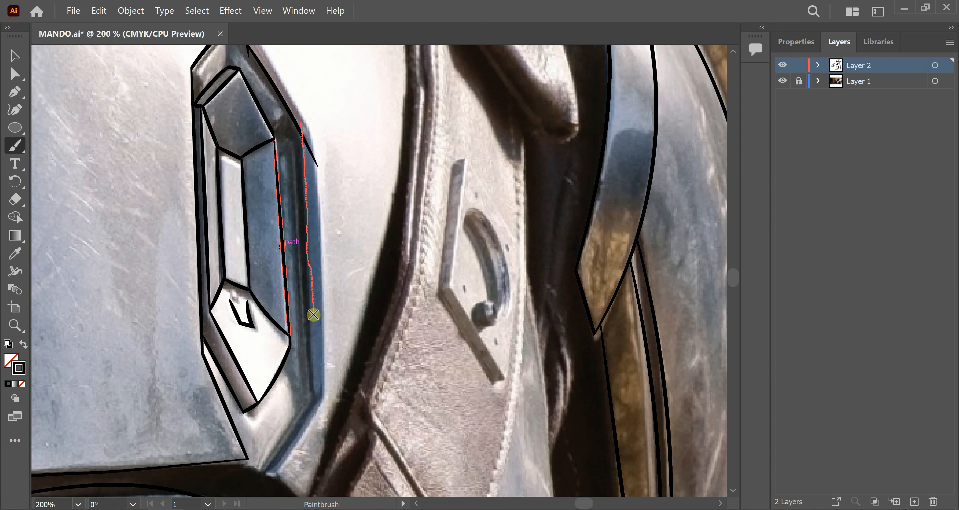
{"action": "left_click_drag", "start_coordinate": [314, 412], "coordinate": [317, 393]}
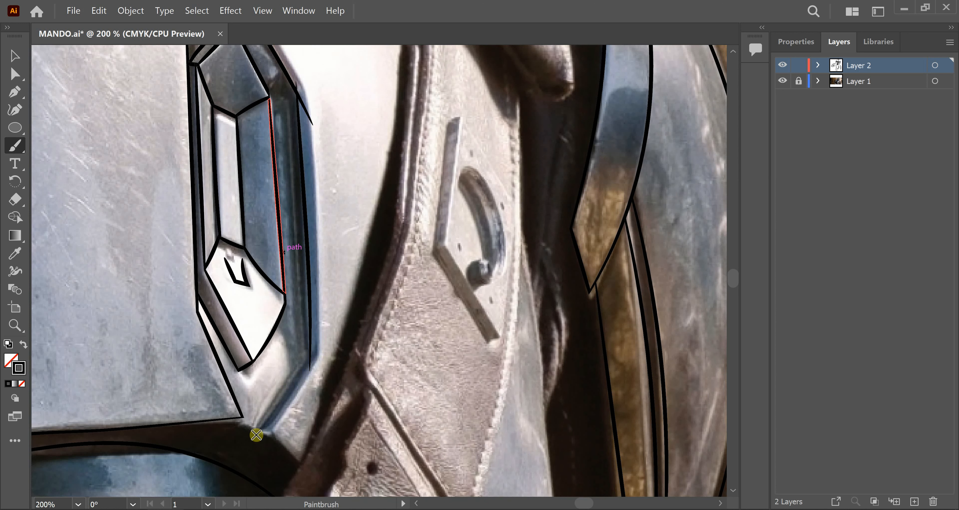
{"action": "mouse_move", "coordinate": [255, 432]}
{"action": "left_mouse_down"}
{"action": "mouse_move", "coordinate": [320, 348]}
{"action": "mouse_move", "coordinate": [255, 432]}
{"action": "left_mouse_up"}
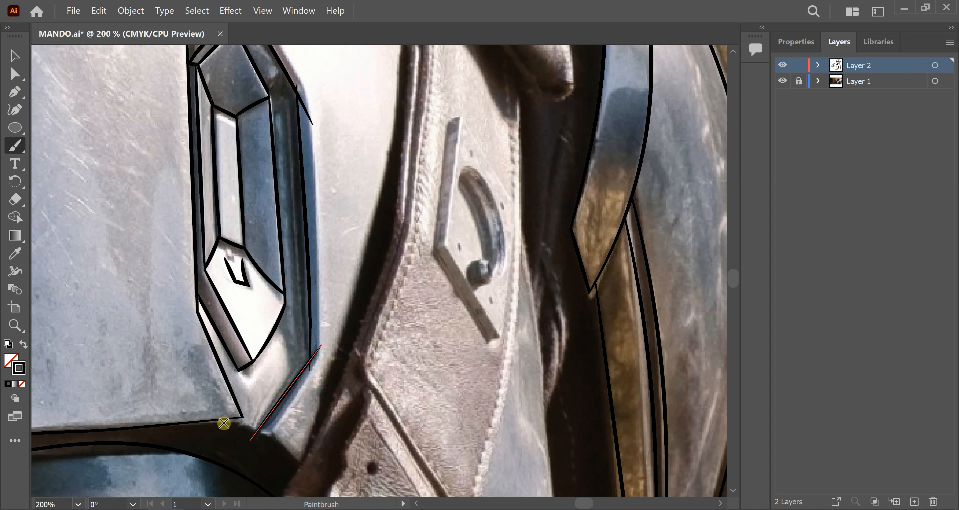
{"action": "mouse_move", "coordinate": [242, 424]}
{"action": "left_mouse_down"}
{"action": "mouse_move", "coordinate": [280, 442]}
{"action": "mouse_move", "coordinate": [329, 488]}
{"action": "left_mouse_up"}
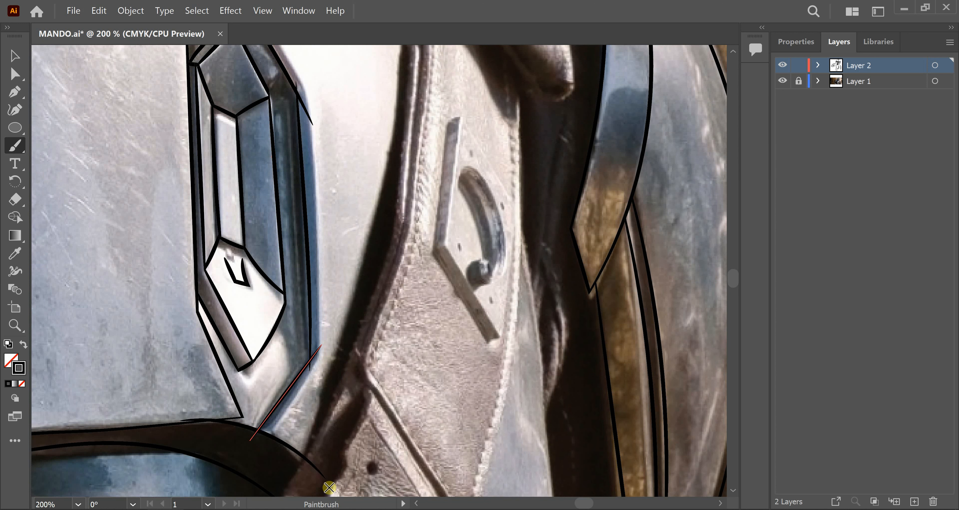
- Outline the narrow pointed armour piece below the leather strap, with its slanted upper edges and long sides
{"action": "scroll", "coordinate": [380, 254], "scroll_direction": "down", "scroll_amount": 5}
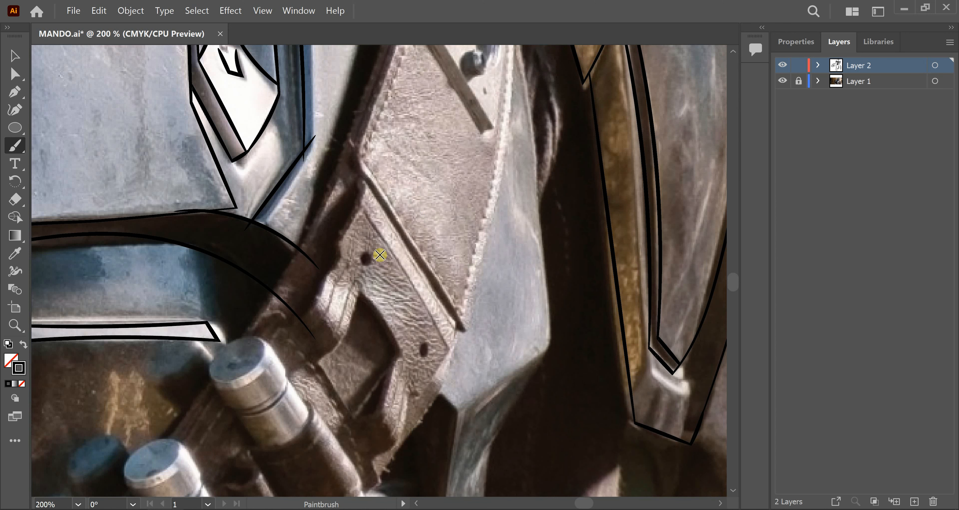
{"action": "left_click_drag", "start_coordinate": [468, 417], "coordinate": [469, 418]}
{"action": "key", "text": "ctrl+z"}
{"action": "left_click_drag", "start_coordinate": [422, 376], "coordinate": [467, 426]}
{"action": "left_click_drag", "start_coordinate": [470, 435], "coordinate": [445, 164]}
{"action": "left_click_drag", "start_coordinate": [433, 123], "coordinate": [424, 186]}
{"action": "key", "text": "ctrl+z"}
{"action": "mouse_move", "coordinate": [423, 334]}
{"action": "left_mouse_down"}
{"action": "mouse_move", "coordinate": [426, 468]}
{"action": "mouse_move", "coordinate": [456, 217]}
{"action": "left_mouse_up"}
{"action": "left_click_drag", "start_coordinate": [464, 144], "coordinate": [465, 146]}
{"action": "mouse_move", "coordinate": [456, 188]}
{"action": "left_mouse_down"}
{"action": "mouse_move", "coordinate": [528, 61]}
{"action": "mouse_move", "coordinate": [528, 71]}
{"action": "left_mouse_up"}
- Trace the long outer right edge of the chest plate from beside the strap's buckle down to the pointed piece
{"action": "scroll", "coordinate": [530, 256], "scroll_direction": "up", "scroll_amount": 5}
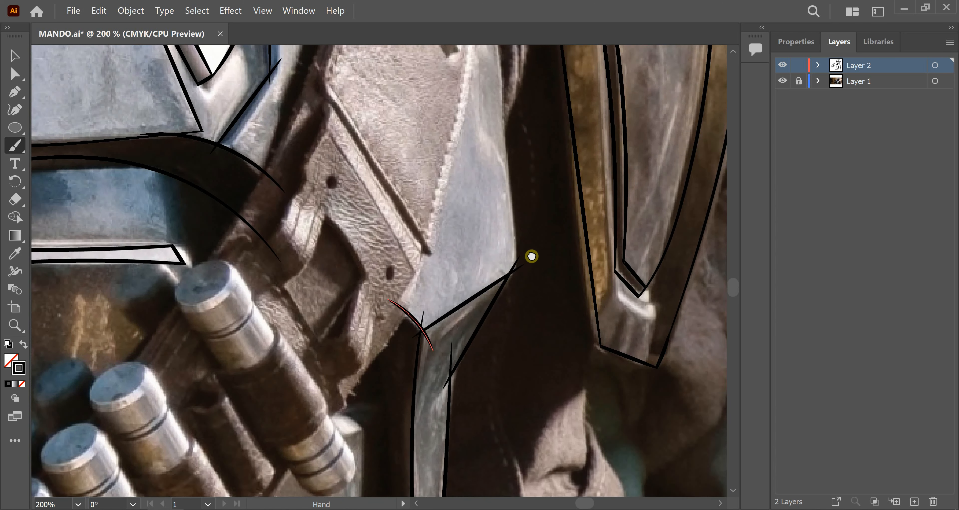
{"action": "scroll", "coordinate": [491, 252], "scroll_direction": "up", "scroll_amount": 2}
{"action": "scroll", "coordinate": [491, 252], "scroll_direction": "right", "scroll_amount": 2}
{"action": "scroll", "coordinate": [490, 252], "scroll_direction": "down", "scroll_amount": 2}
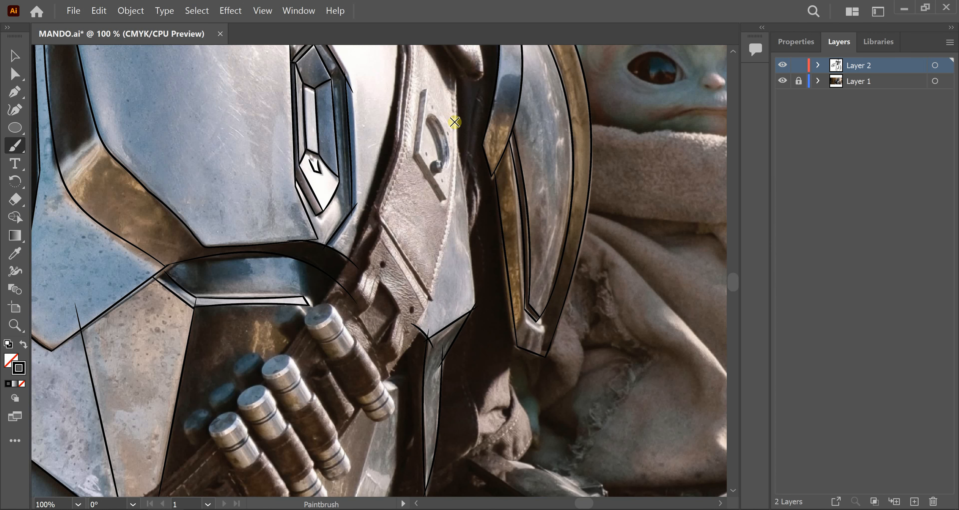
{"action": "left_click_drag", "start_coordinate": [472, 308], "coordinate": [472, 309]}
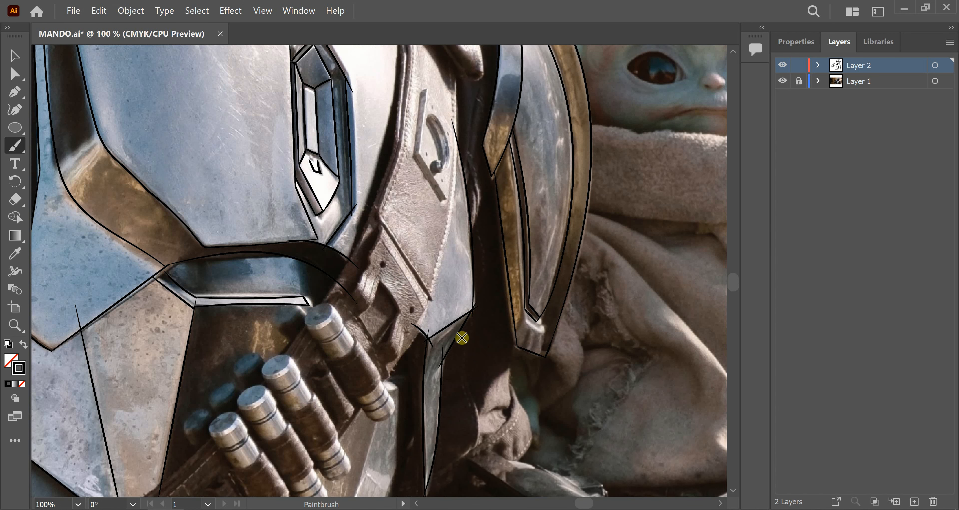
{"action": "left_click_drag", "start_coordinate": [452, 92], "coordinate": [410, 198]}
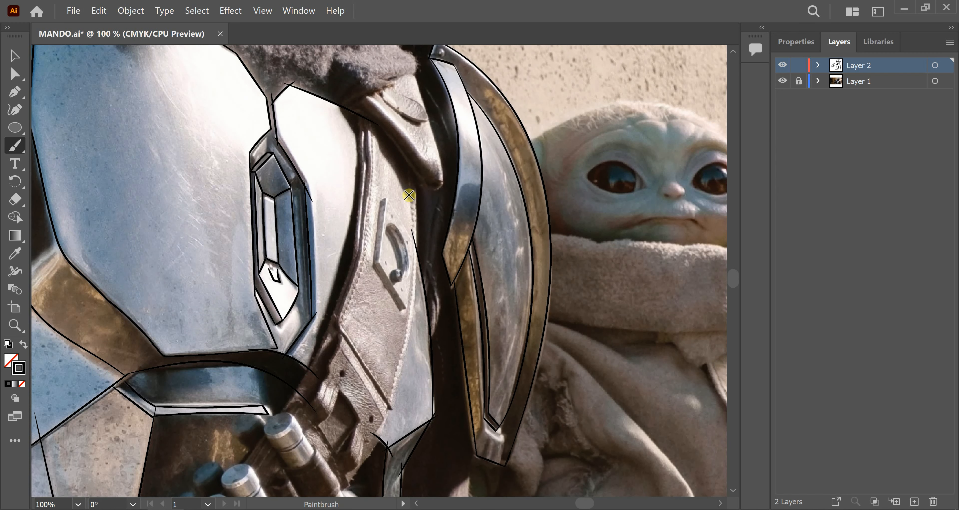
- Paint a nearly closed loop around the small rivet at the top of the right-hand shoulder plate
{"action": "scroll", "coordinate": [414, 208], "scroll_direction": "down", "scroll_amount": 1}
{"action": "scroll", "coordinate": [455, 88], "scroll_direction": "up", "scroll_amount": 12}
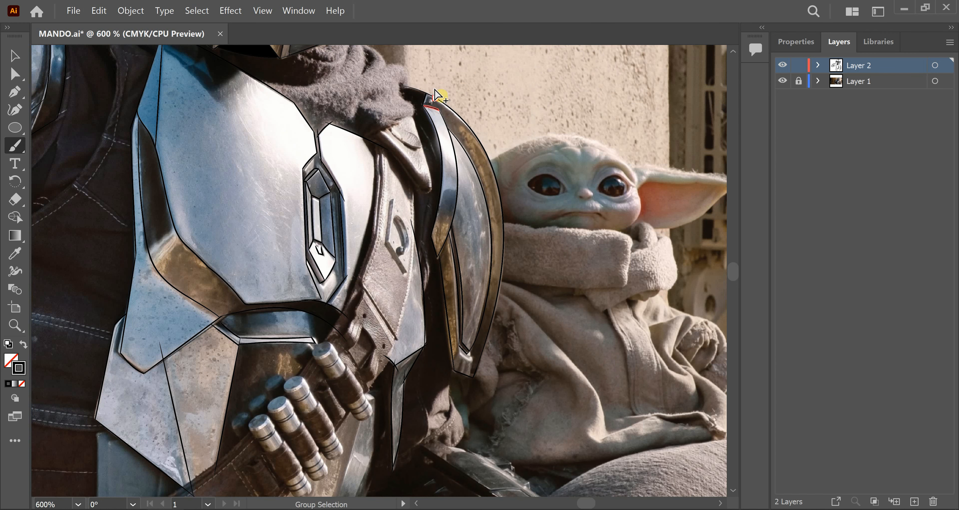
{"action": "scroll", "coordinate": [351, 175], "scroll_direction": "down", "scroll_amount": 3}
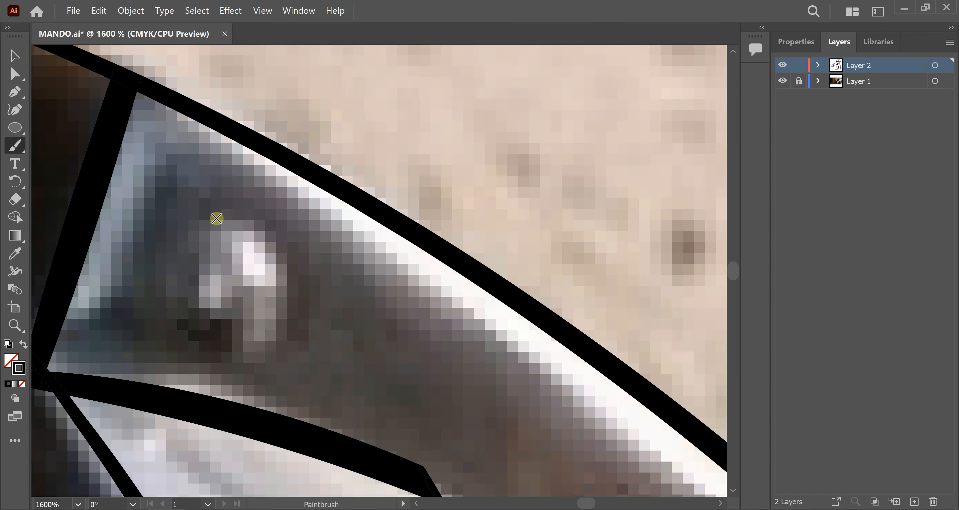
{"action": "mouse_move", "coordinate": [234, 214]}
{"action": "left_mouse_down"}
{"action": "mouse_move", "coordinate": [274, 332]}
{"action": "mouse_move", "coordinate": [272, 235]}
{"action": "left_mouse_up"}
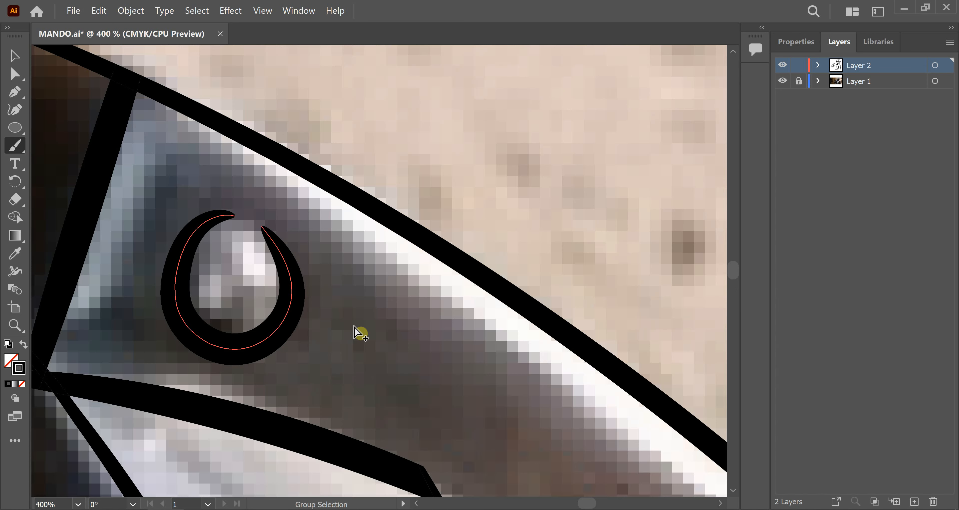
- Hide the reference photo on Layer 1 to show only the line art
{"action": "scroll", "coordinate": [360, 331], "scroll_direction": "down", "scroll_amount": 9}
{"action": "left_click_drag", "start_coordinate": [332, 376], "coordinate": [343, 320]}
{"action": "key", "text": "v"}
{"action": "scroll", "coordinate": [302, 263], "scroll_direction": "right", "scroll_amount": 1}
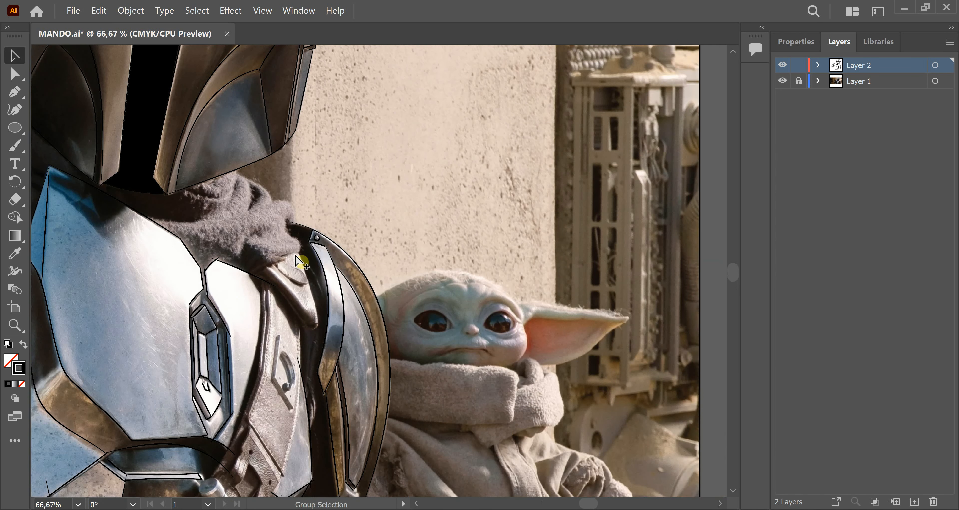
{"action": "left_click", "coordinate": [782, 81]}
{"action": "left_click_drag", "start_coordinate": [399, 377], "coordinate": [438, 238]}
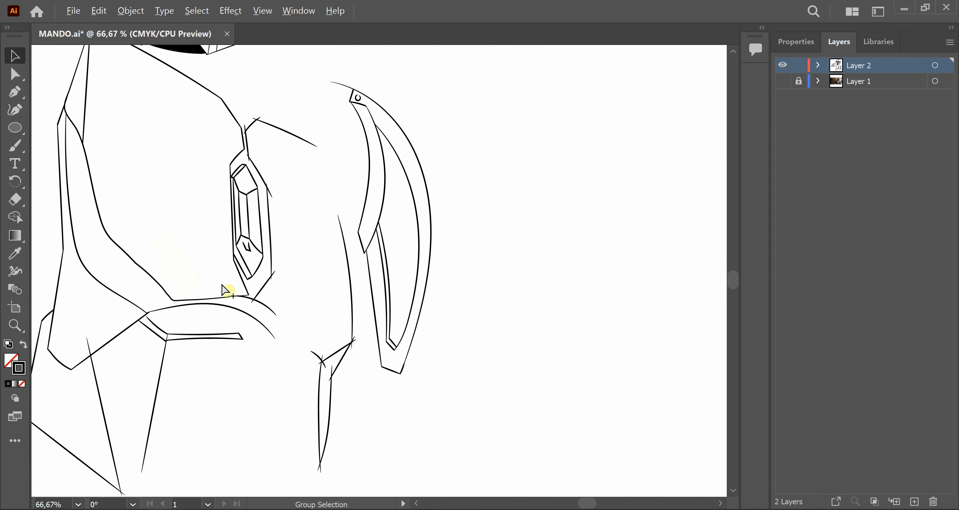
- Select all the chest and shoulder line art and expand its appearance
{"action": "scroll", "coordinate": [224, 286], "scroll_direction": "down", "scroll_amount": 1}
{"action": "left_click_drag", "start_coordinate": [229, 223], "coordinate": [272, 198]}
{"action": "left_click_drag", "start_coordinate": [109, 84], "coordinate": [613, 468]}
{"action": "left_click", "coordinate": [131, 10]}
{"action": "left_click", "coordinate": [201, 160]}
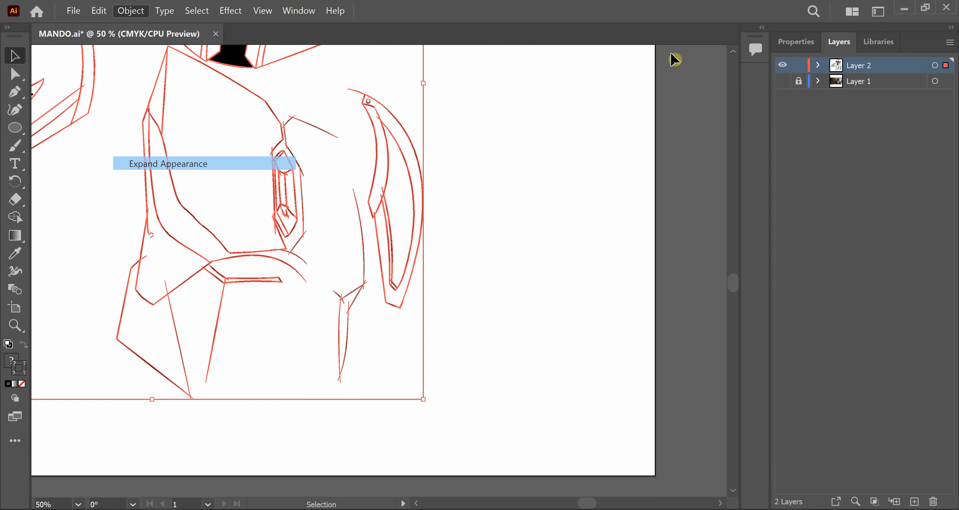
- Split the expanded chest and shoulder line art at its overlaps with the Pathfinder Divide operation
{"action": "left_click", "coordinate": [796, 41]}
{"action": "left_click", "coordinate": [938, 411]}
{"action": "left_click", "coordinate": [796, 492]}
{"action": "left_click", "coordinate": [15, 74]}
{"action": "left_click", "coordinate": [479, 165]}
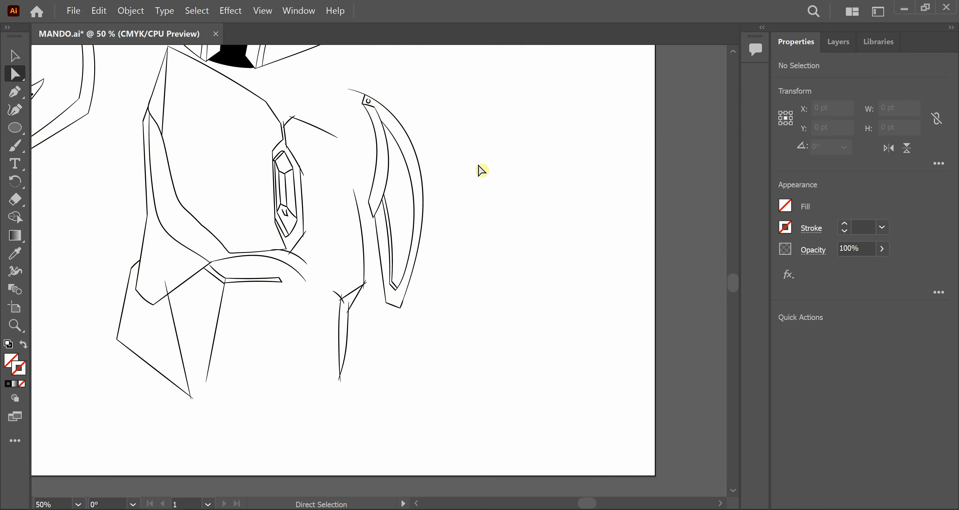
- Trim the overshooting stroke ends at the narrow pointed piece's lower tip and its upper inner corners
{"action": "scroll", "coordinate": [331, 374], "scroll_direction": "up", "scroll_amount": 2}
{"action": "left_click_drag", "start_coordinate": [331, 374], "coordinate": [400, 415]}
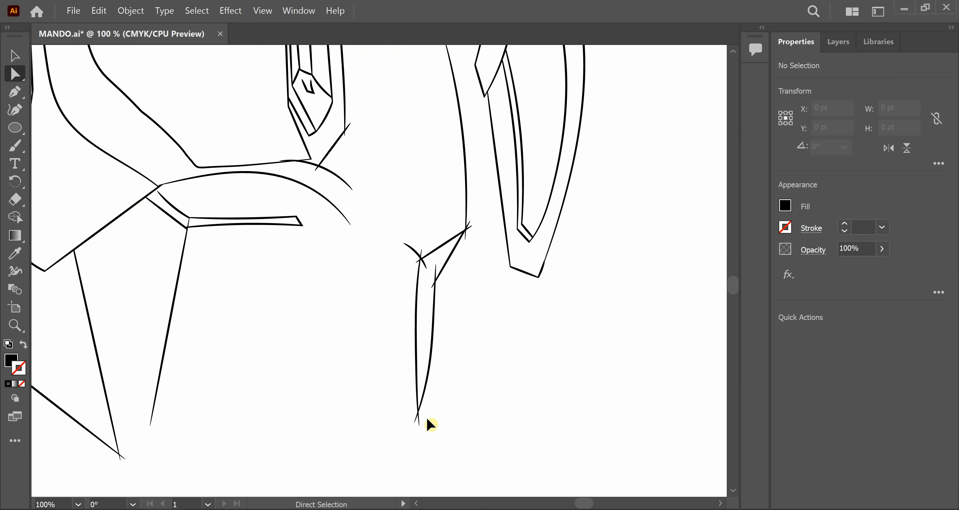
{"action": "scroll", "coordinate": [424, 418], "scroll_direction": "up", "scroll_amount": 2}
{"action": "scroll", "coordinate": [417, 357], "scroll_direction": "up", "scroll_amount": 5}
{"action": "left_click", "coordinate": [434, 315]}
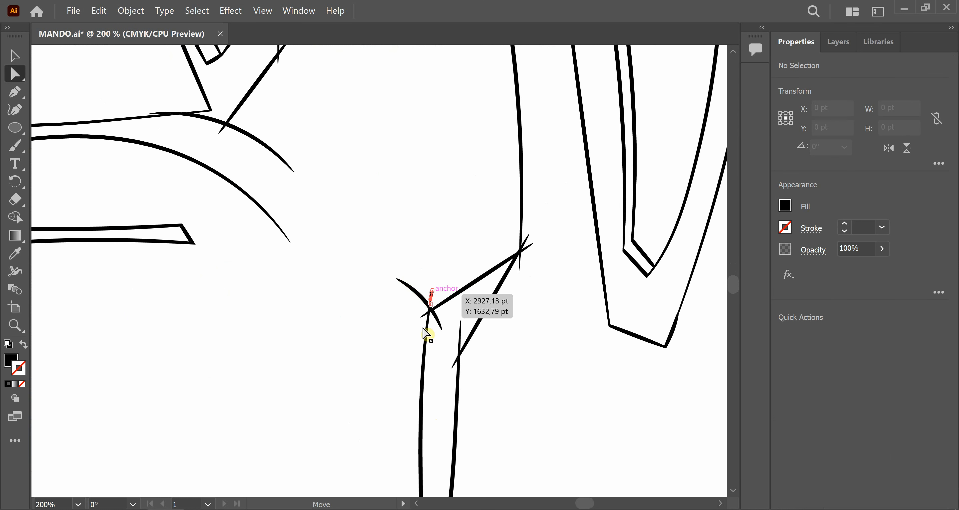
{"action": "key", "text": "Delete"}
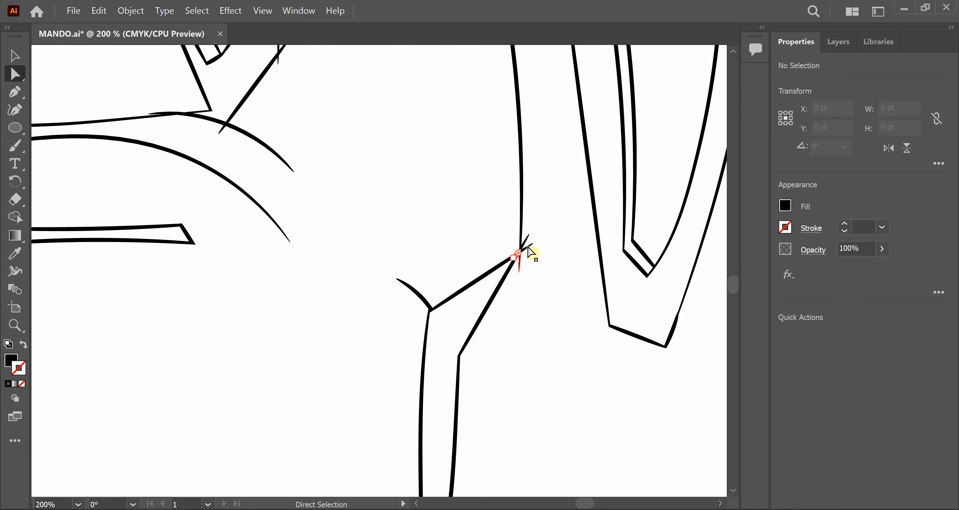
- Delete the overshooting ends and leftover slivers where the chest plate's long right edge meets the pointed piece
{"action": "left_click", "coordinate": [519, 253]}
{"action": "scroll", "coordinate": [542, 268], "scroll_direction": "up", "scroll_amount": 4}
{"action": "left_click", "coordinate": [452, 247]}
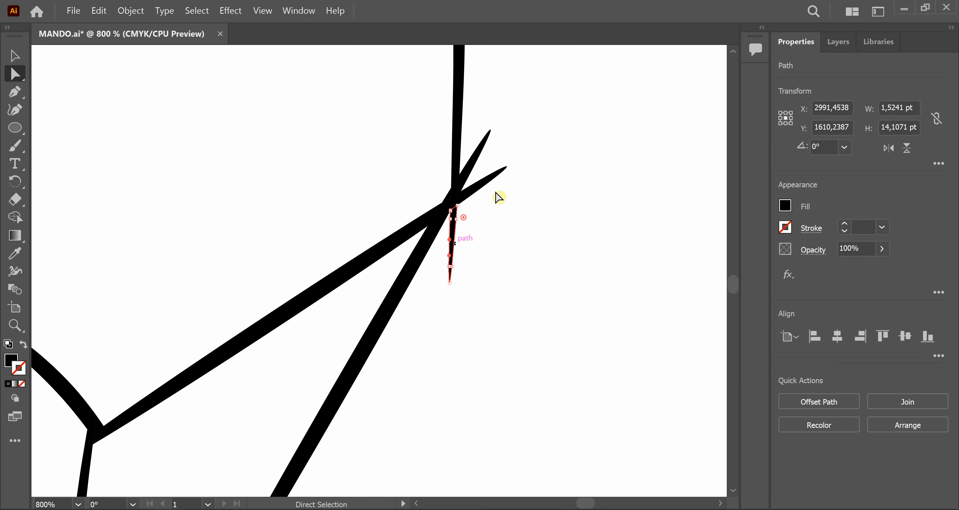
{"action": "key", "text": "Delete"}
{"action": "left_click", "coordinate": [487, 178]}
{"action": "key", "text": "Delete"}
{"action": "left_click", "coordinate": [481, 149]}
{"action": "key", "text": "Delete"}
{"action": "scroll", "coordinate": [462, 197], "scroll_direction": "up", "scroll_amount": 4}
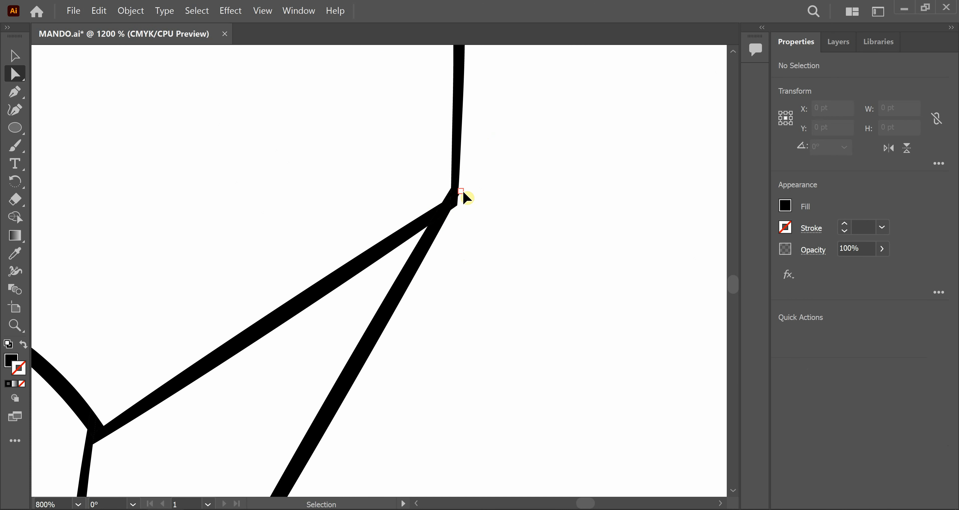
{"action": "key", "text": "ctrl+z"}
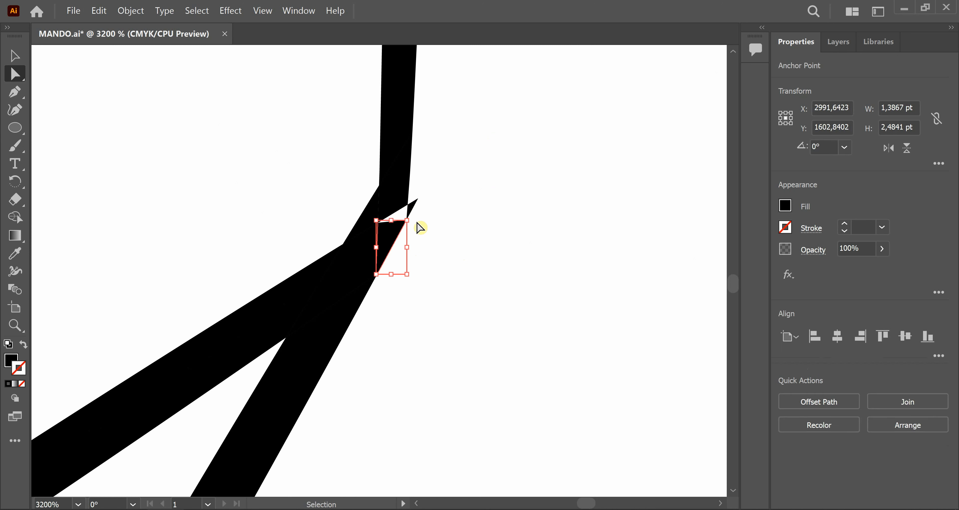
{"action": "left_click", "coordinate": [419, 209]}
{"action": "scroll", "coordinate": [424, 223], "scroll_direction": "down", "scroll_amount": 4}
{"action": "scroll", "coordinate": [422, 219], "scroll_direction": "down", "scroll_amount": 4}
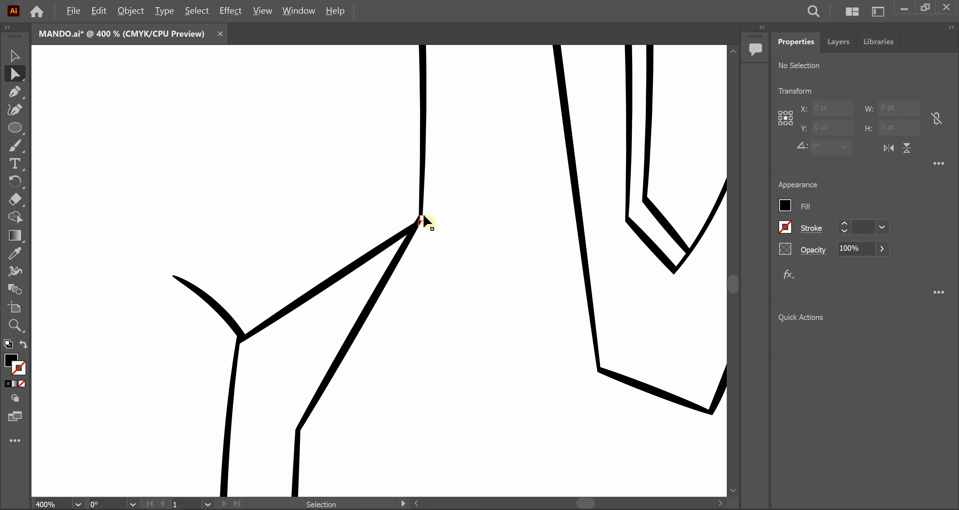
- Delete the curved tail that extends to the right past the lower corner of the inset's frame
{"action": "left_click_drag", "start_coordinate": [291, 169], "coordinate": [499, 386]}
{"action": "left_click", "coordinate": [373, 326]}
{"action": "key", "text": "Delete"}
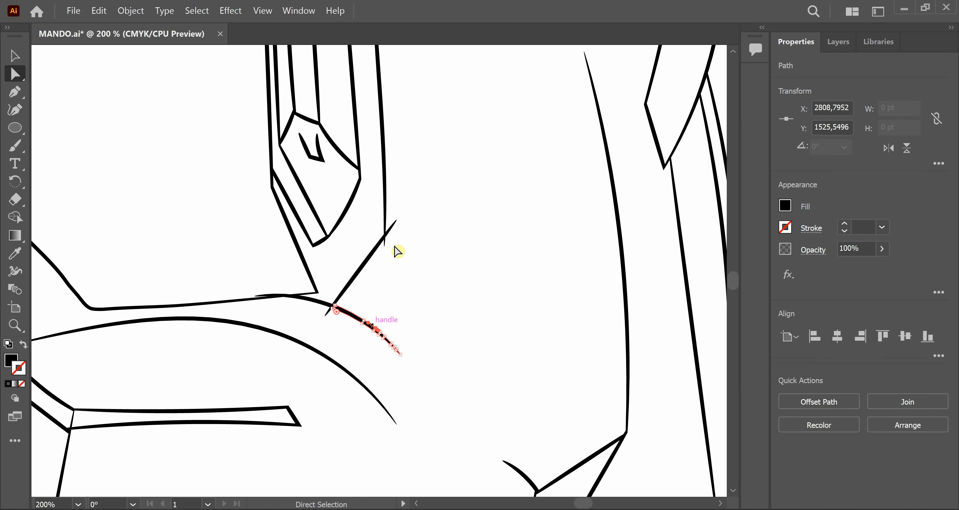
{"action": "key", "text": "Delete"}
{"action": "left_click", "coordinate": [385, 237]}
{"action": "key", "text": "Delete"}
{"action": "key", "text": "ctrl+plus"}
{"action": "scroll", "coordinate": [328, 279], "scroll_direction": "up", "scroll_amount": 4}
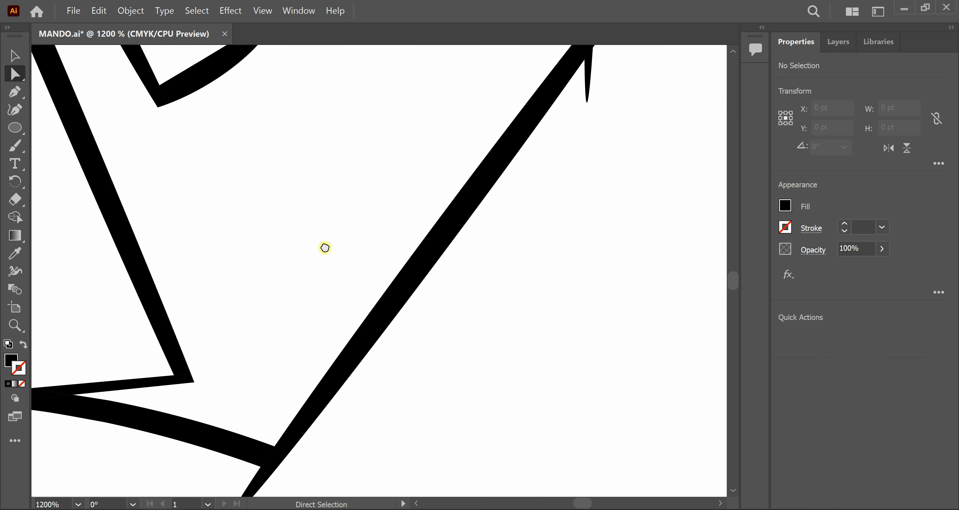
- Trim the curve's left overhang and the diagonal stub at the lower corner of the inset's frame
{"action": "left_click_drag", "start_coordinate": [323, 246], "coordinate": [542, 139]}
{"action": "left_click", "coordinate": [108, 286]}
{"action": "key", "text": "Delete"}
{"action": "key", "text": "Delete"}
{"action": "left_click", "coordinate": [459, 384]}
{"action": "key", "text": "Delete"}
- Delete the crossing stroke ends at the lower right corner of the inset's frame
{"action": "key", "text": "ctrl+minus"}
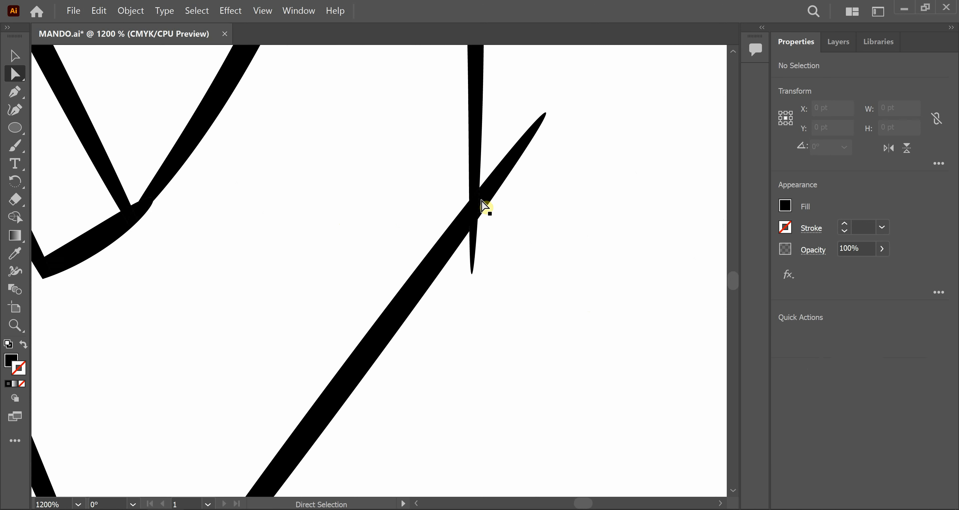
{"action": "left_click", "coordinate": [488, 207]}
{"action": "key", "text": "Delete"}
{"action": "key", "text": "ctrl+minus"}
{"action": "key", "text": "ctrl+minus"}
{"action": "key", "text": "ctrl+minus"}
- Trim the overlapping stroke ends at the upper right corner of the inset's frame
{"action": "left_click_drag", "start_coordinate": [495, 127], "coordinate": [409, 368]}
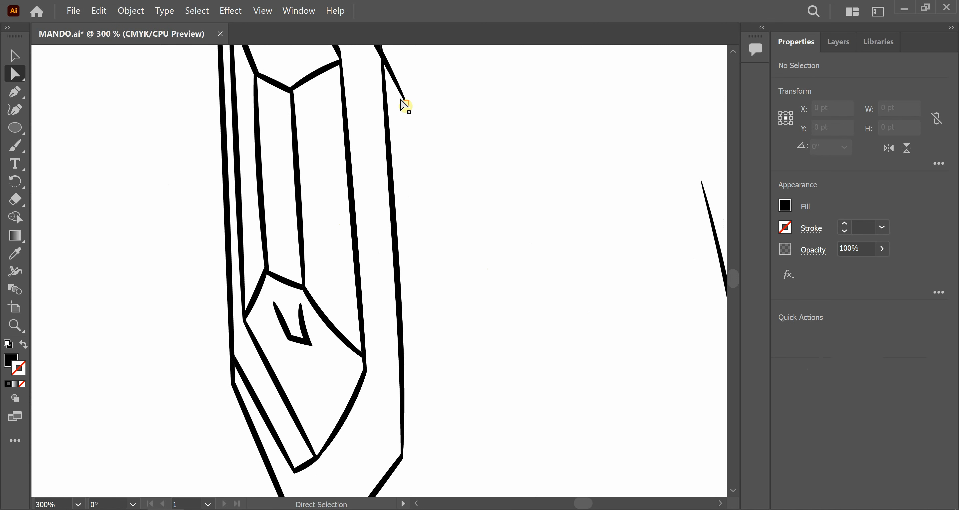
{"action": "left_click_drag", "start_coordinate": [402, 96], "coordinate": [402, 322]}
{"action": "scroll", "coordinate": [402, 312], "scroll_direction": "up", "scroll_amount": 2}
{"action": "left_click", "coordinate": [394, 316]}
{"action": "key", "text": "Delete"}
{"action": "left_click", "coordinate": [360, 228]}
{"action": "key", "text": "Delete"}
{"action": "key", "text": "Delete"}
- Remove the overhanging ends where the short edge above the inset joins the frame's slanted upper right side
{"action": "left_click_drag", "start_coordinate": [327, 112], "coordinate": [393, 402]}
{"action": "left_click", "coordinate": [266, 317]}
{"action": "key", "text": "Delete"}
{"action": "key", "text": "ctrl+z"}
{"action": "left_click", "coordinate": [238, 249]}
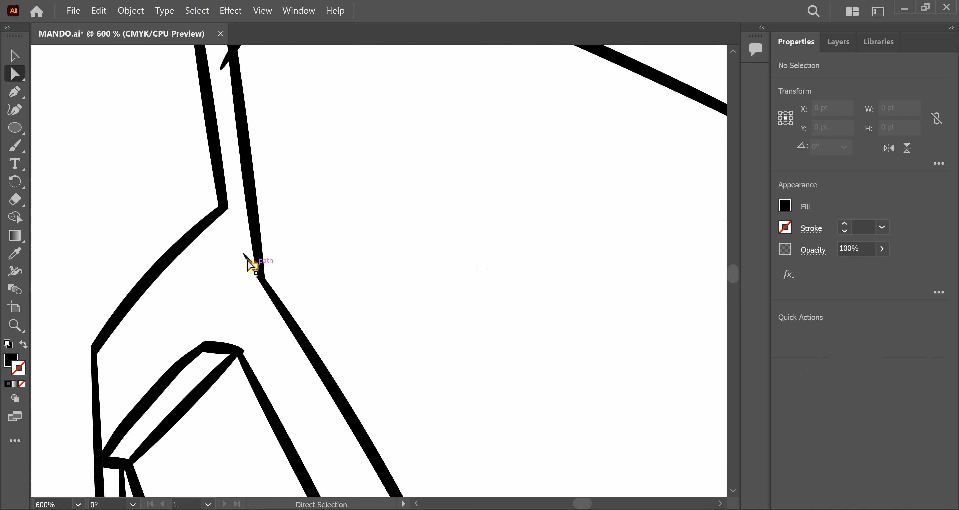
{"action": "left_click", "coordinate": [255, 266]}
{"action": "key", "text": "Delete"}
{"action": "key", "text": "ctrl+z"}
{"action": "left_click", "coordinate": [234, 257]}
{"action": "left_click", "coordinate": [243, 253]}
{"action": "key", "text": "Delete"}
{"action": "key", "text": "Delete"}
- Trim the overshooting ends at both corners of the short curved edge above the inset
{"action": "left_click_drag", "start_coordinate": [222, 71], "coordinate": [240, 313]}
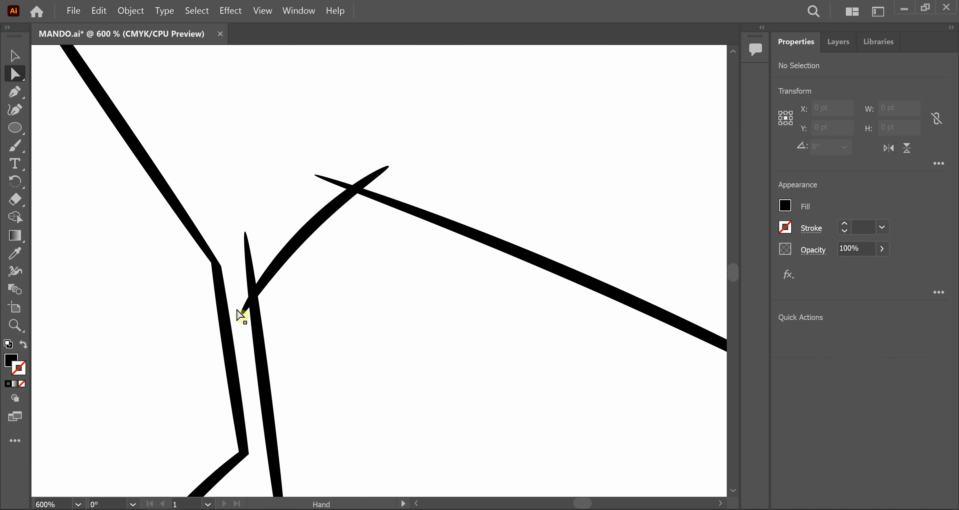
{"action": "left_click", "coordinate": [239, 310]}
{"action": "key", "text": "Delete"}
{"action": "key", "text": "Delete"}
{"action": "left_click", "coordinate": [242, 231]}
{"action": "key", "text": "Delete"}
{"action": "key", "text": "Delete"}
{"action": "left_click", "coordinate": [319, 174]}
{"action": "key", "text": "Delete"}
{"action": "key", "text": "Delete"}
{"action": "key", "text": "Delete"}
{"action": "key", "text": "Delete"}
{"action": "scroll", "coordinate": [406, 223], "scroll_direction": "down", "scroll_amount": 7}
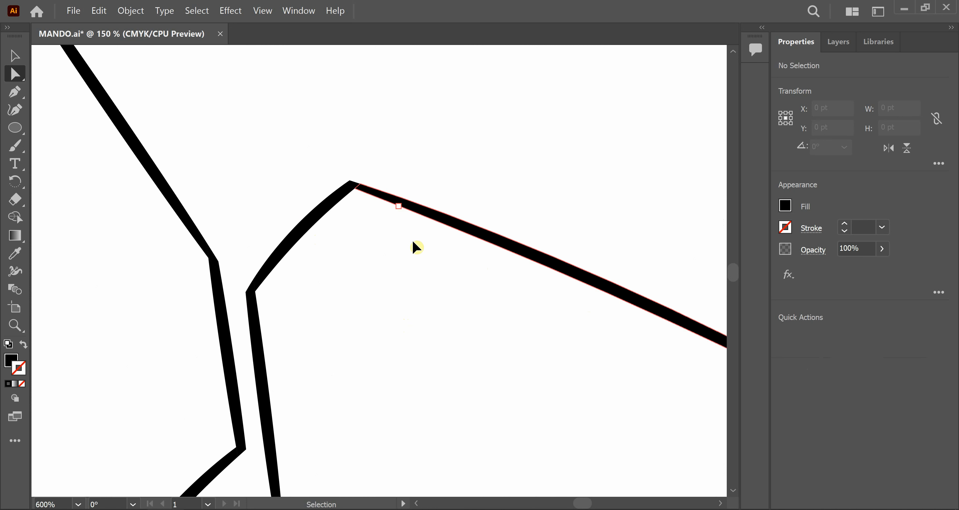
- Save the document and show the reference photo on Layer 1 again
{"action": "scroll", "coordinate": [439, 235], "scroll_direction": "down", "scroll_amount": 2}
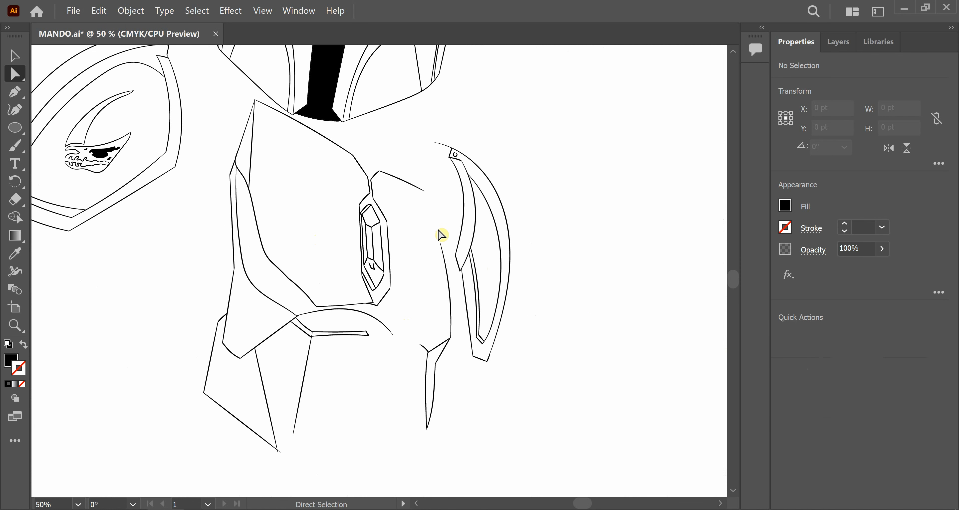
{"action": "scroll", "coordinate": [471, 264], "scroll_direction": "down", "scroll_amount": 1}
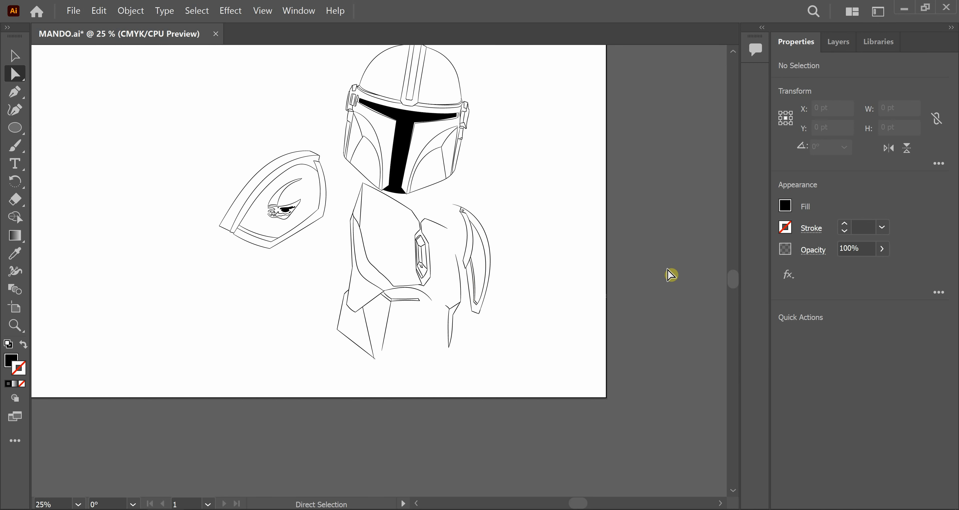
{"action": "key", "text": "ctrl+s"}
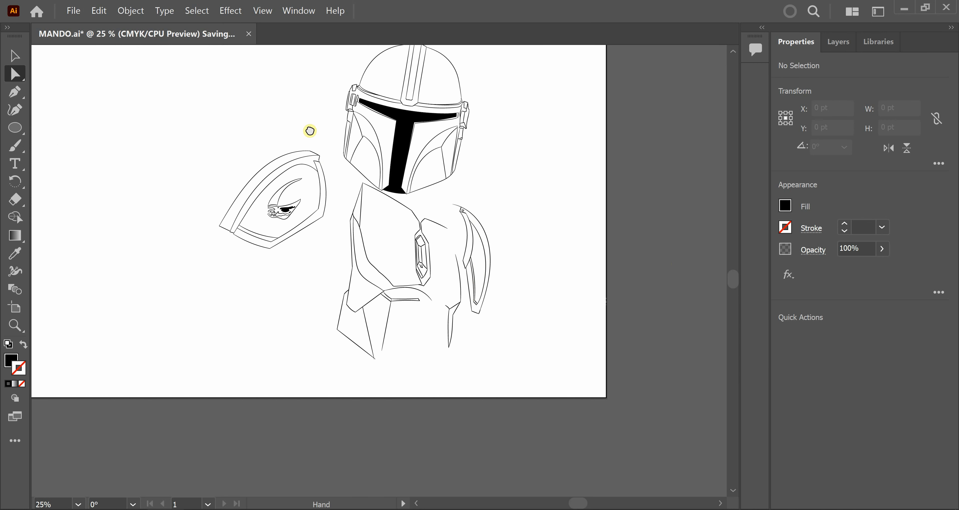
{"action": "scroll", "coordinate": [667, 197], "scroll_direction": "up", "scroll_amount": 2}
{"action": "left_click", "coordinate": [838, 41]}
{"action": "left_click", "coordinate": [783, 80]}
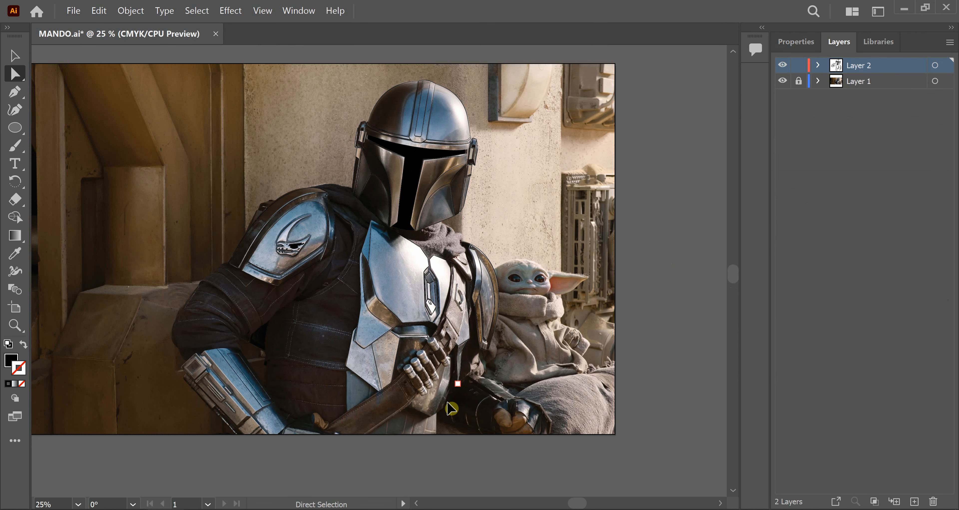
- Trace the two bottom edges of the lower abdominal plate with the Paintbrush so they cross at its lowest point
{"action": "scroll", "coordinate": [451, 408], "scroll_direction": "up", "scroll_amount": 2}
{"action": "left_click", "coordinate": [16, 145]}
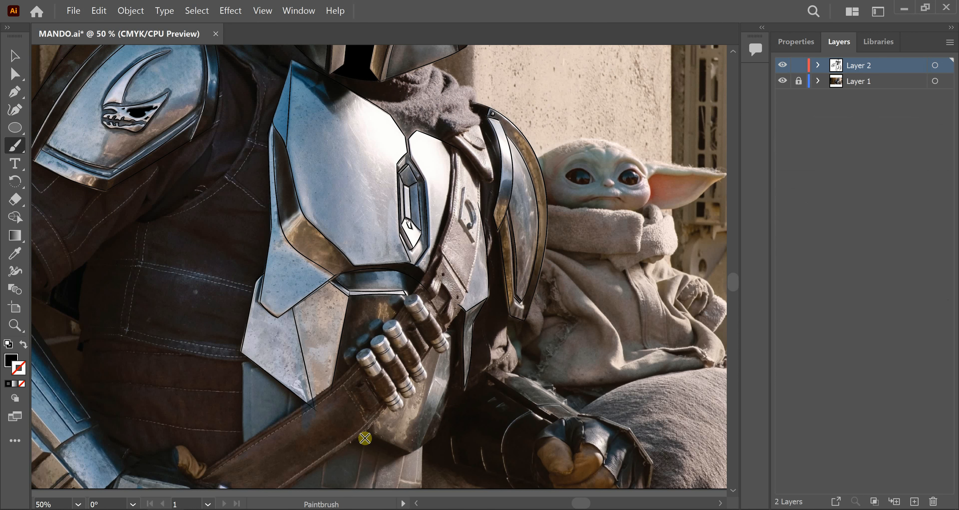
{"action": "scroll", "coordinate": [364, 439], "scroll_direction": "up", "scroll_amount": 3}
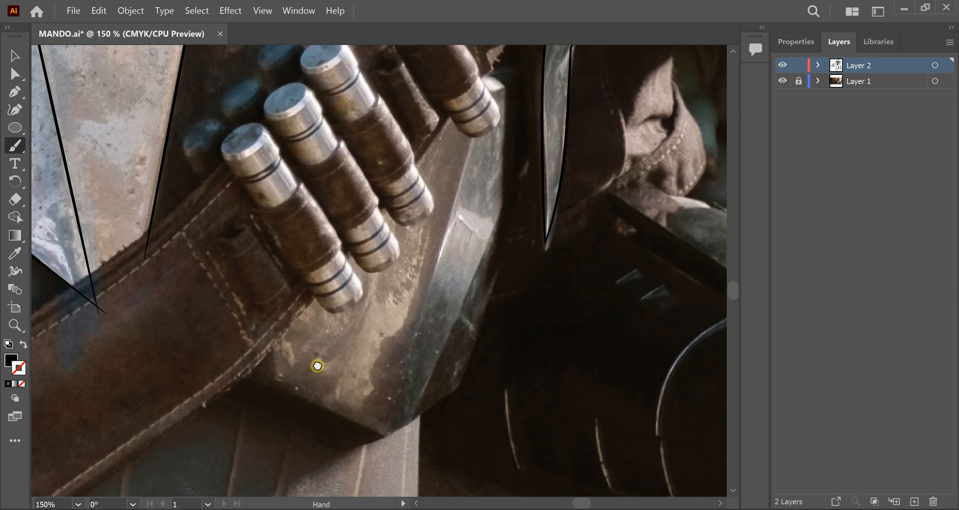
{"action": "left_click_drag", "start_coordinate": [317, 366], "coordinate": [249, 323]}
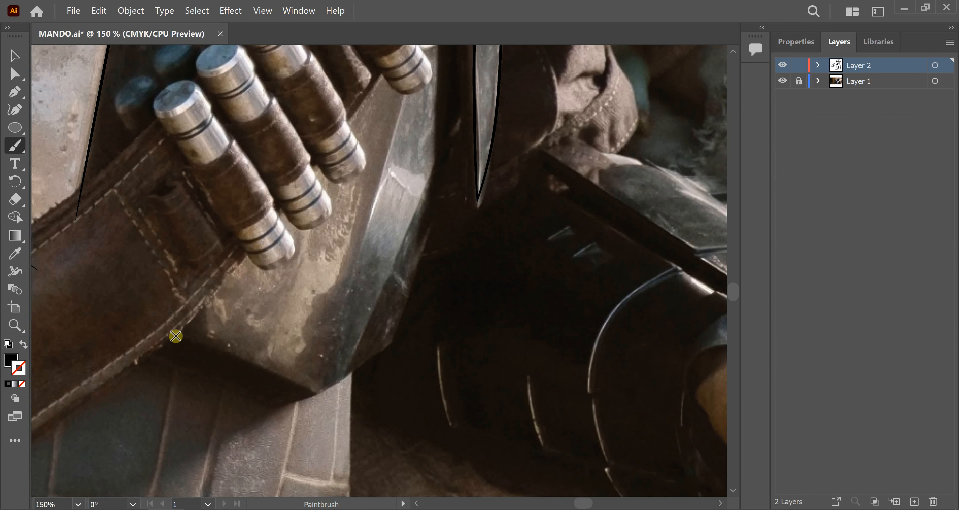
{"action": "left_click_drag", "start_coordinate": [308, 388], "coordinate": [337, 406]}
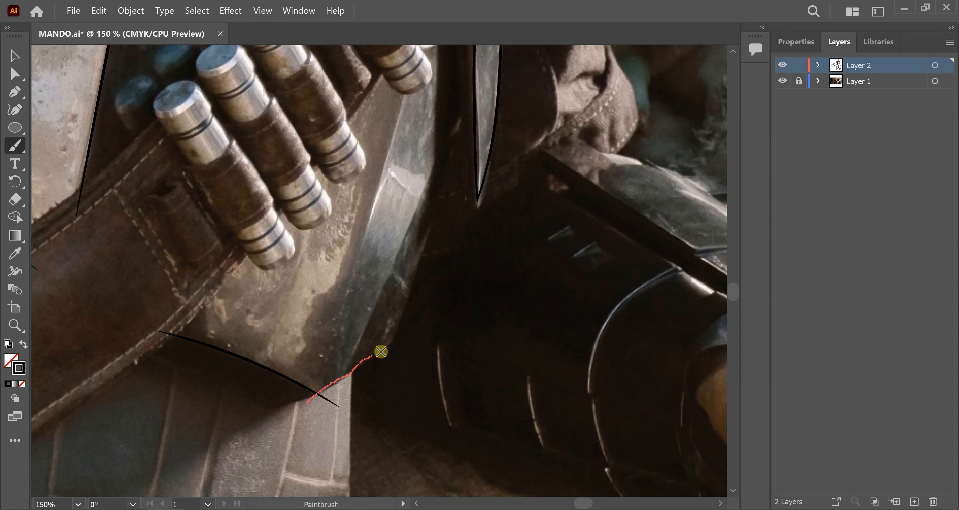
{"action": "left_click_drag", "start_coordinate": [380, 351], "coordinate": [412, 334]}
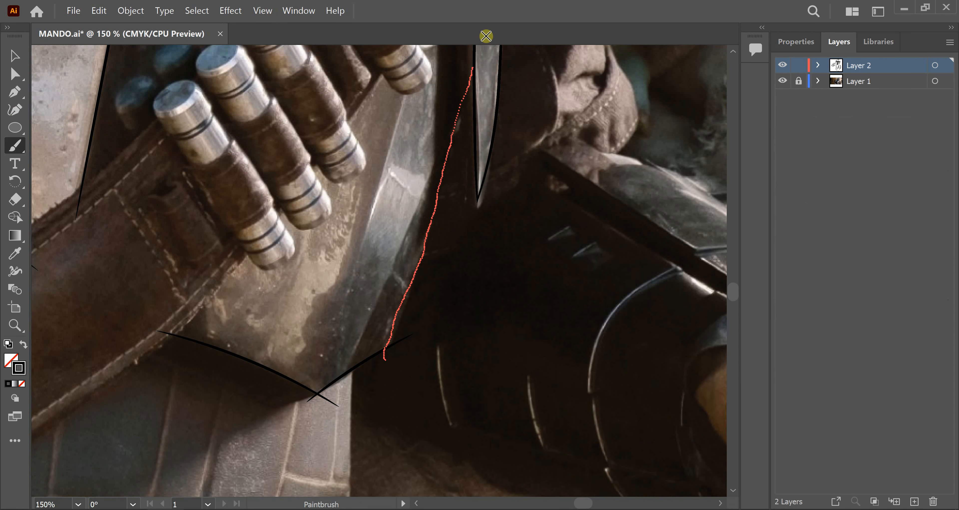
- Trace the lower abdominal plate's long right edge and the parallel ridge line inside it
{"action": "left_click_drag", "start_coordinate": [486, 36], "coordinate": [484, 37]}
{"action": "left_click_drag", "start_coordinate": [433, 133], "coordinate": [418, 205]}
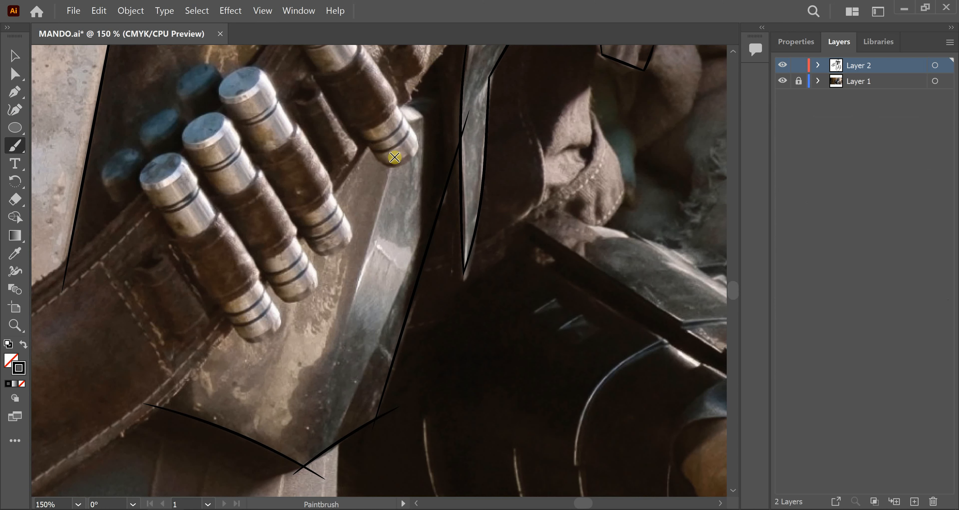
{"action": "left_click_drag", "start_coordinate": [309, 397], "coordinate": [331, 388]}
{"action": "left_click_drag", "start_coordinate": [433, 149], "coordinate": [391, 267]}
- Paint the short curve beside the uppermost cartridge and the thin strip's edge along the pointed piece, closed at its tip
{"action": "left_click_drag", "start_coordinate": [355, 242], "coordinate": [381, 226]}
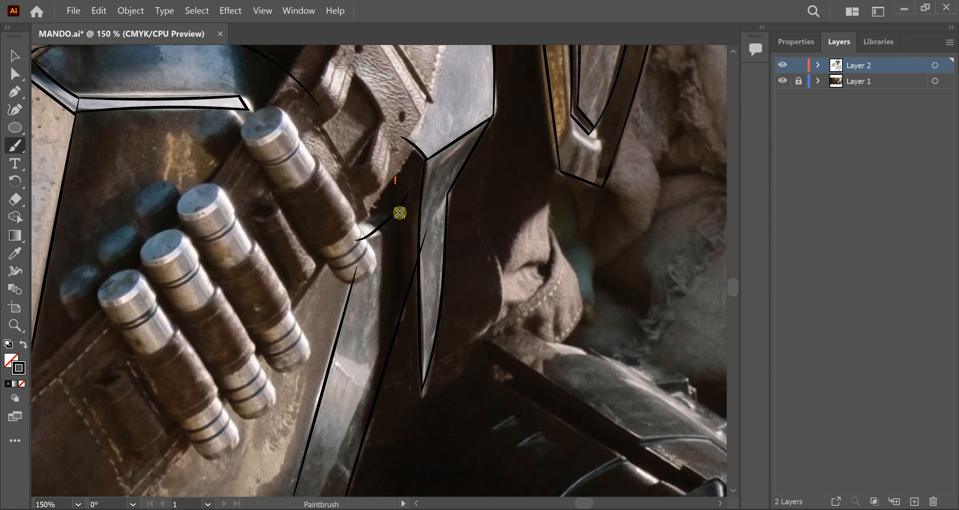
{"action": "left_click_drag", "start_coordinate": [411, 317], "coordinate": [422, 338]}
{"action": "scroll", "coordinate": [428, 336], "scroll_direction": "down", "scroll_amount": 2}
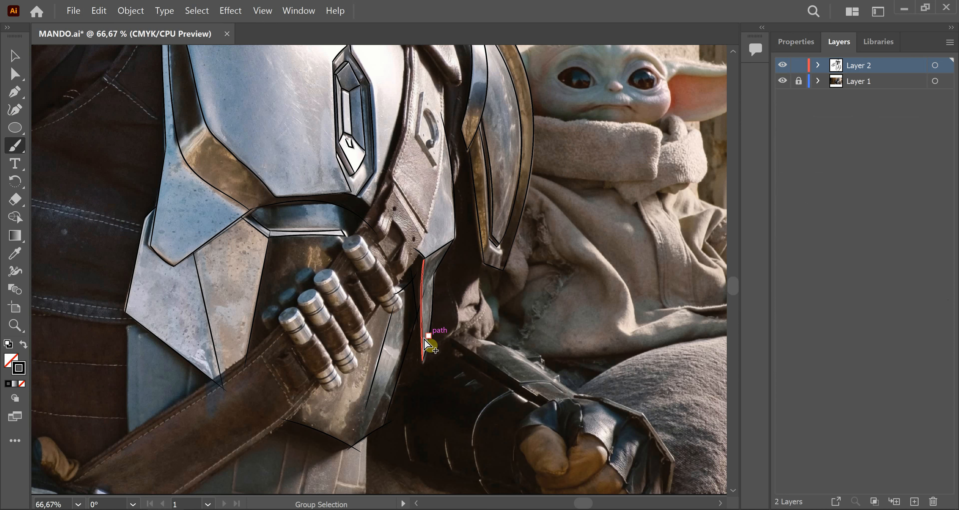
{"action": "scroll", "coordinate": [400, 356], "scroll_direction": "up", "scroll_amount": 3}
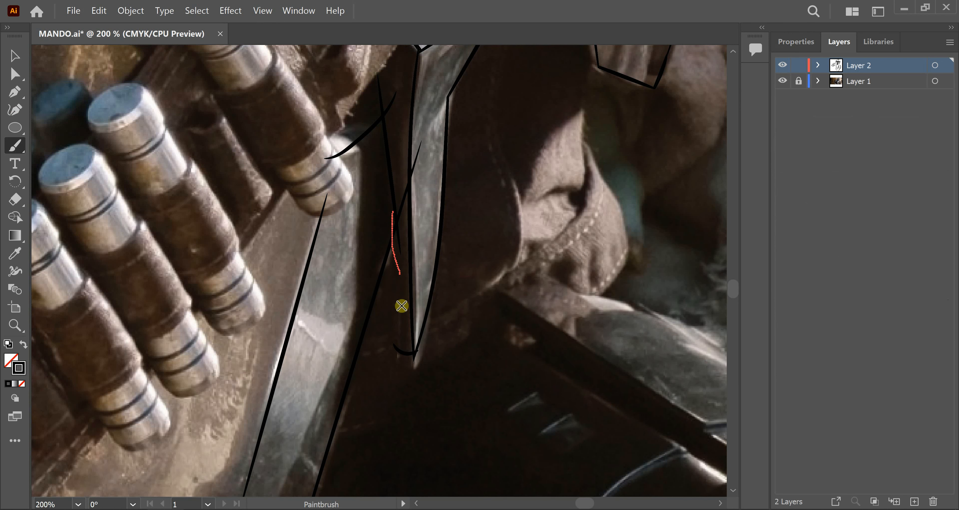
{"action": "left_click_drag", "start_coordinate": [401, 306], "coordinate": [400, 370]}
{"action": "key", "text": "ctrl+z"}
{"action": "left_click_drag", "start_coordinate": [389, 215], "coordinate": [395, 285]}
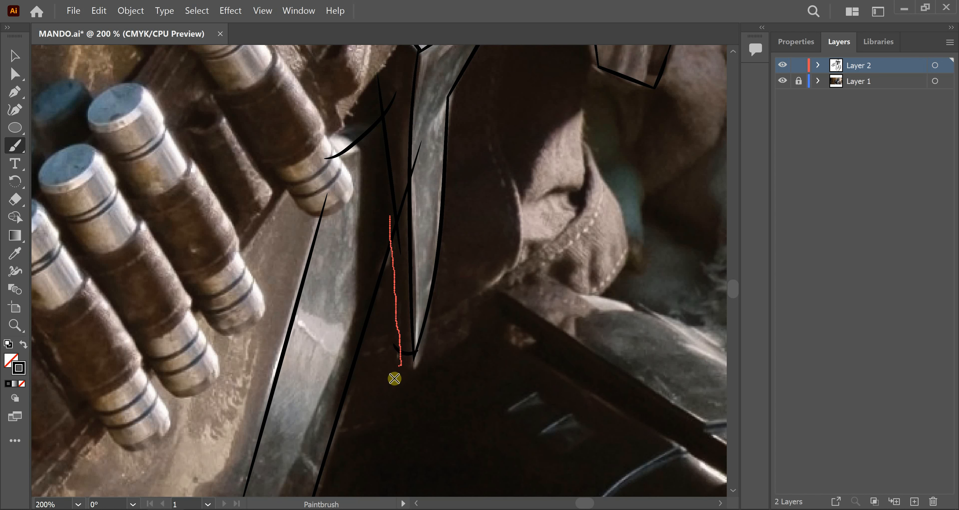
{"action": "left_click_drag", "start_coordinate": [394, 379], "coordinate": [395, 378]}
- Hide the reference photo, select all the armour line art and expand its appearance
{"action": "key", "text": "ctrl+1"}
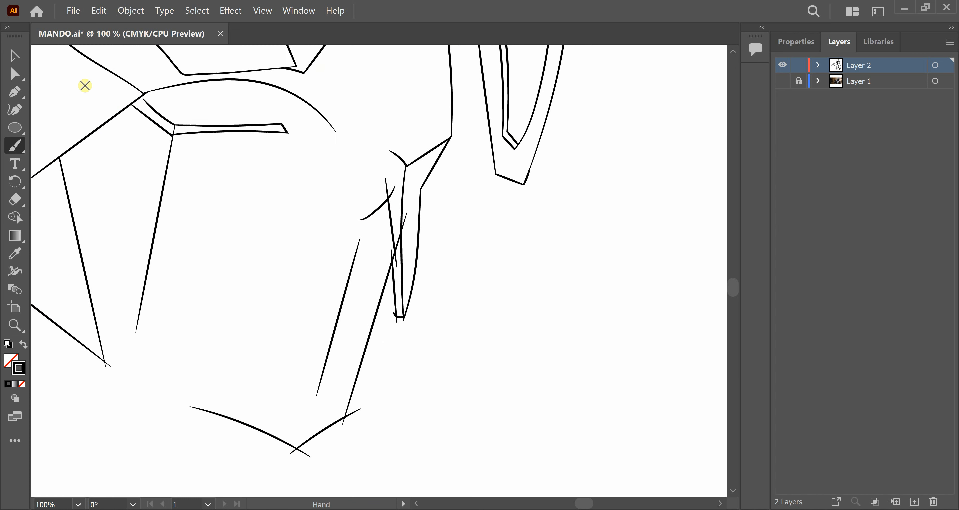
{"action": "key", "text": "v"}
{"action": "mouse_move", "coordinate": [108, 86]}
{"action": "left_mouse_down"}
{"action": "mouse_move", "coordinate": [475, 435]}
{"action": "mouse_move", "coordinate": [478, 457]}
{"action": "left_mouse_up"}
{"action": "left_click", "coordinate": [130, 11]}
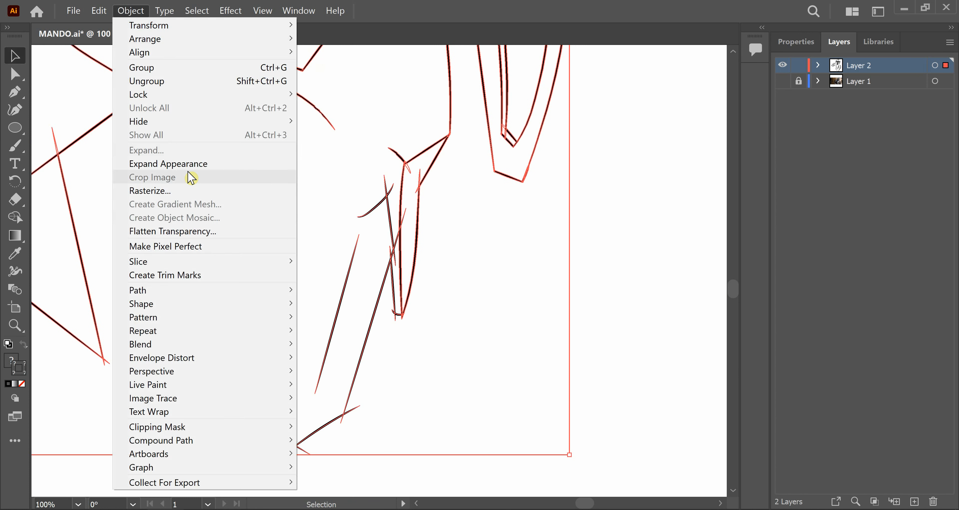
{"action": "left_click", "coordinate": [189, 164]}
- Divide the selected armour strokes at their intersections with Pathfinder and deselect them
{"action": "left_click", "coordinate": [136, 10]}
{"action": "left_click", "coordinate": [796, 41]}
{"action": "left_click", "coordinate": [939, 411]}
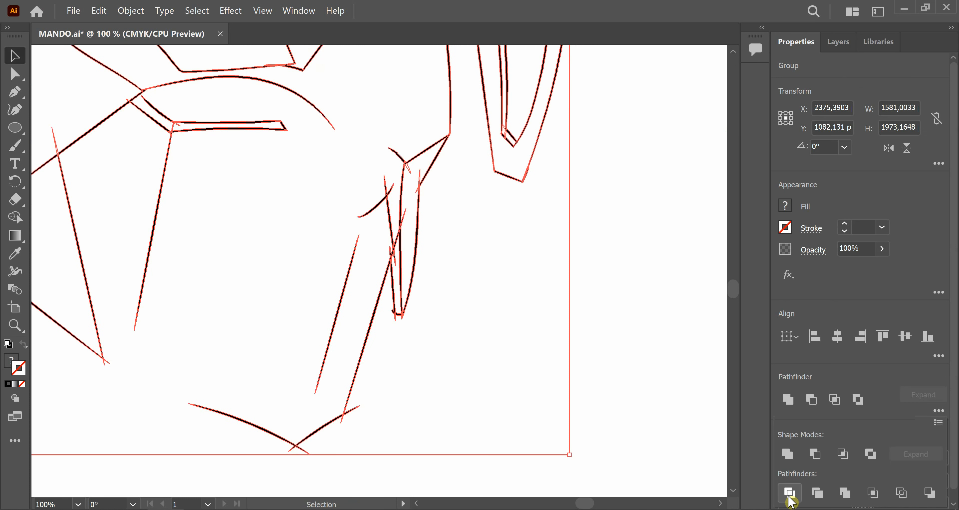
{"action": "left_click", "coordinate": [788, 497]}
{"action": "left_click", "coordinate": [629, 282]}
{"action": "left_click", "coordinate": [16, 74]}
{"action": "left_click", "coordinate": [227, 201]}
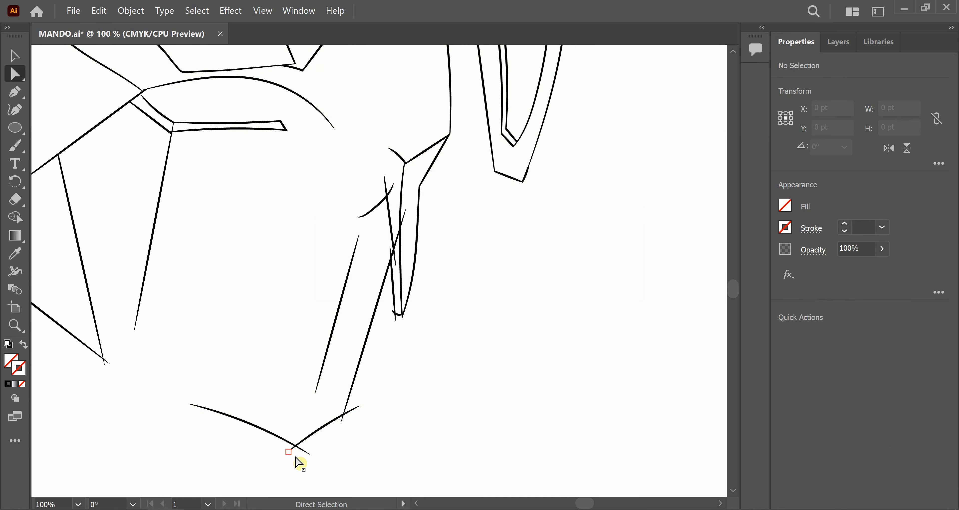
- Trim the overshooting stroke ends at the lower abdominal plate's bottom point and lower right corner
{"action": "scroll", "coordinate": [296, 457], "scroll_direction": "up", "scroll_amount": 6}
{"action": "left_click", "coordinate": [272, 395]}
{"action": "left_click", "coordinate": [339, 400], "text": "shift"}
{"action": "key", "text": "Delete"}
{"action": "left_click_drag", "start_coordinate": [600, 262], "coordinate": [374, 456]}
{"action": "left_click", "coordinate": [439, 364]}
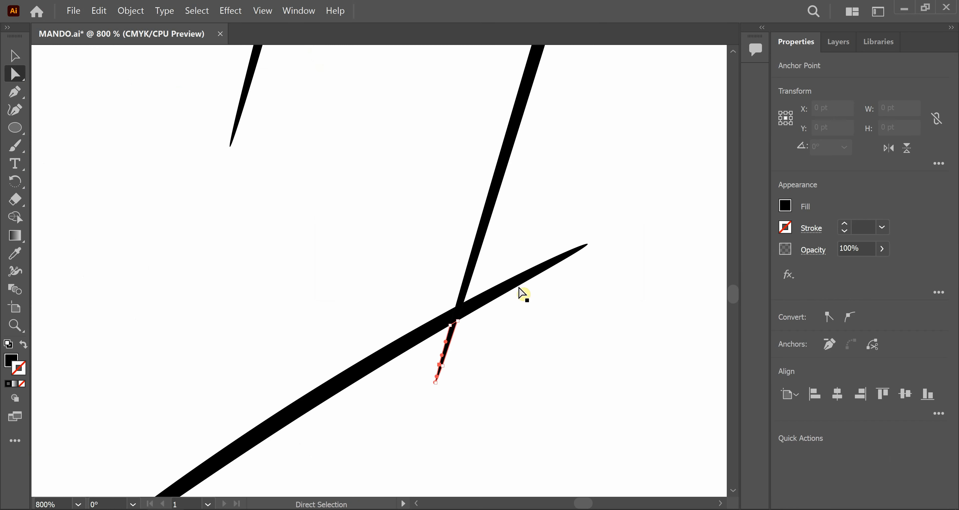
{"action": "key", "text": "Delete"}
{"action": "key", "text": "Delete"}
- Trim the overshooting stroke ends around the bottom tip of the narrow pointed side piece
{"action": "left_click_drag", "start_coordinate": [629, 98], "coordinate": [365, 461]}
{"action": "left_click", "coordinate": [553, 387]}
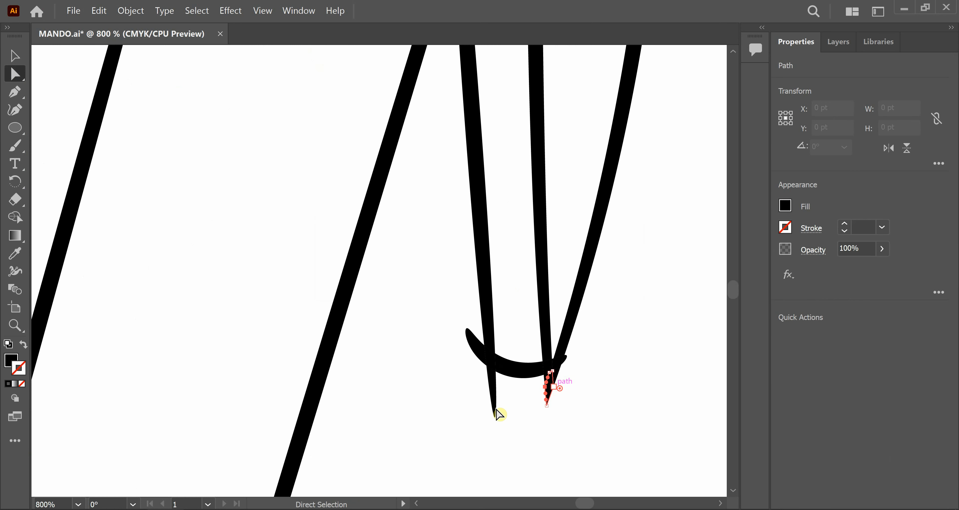
{"action": "key", "text": "Delete"}
{"action": "key", "text": "Delete"}
{"action": "left_click", "coordinate": [495, 409]}
{"action": "key", "text": "Delete"}
{"action": "key", "text": "Delete"}
{"action": "key", "text": "ctrl+z"}
{"action": "key", "text": "ctrl+z"}
{"action": "left_click", "coordinate": [494, 410]}
{"action": "key", "text": "Delete"}
{"action": "key", "text": "Delete"}
{"action": "left_click", "coordinate": [467, 337]}
{"action": "key", "text": "Delete"}
{"action": "key", "text": "Delete"}
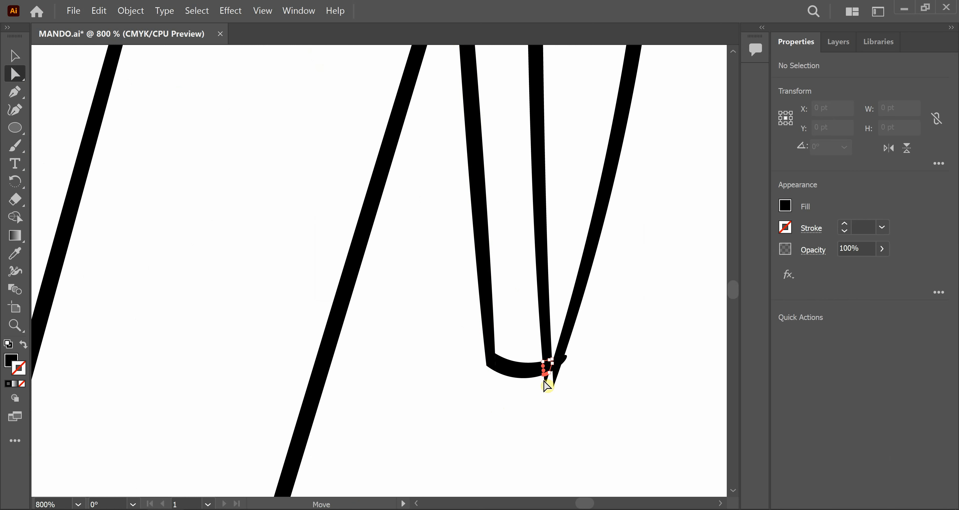
- Remove the remaining small spikes below the narrow side piece's curved bottom edge
{"action": "scroll", "coordinate": [557, 395], "scroll_direction": "up", "scroll_amount": 3}
{"action": "left_click", "coordinate": [533, 328]}
{"action": "left_click", "coordinate": [555, 344]}
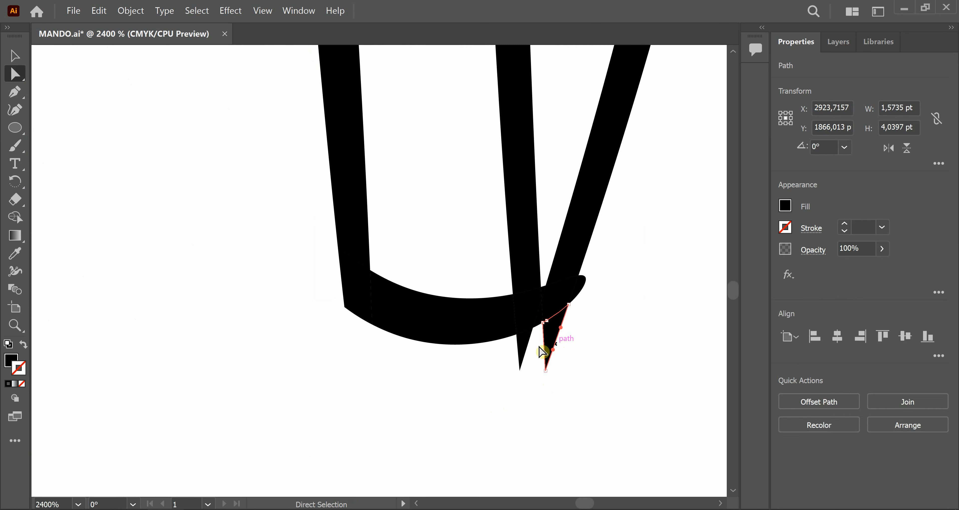
{"action": "key", "text": "Delete"}
{"action": "key", "text": "Delete"}
{"action": "key", "text": "ctrl+1"}
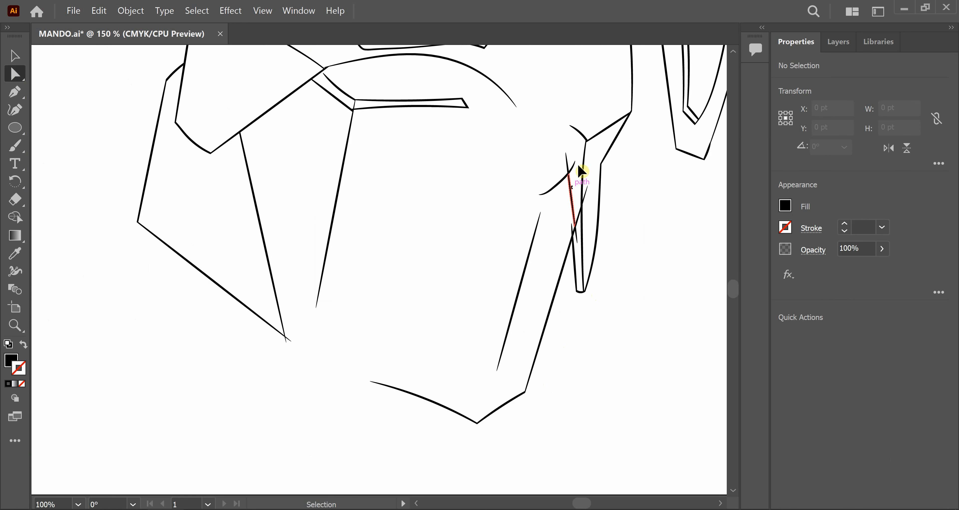
- Delete the stray stub above the long diagonal abdominal plate stroke where it crosses the narrow side piece
{"action": "scroll", "coordinate": [577, 175], "scroll_direction": "up", "scroll_amount": 1}
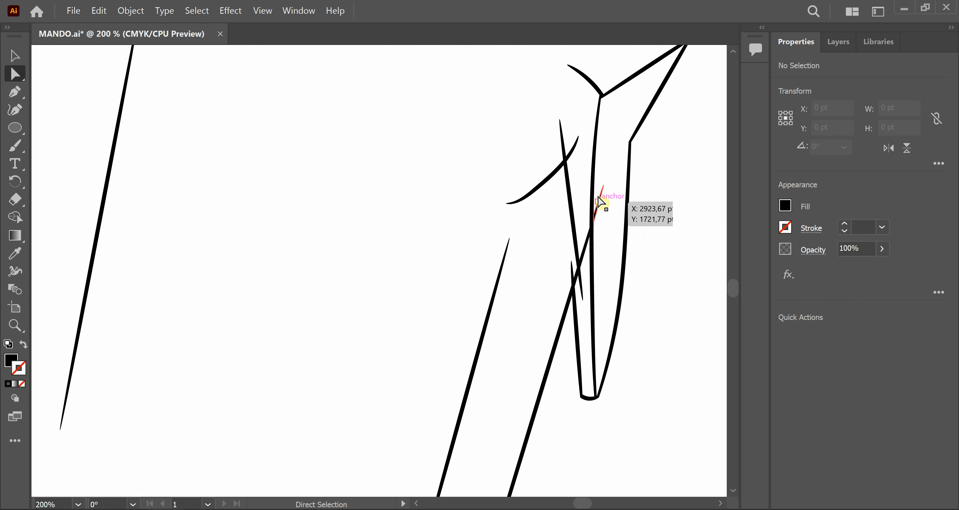
{"action": "left_click", "coordinate": [574, 270]}
{"action": "scroll", "coordinate": [596, 280], "scroll_direction": "up", "scroll_amount": 5}
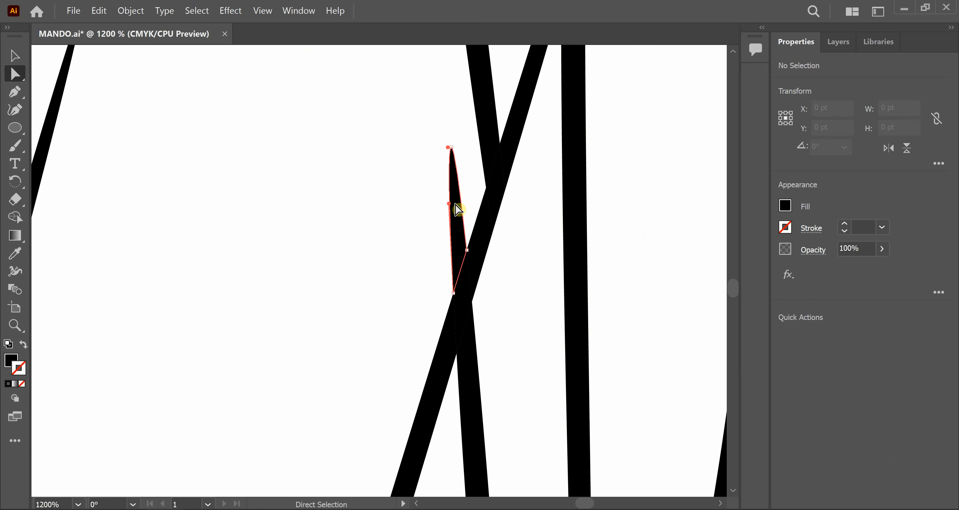
{"action": "key", "text": "Delete"}
{"action": "key", "text": "Delete"}
{"action": "left_click_drag", "start_coordinate": [479, 112], "coordinate": [447, 354]}
{"action": "scroll", "coordinate": [636, 328], "scroll_direction": "down", "scroll_amount": 1}
- Show the reference photo and delete the overshooting ends where the short curve beside the uppermost cartridge crosses the long thin stroke
{"action": "left_click", "coordinate": [839, 41]}
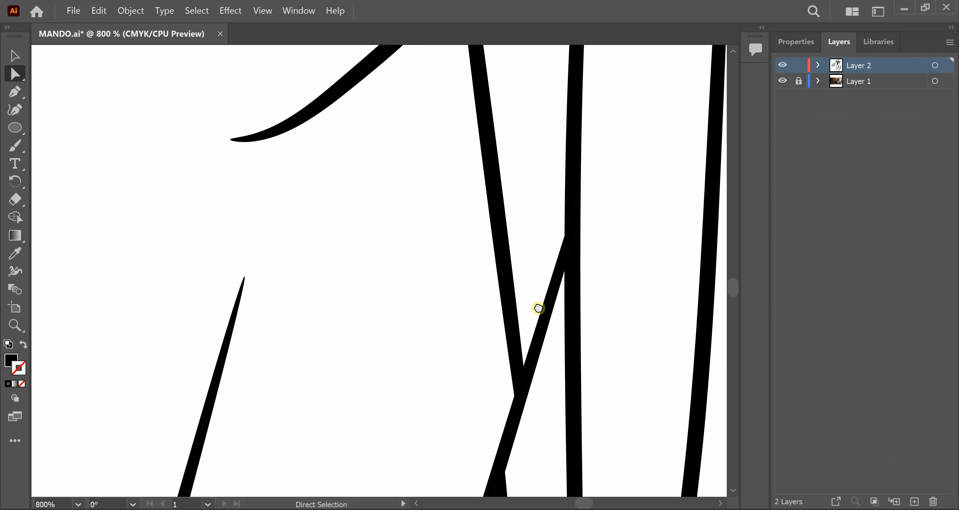
{"action": "left_click_drag", "start_coordinate": [538, 308], "coordinate": [503, 494]}
{"action": "scroll", "coordinate": [461, 223], "scroll_direction": "down", "scroll_amount": 2}
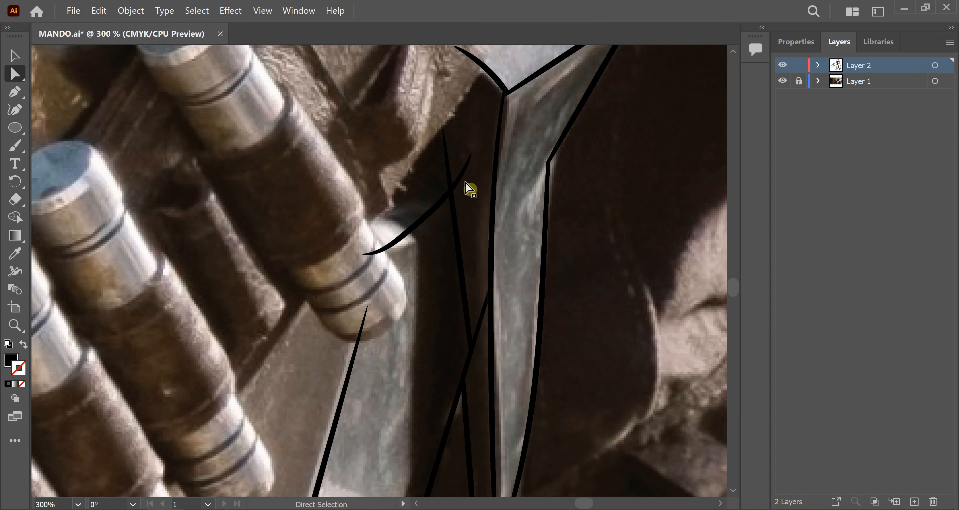
{"action": "left_click", "coordinate": [462, 174]}
{"action": "key", "text": "Delete"}
{"action": "left_click", "coordinate": [448, 163]}
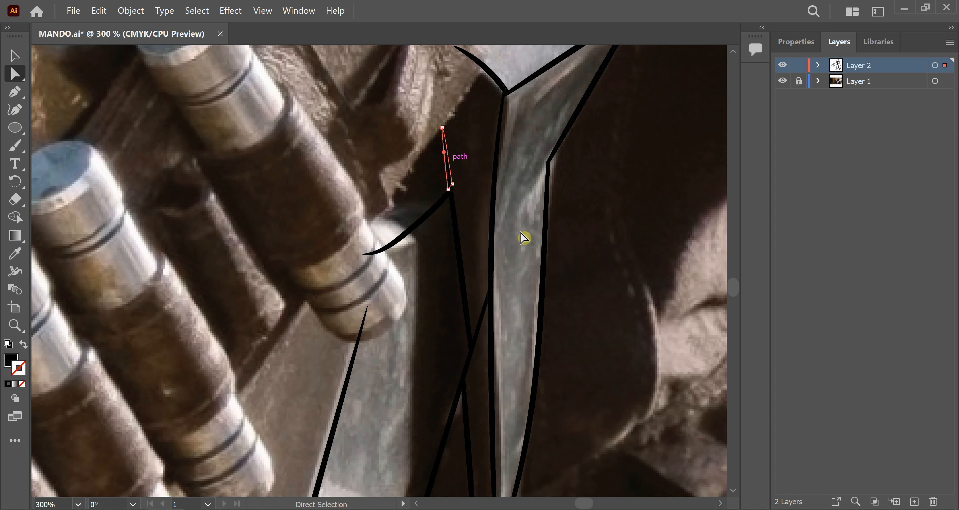
{"action": "key", "text": "Delete"}
- Compare the whole armour line art with and without the reference photo
{"action": "key", "text": "v"}
{"action": "scroll", "coordinate": [595, 315], "scroll_direction": "down", "scroll_amount": 3}
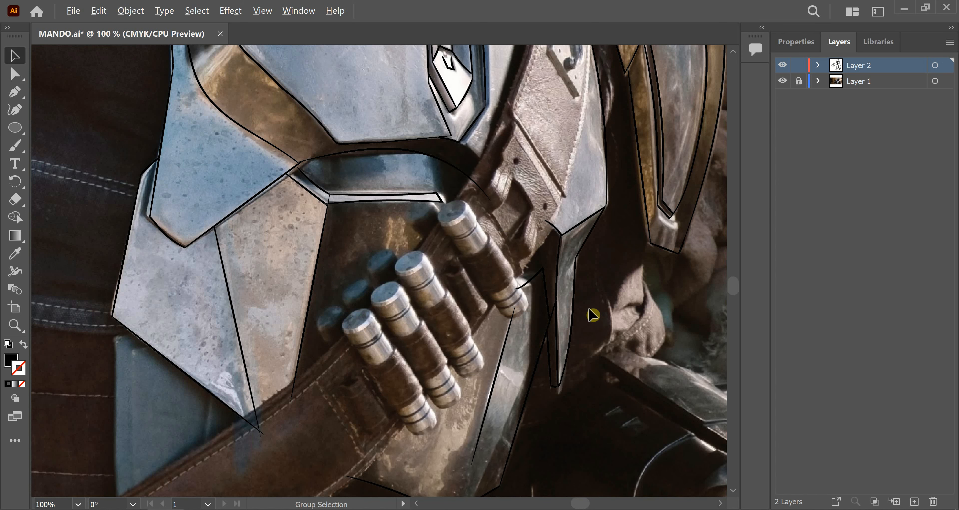
{"action": "scroll", "coordinate": [580, 324], "scroll_direction": "down", "scroll_amount": 3}
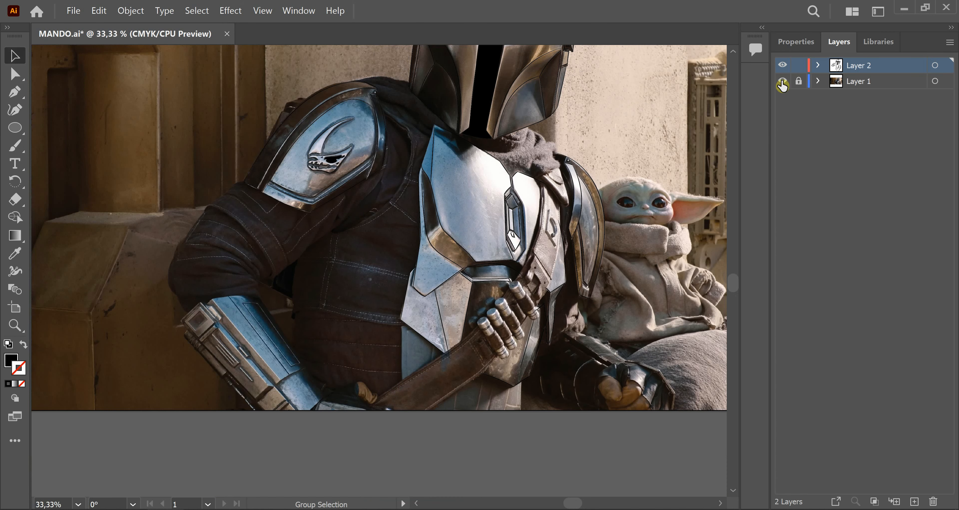
{"action": "left_click", "coordinate": [782, 84]}
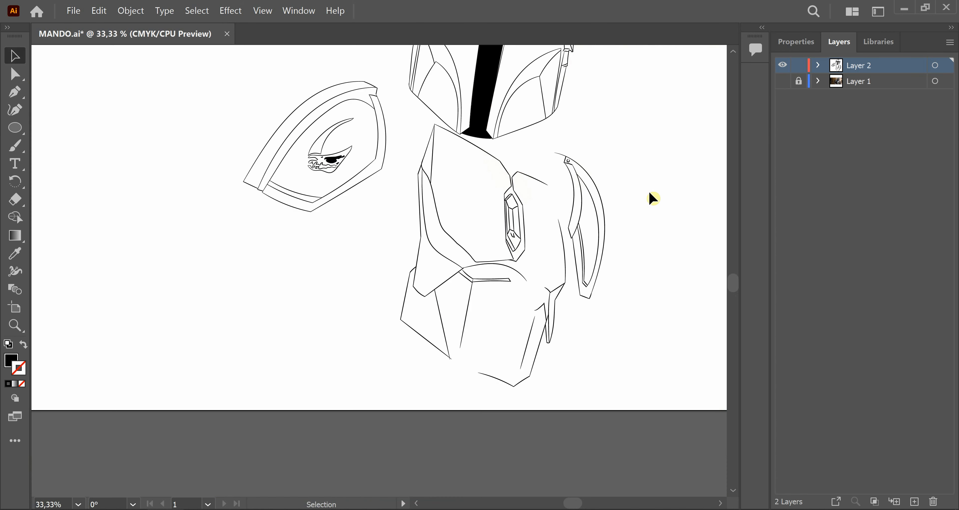
{"action": "scroll", "coordinate": [594, 196], "scroll_direction": "down", "scroll_amount": 1}
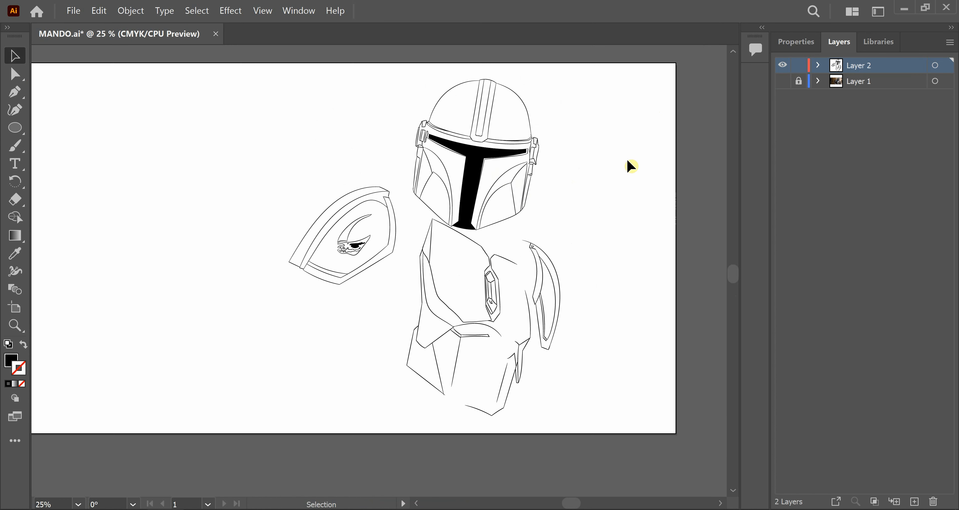
{"action": "left_click", "coordinate": [783, 83]}
{"action": "left_click", "coordinate": [783, 84]}
{"action": "left_click", "coordinate": [783, 82]}
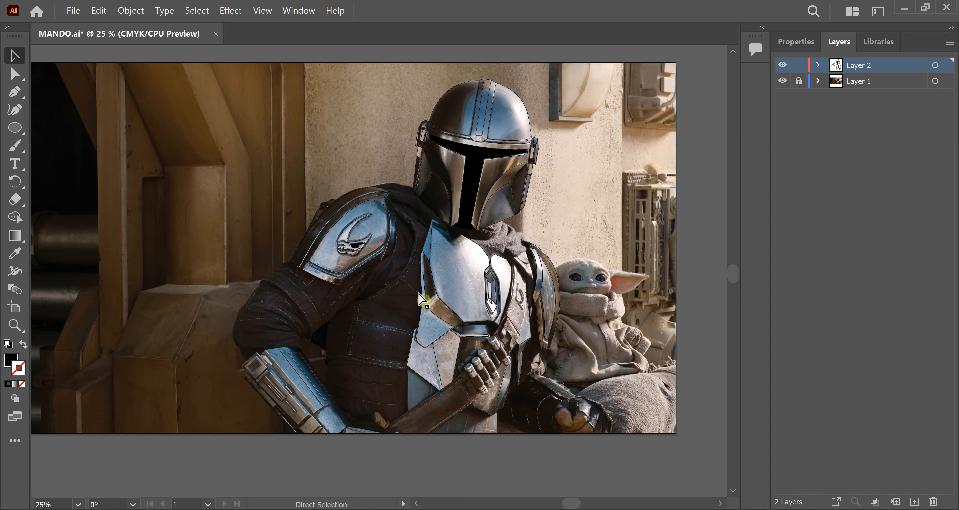
{"action": "left_click", "coordinate": [783, 82]}
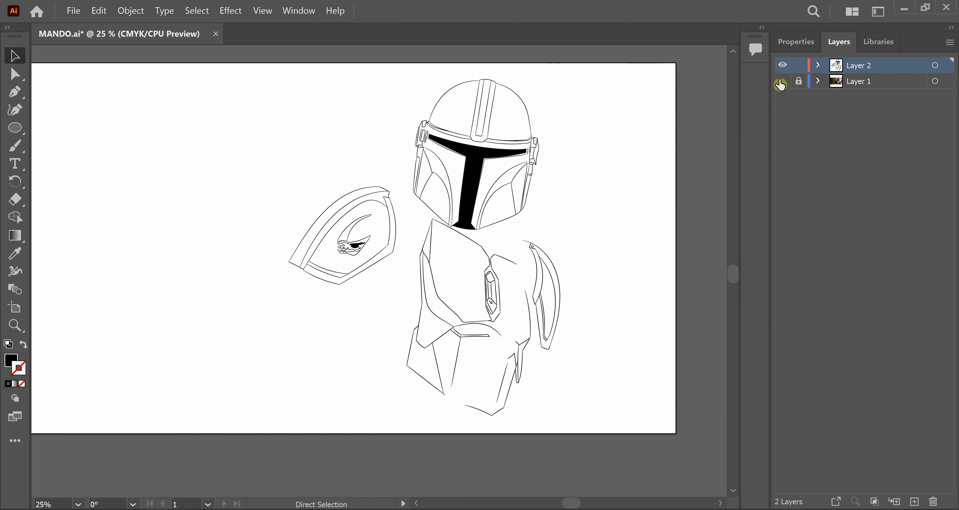
{"action": "left_click", "coordinate": [782, 82]}
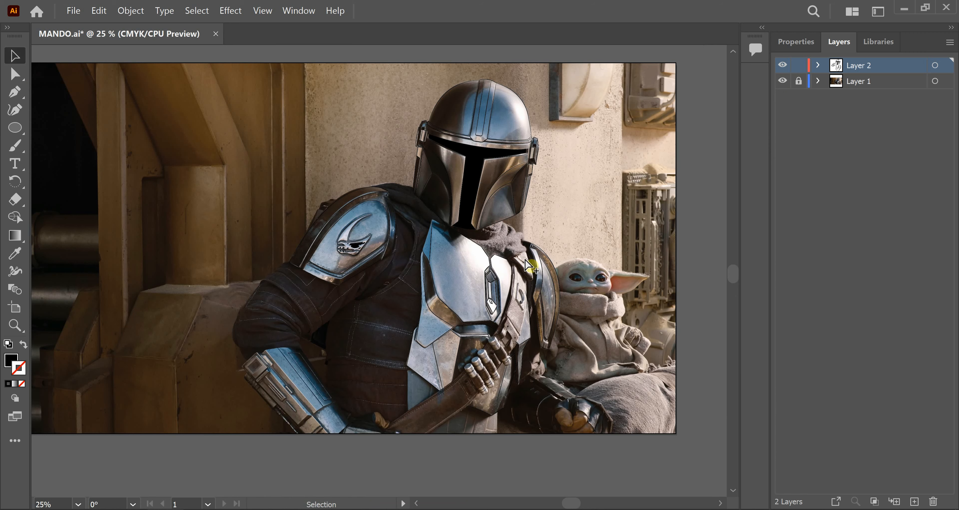
- Paint the scarf's large lower fold over the photo, tracing its upper edge, outer contour, underside and inner creases
{"action": "scroll", "coordinate": [528, 265], "scroll_direction": "up", "scroll_amount": 2}
{"action": "key", "text": "b"}
{"action": "scroll", "coordinate": [484, 223], "scroll_direction": "up", "scroll_amount": 4}
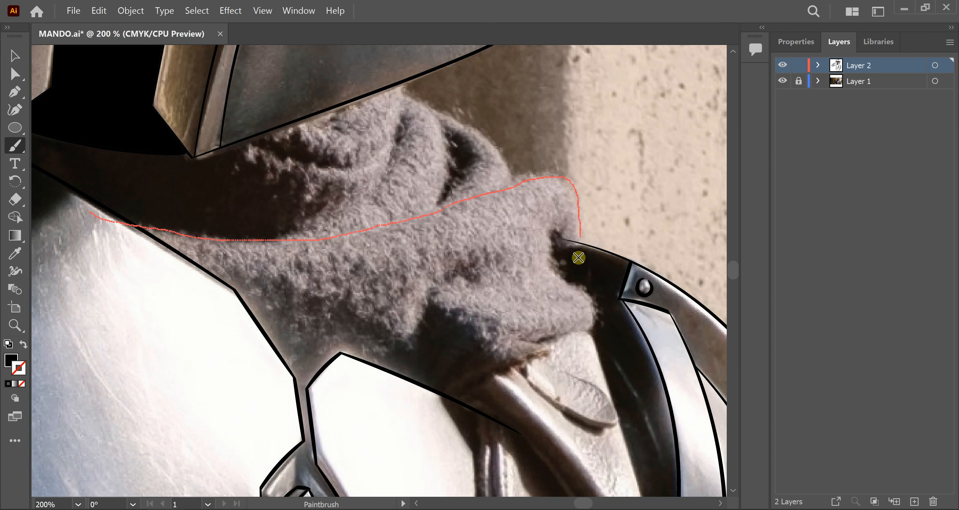
{"action": "left_click_drag", "start_coordinate": [578, 258], "coordinate": [577, 270]}
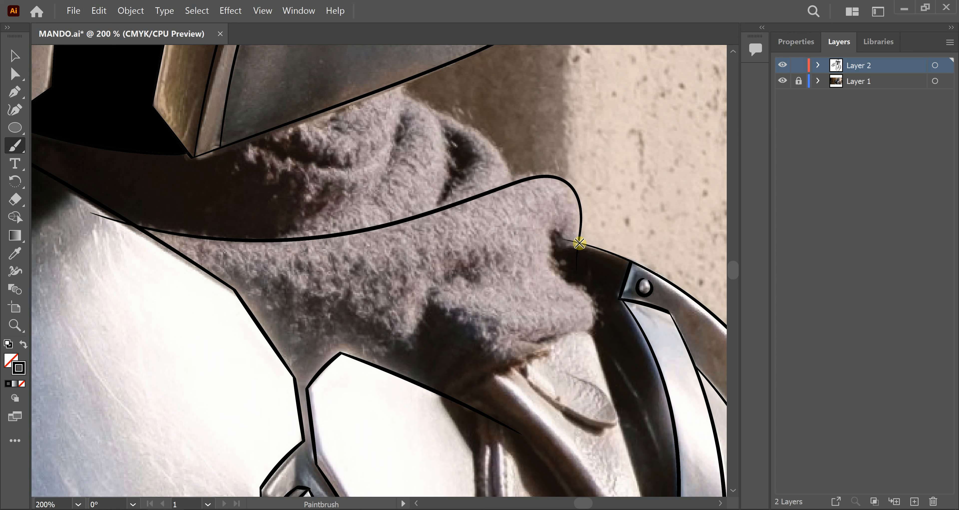
{"action": "mouse_move", "coordinate": [585, 338]}
{"action": "left_mouse_down"}
{"action": "mouse_move", "coordinate": [535, 348]}
{"action": "mouse_move", "coordinate": [544, 344]}
{"action": "mouse_move", "coordinate": [524, 381]}
{"action": "left_mouse_up"}
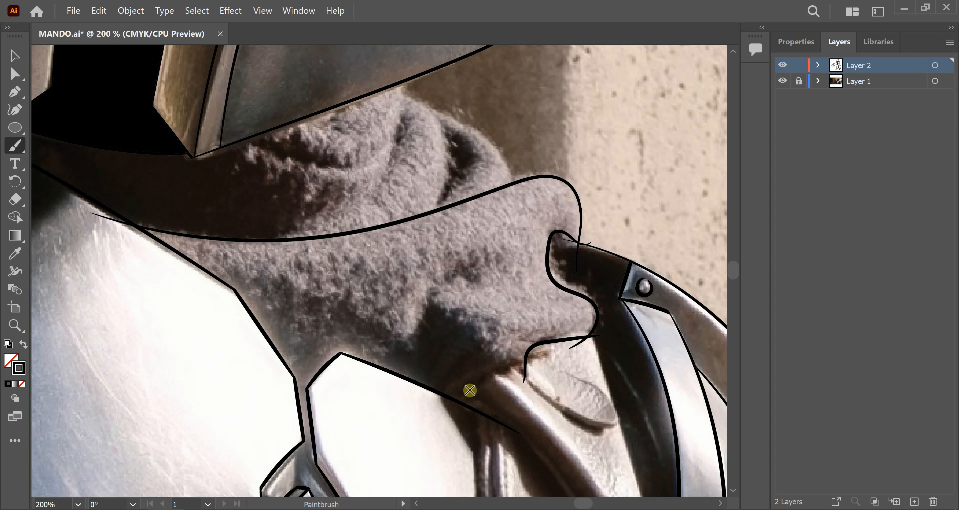
{"action": "left_click_drag", "start_coordinate": [457, 343], "coordinate": [455, 345]}
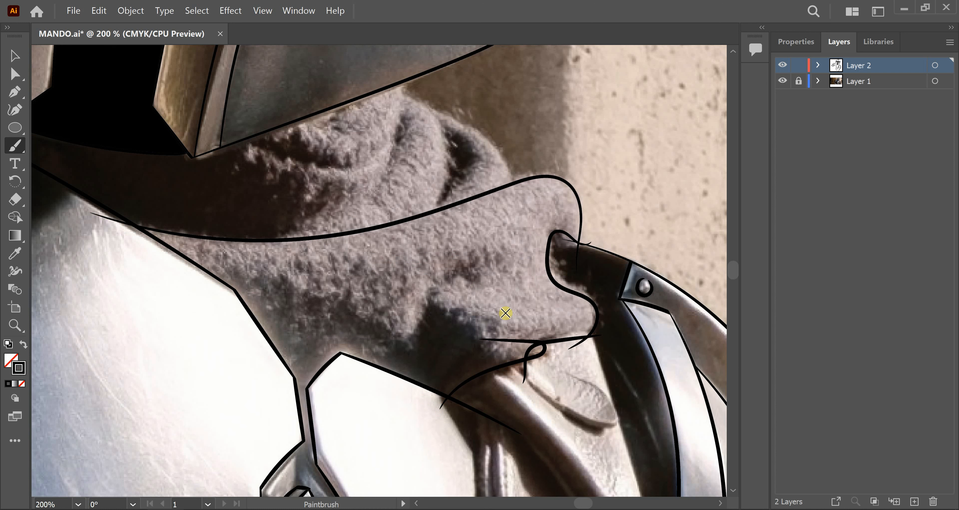
{"action": "left_click_drag", "start_coordinate": [435, 425], "coordinate": [437, 423]}
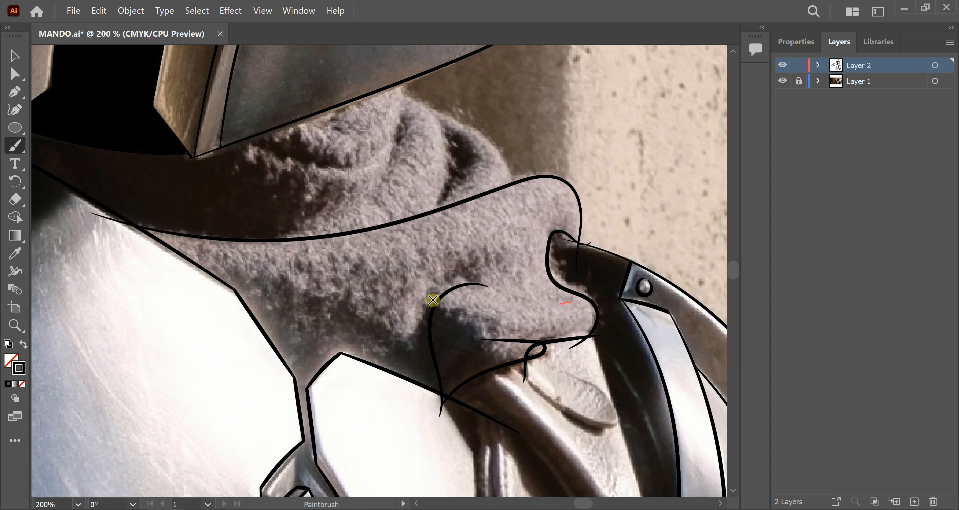
{"action": "left_click_drag", "start_coordinate": [565, 302], "coordinate": [495, 310]}
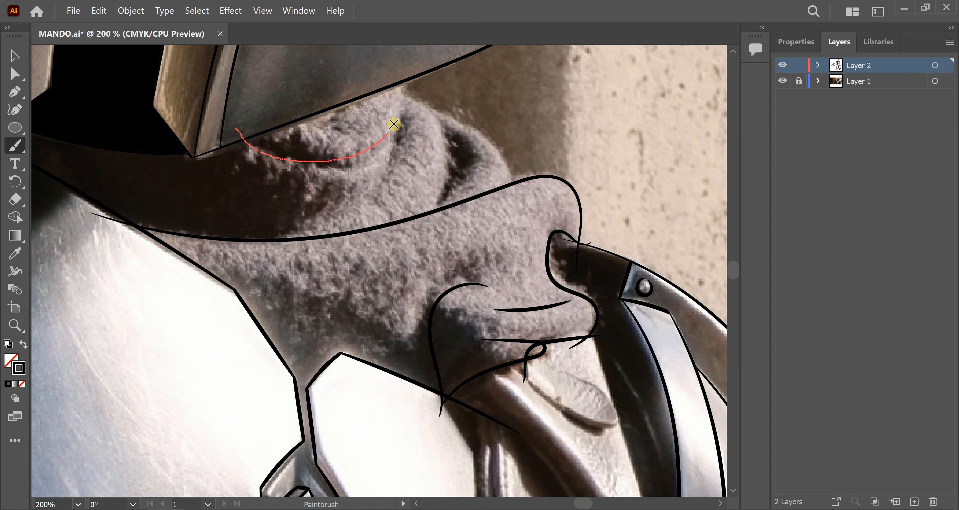
- Paint the curved scarf folds between the helmet and the large lower fold
{"action": "left_click_drag", "start_coordinate": [394, 124], "coordinate": [406, 77]}
{"action": "left_click_drag", "start_coordinate": [441, 182], "coordinate": [422, 201]}
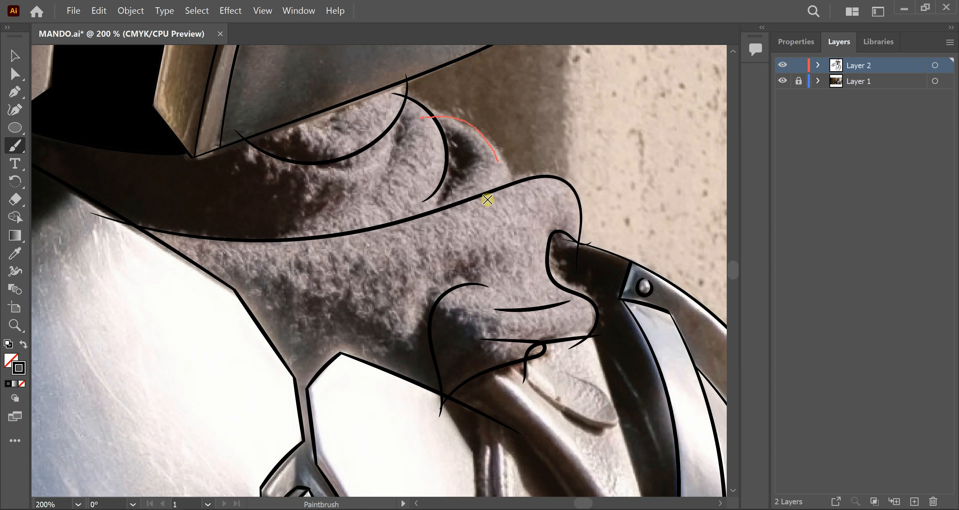
{"action": "left_click_drag", "start_coordinate": [487, 200], "coordinate": [468, 223]}
{"action": "left_click_drag", "start_coordinate": [224, 247], "coordinate": [315, 185]}
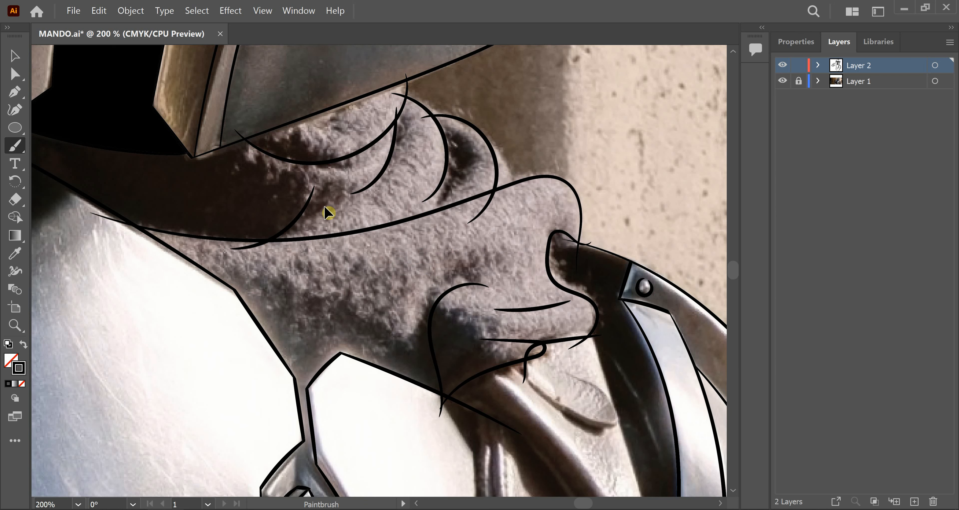
- Hide the reference photo, select all the line art, expand its appearance and divide it with Pathfinder
{"action": "key", "text": "ctrl+1"}
{"action": "left_click", "coordinate": [782, 80]}
{"action": "left_click_drag", "start_coordinate": [116, 93], "coordinate": [539, 382]}
{"action": "left_click", "coordinate": [131, 10]}
{"action": "left_click", "coordinate": [194, 164]}
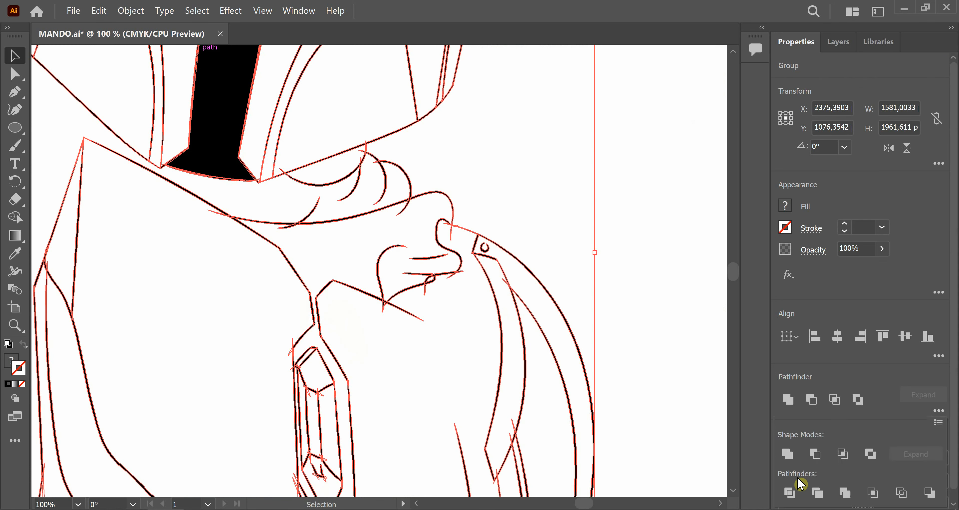
{"action": "left_click", "coordinate": [678, 439]}
{"action": "key", "text": "a"}
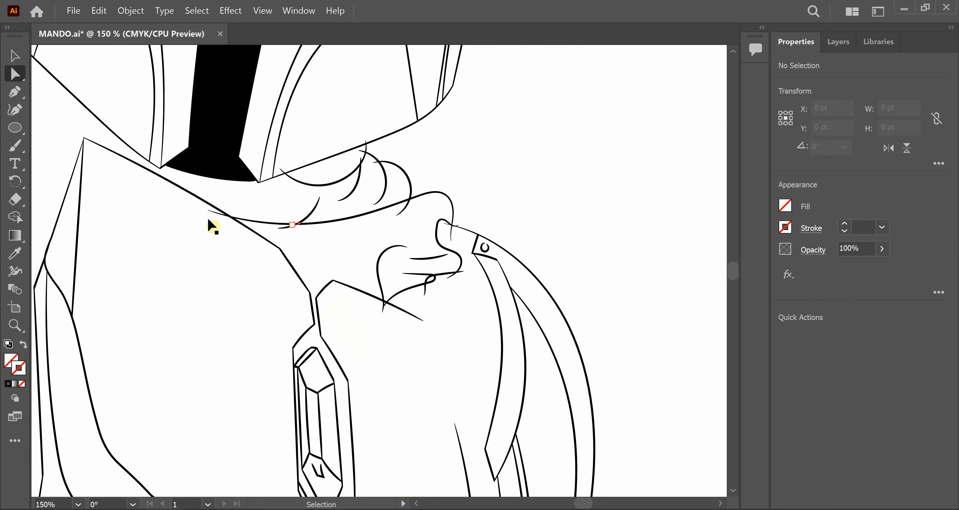
- Trim the scarf strokes that overshoot the chest plate edges
{"action": "left_click_drag", "start_coordinate": [166, 205], "coordinate": [201, 219]}
{"action": "left_click", "coordinate": [268, 238]}
{"action": "scroll", "coordinate": [467, 348], "scroll_direction": "up", "scroll_amount": 3}
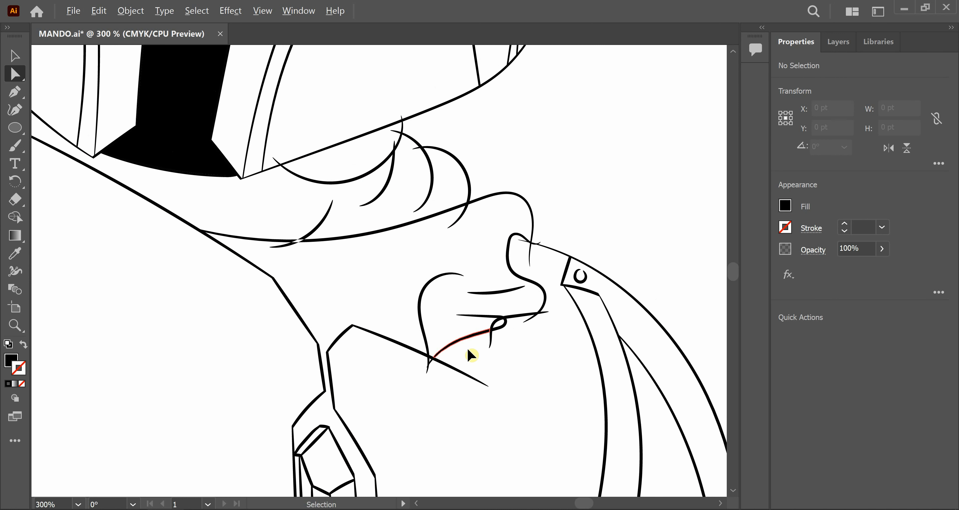
{"action": "left_click", "coordinate": [387, 388]}
{"action": "key", "text": "Delete"}
{"action": "left_click", "coordinate": [386, 388]}
{"action": "key", "text": "Delete"}
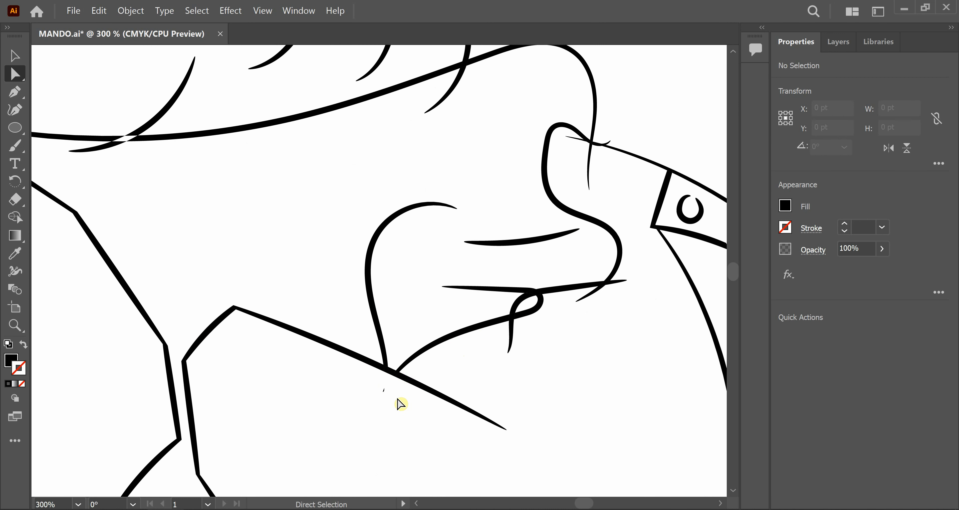
- Remove the small loop's loose end under the scarf and the crossing ends at the scarf's lower outer corner
{"action": "left_click", "coordinate": [513, 315]}
{"action": "key", "text": "Delete"}
{"action": "key", "text": "Delete"}
{"action": "left_click", "coordinate": [600, 285]}
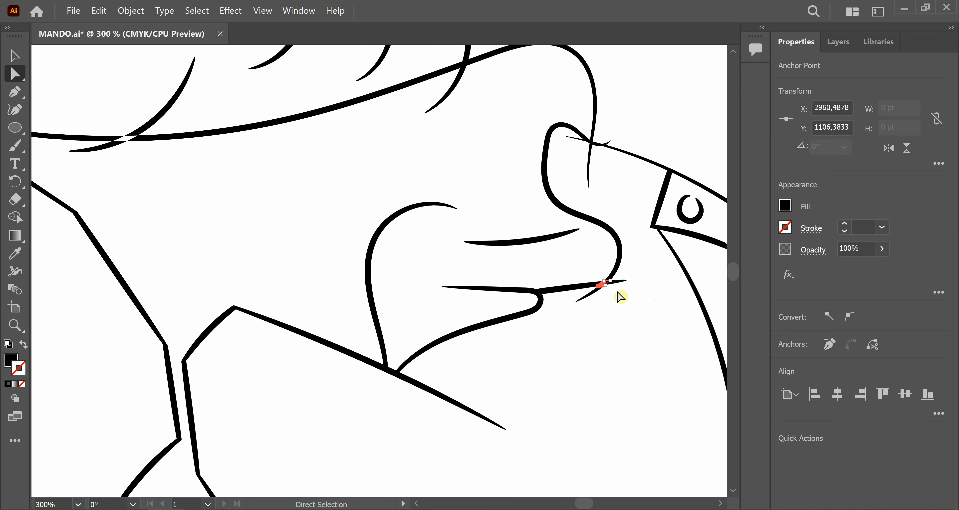
{"action": "left_click", "coordinate": [838, 42]}
{"action": "left_click", "coordinate": [782, 81]}
{"action": "left_click", "coordinate": [782, 81]}
{"action": "scroll", "coordinate": [611, 271], "scroll_direction": "up", "scroll_amount": 2}
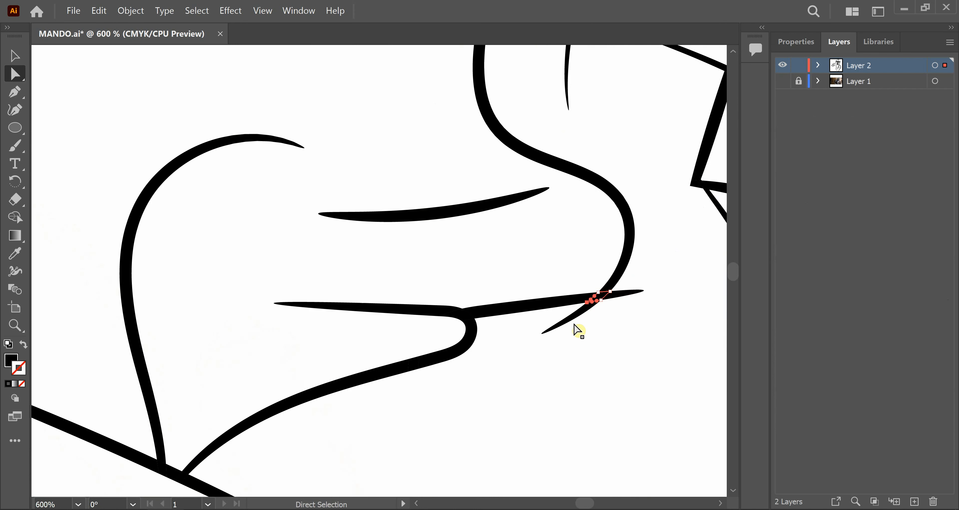
{"action": "left_click", "coordinate": [575, 323]}
- Trim the overshooting ends where the scarf's outer contour meets the shoulder plate's upper edge
{"action": "left_click_drag", "start_coordinate": [574, 53], "coordinate": [356, 244]}
{"action": "left_click", "coordinate": [350, 246]}
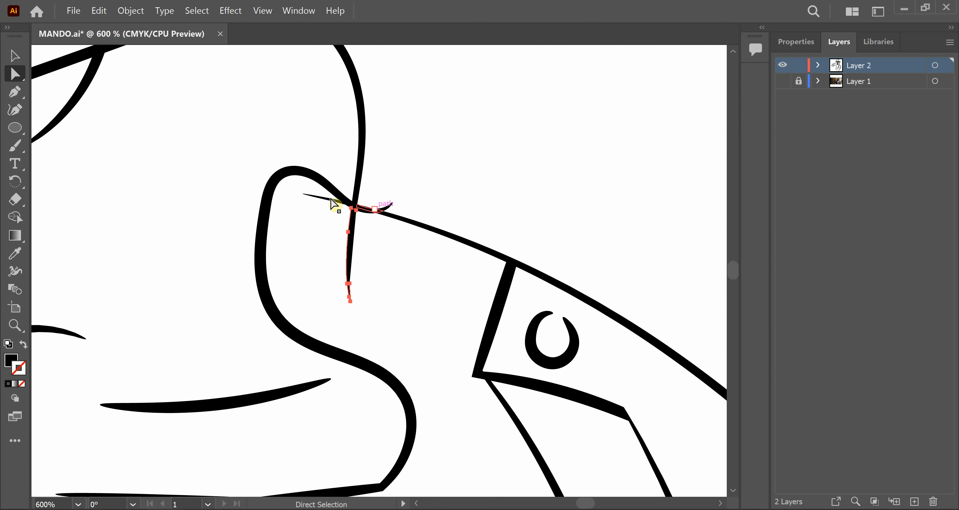
{"action": "key", "text": "Delete"}
{"action": "left_click", "coordinate": [331, 201]}
{"action": "left_click", "coordinate": [330, 199]}
{"action": "scroll", "coordinate": [330, 199], "scroll_direction": "up", "scroll_amount": 2}
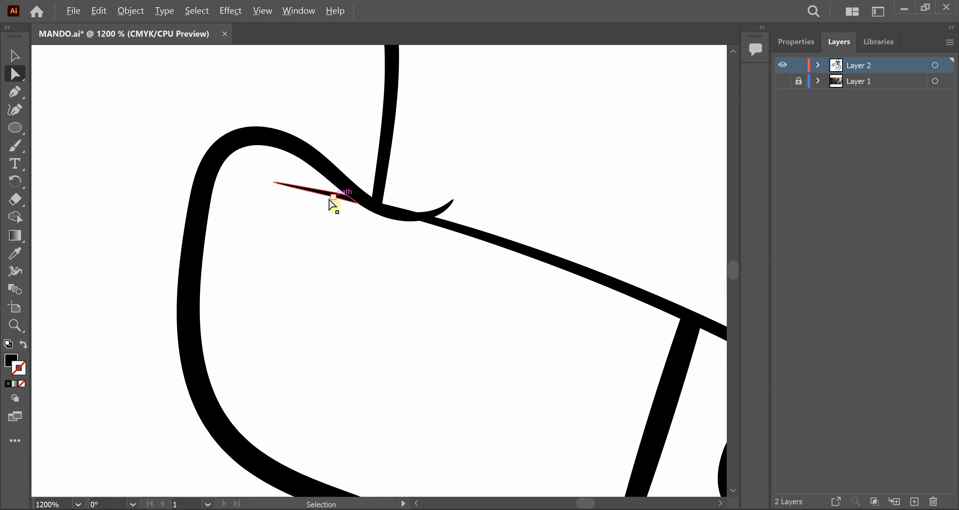
{"action": "key", "text": "Delete"}
{"action": "left_click", "coordinate": [452, 202]}
{"action": "key", "text": "Delete"}
- Trim the neck-fold ends that overshoot the scarf's upper contour and the helmet's lower edge
{"action": "scroll", "coordinate": [455, 206], "scroll_direction": "down", "scroll_amount": 4}
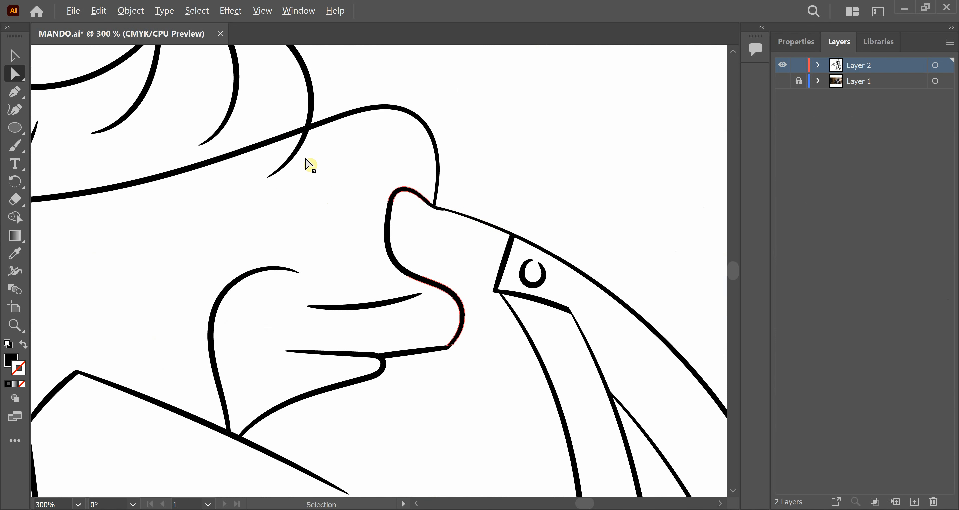
{"action": "left_click", "coordinate": [298, 154]}
{"action": "key", "text": "Delete"}
{"action": "left_click_drag", "start_coordinate": [387, 187], "coordinate": [563, 255]}
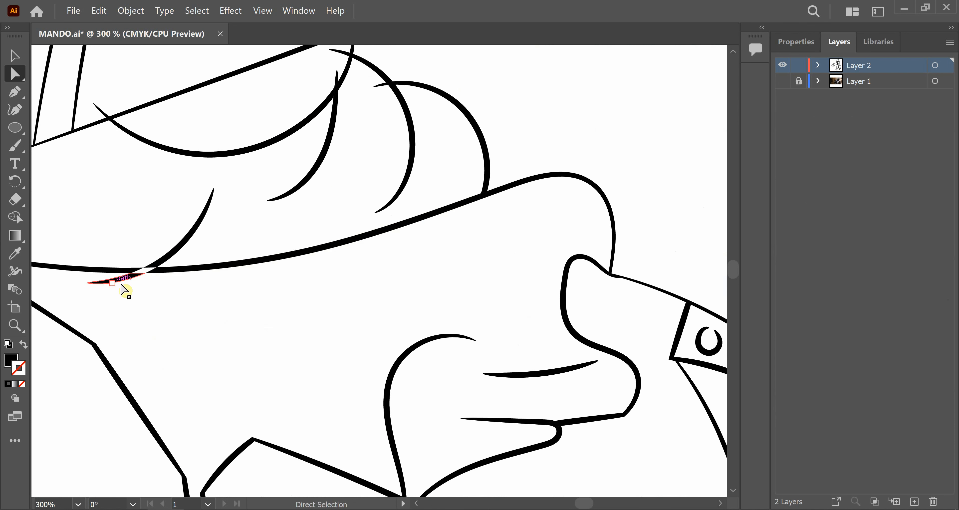
{"action": "key", "text": "Delete"}
{"action": "scroll", "coordinate": [325, 154], "scroll_direction": "up", "scroll_amount": 3}
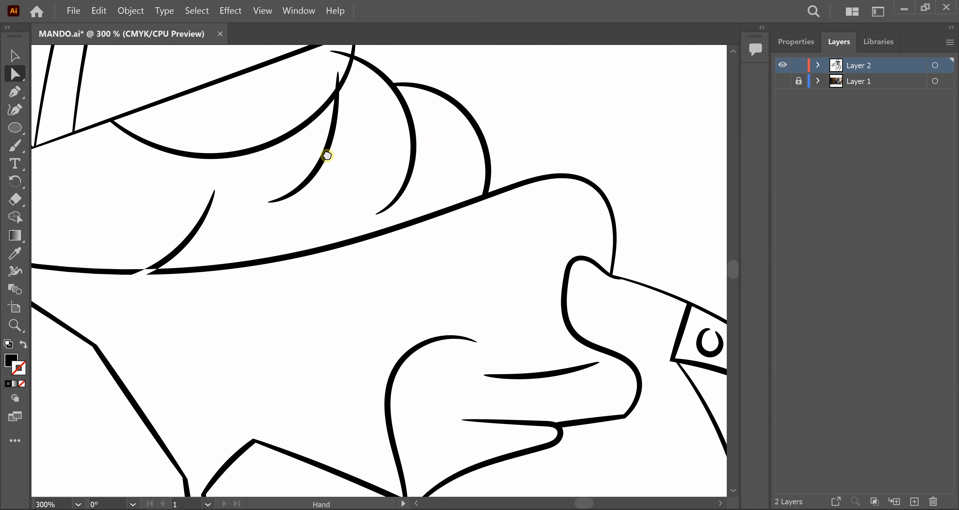
- Paint short brush strokes to close the gap in the scarf's upper contour where the innermost neck fold meets it
{"action": "left_click", "coordinate": [15, 146]}
{"action": "left_click_drag", "start_coordinate": [169, 356], "coordinate": [173, 358]}
{"action": "key", "text": "ctrl+z"}
{"action": "left_click_drag", "start_coordinate": [100, 358], "coordinate": [115, 359]}
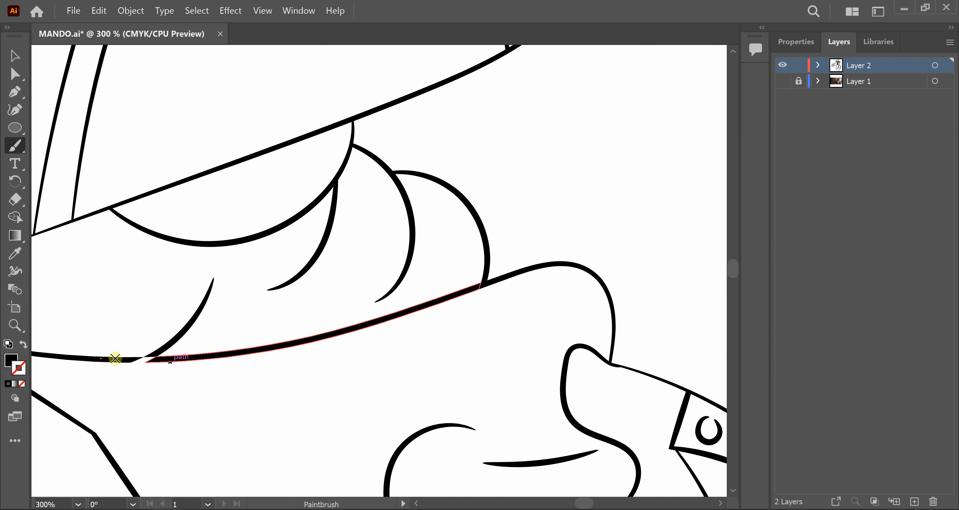
{"action": "left_click_drag", "start_coordinate": [189, 356], "coordinate": [191, 358]}
{"action": "left_click", "coordinate": [15, 56]}
- Show the reference photo under the line art around the skull-emblem shoulder plate and ready the Paintbrush
{"action": "scroll", "coordinate": [392, 313], "scroll_direction": "down", "scroll_amount": 3}
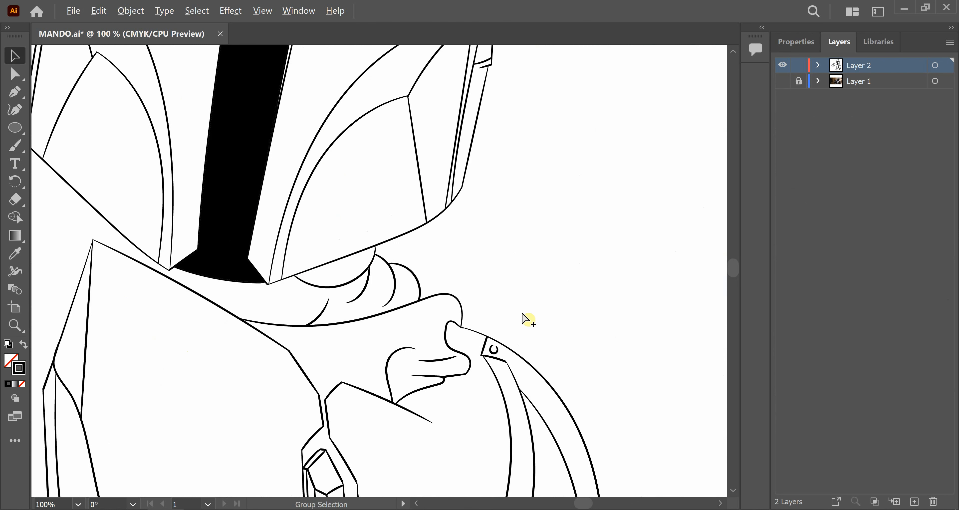
{"action": "mouse_move", "coordinate": [344, 272]}
{"action": "left_mouse_down"}
{"action": "mouse_move", "coordinate": [462, 282]}
{"action": "mouse_move", "coordinate": [545, 259]}
{"action": "left_mouse_up"}
{"action": "left_click", "coordinate": [782, 81]}
{"action": "left_click_drag", "start_coordinate": [373, 276], "coordinate": [508, 362]}
{"action": "key", "text": "b"}
{"action": "left_click_drag", "start_coordinate": [158, 196], "coordinate": [226, 169]}
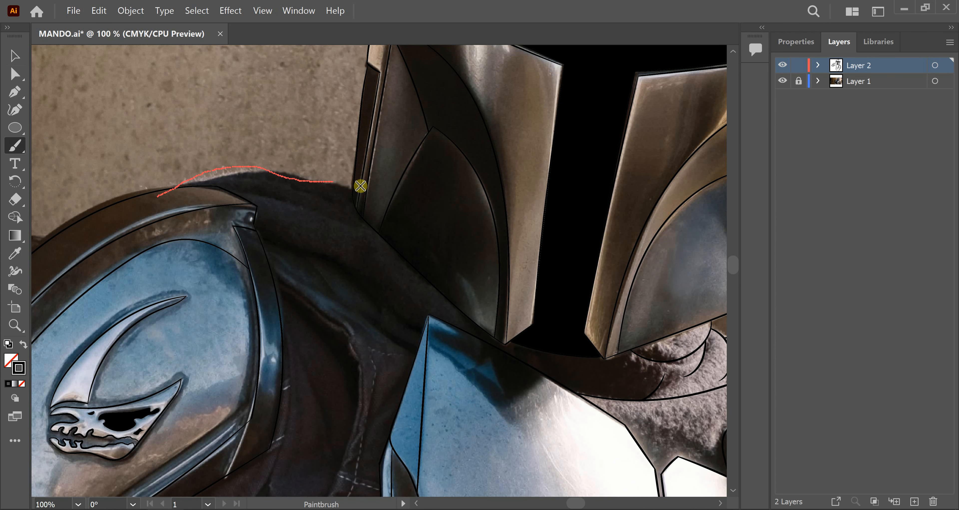
{"action": "left_click_drag", "start_coordinate": [361, 186], "coordinate": [412, 196]}
{"action": "key", "text": "ctrl+z"}
- Adjust the Paintbrush options and paint the cloth's outline and fold lines between the emblem shoulder plate, helmet and chest plate
{"action": "double_click", "coordinate": [21, 149]}
{"action": "left_click", "coordinate": [267, 279]}
{"action": "left_click_drag", "start_coordinate": [168, 196], "coordinate": [208, 180]}
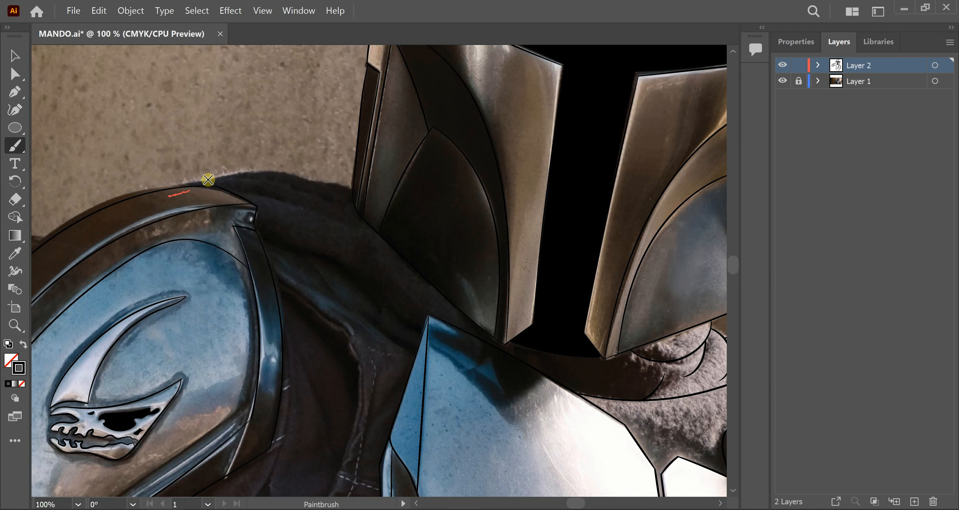
{"action": "mouse_move", "coordinate": [387, 214]}
{"action": "left_mouse_down"}
{"action": "mouse_move", "coordinate": [377, 195]}
{"action": "mouse_move", "coordinate": [356, 222]}
{"action": "left_mouse_up"}
{"action": "left_click_drag", "start_coordinate": [277, 181], "coordinate": [322, 198]}
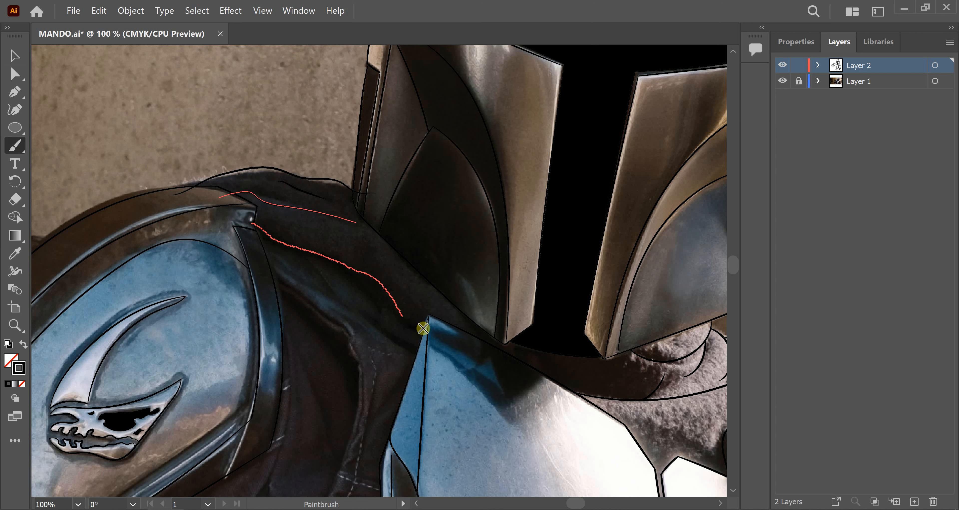
{"action": "left_click_drag", "start_coordinate": [423, 328], "coordinate": [445, 337]}
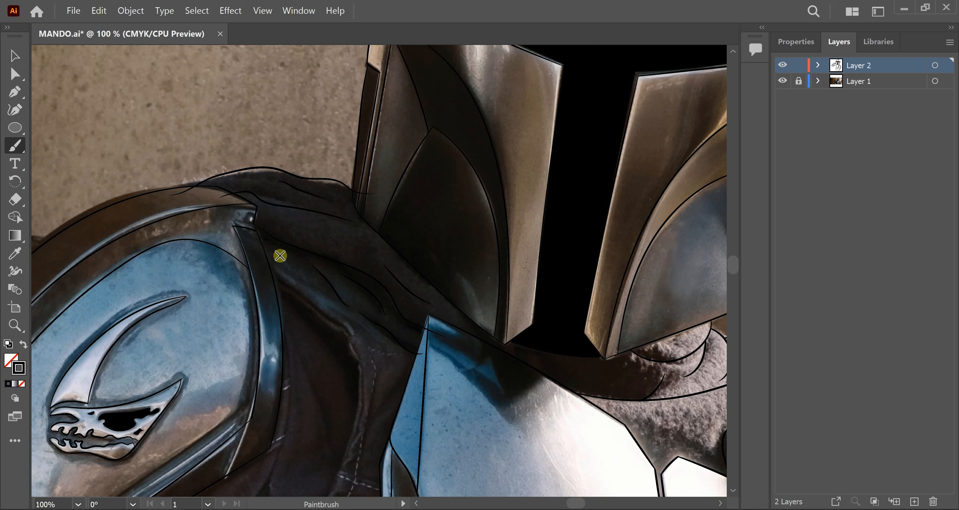
- Hide the reference photo, select all the line art including the new cloth folds, expand its appearance and divide it
{"action": "left_click", "coordinate": [782, 81]}
{"action": "key", "text": "v"}
{"action": "left_click_drag", "start_coordinate": [78, 102], "coordinate": [531, 419]}
{"action": "left_click", "coordinate": [131, 10]}
{"action": "left_click", "coordinate": [220, 164]}
{"action": "left_click", "coordinate": [796, 41]}
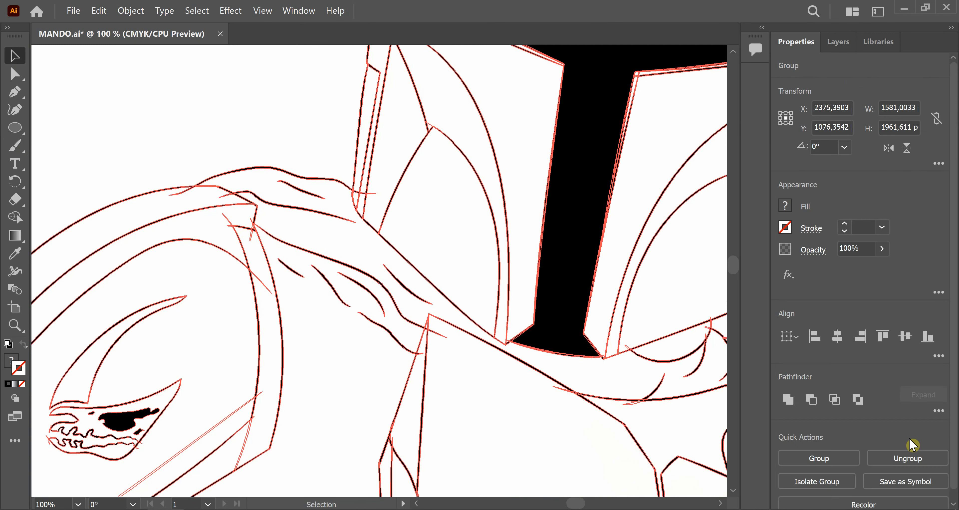
{"action": "key", "text": "ctrl+shift+a"}
- Trim the cloth stroke ends that overshoot the emblem shoulder plate and the helmet's side edge
{"action": "key", "text": "a"}
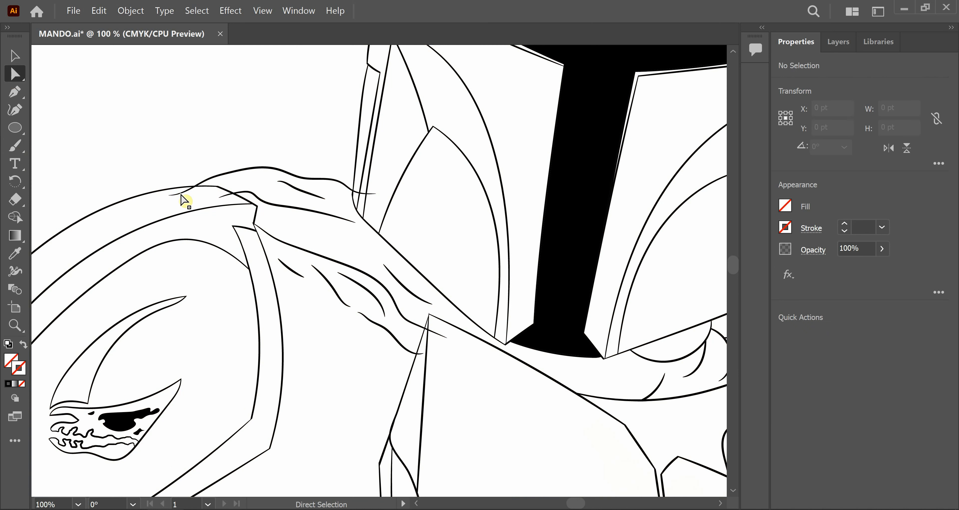
{"action": "scroll", "coordinate": [229, 194], "scroll_direction": "up", "scroll_amount": 1}
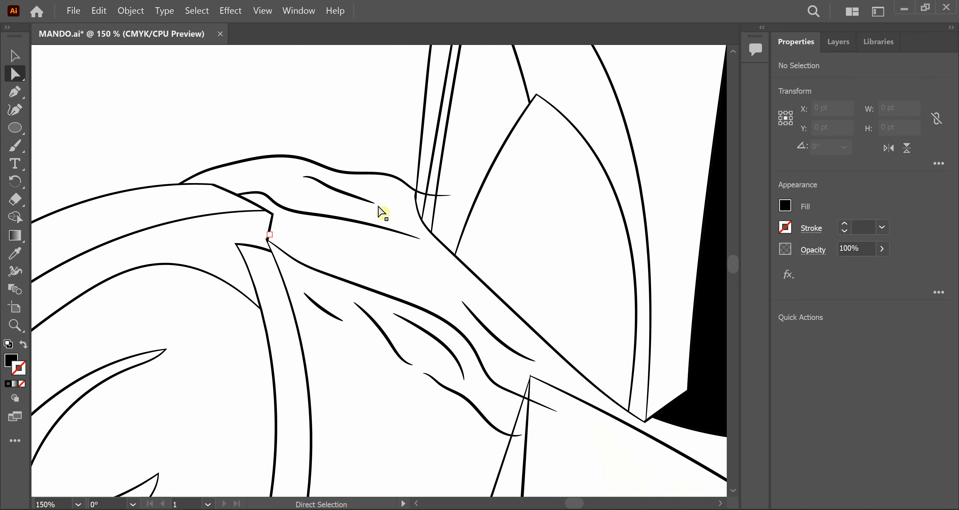
{"action": "scroll", "coordinate": [377, 211], "scroll_direction": "up", "scroll_amount": 1}
{"action": "left_click", "coordinate": [458, 192]}
{"action": "key", "text": "Delete"}
{"action": "key", "text": "Delete"}
{"action": "left_click", "coordinate": [430, 189]}
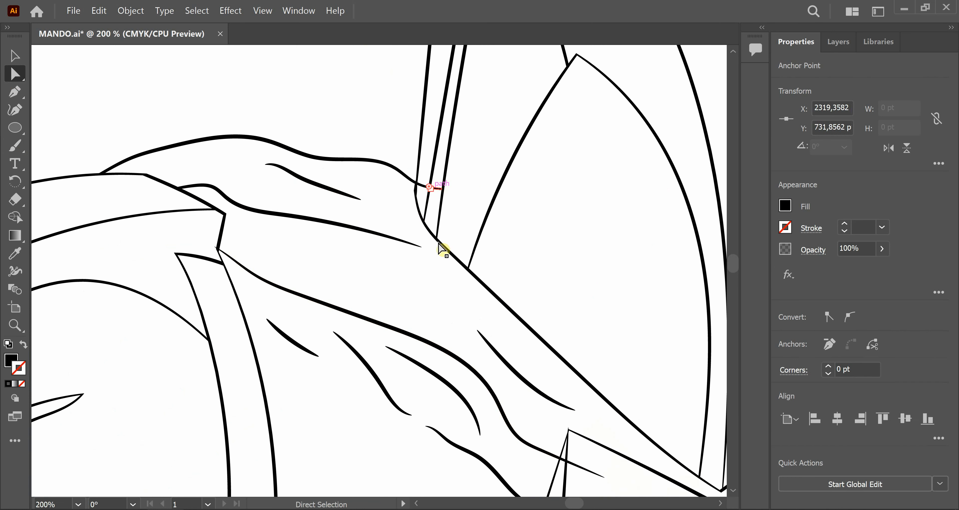
{"action": "key", "text": "Delete"}
{"action": "key", "text": "ctrl+z"}
- Delete the piece of the cloth outline just inside the helmet's outer side edge
{"action": "scroll", "coordinate": [427, 195], "scroll_direction": "up", "scroll_amount": 3}
{"action": "left_click", "coordinate": [416, 171]}
{"action": "key", "text": "Delete"}
{"action": "key", "text": "Delete"}
{"action": "left_click", "coordinate": [470, 179]}
{"action": "key", "text": "Delete"}
{"action": "key", "text": "Delete"}
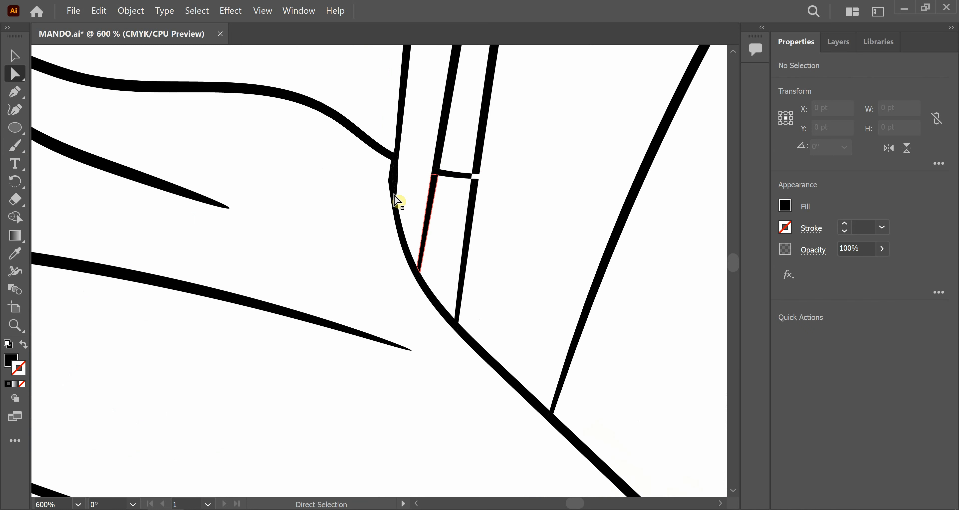
{"action": "key", "text": "ctrl+z"}
{"action": "key", "text": "ctrl+z"}
- Delete the leftover cloth stroke piece between the helmet's two inner side lines
{"action": "left_click", "coordinate": [457, 176]}
{"action": "key", "text": "Delete"}
{"action": "key", "text": "Delete"}
- Remove the lower cloth fold's end that crosses the chest plate's outer edge
{"action": "left_click_drag", "start_coordinate": [495, 337], "coordinate": [412, 147]}
{"action": "left_click_drag", "start_coordinate": [462, 376], "coordinate": [279, 111]}
{"action": "left_click_drag", "start_coordinate": [484, 365], "coordinate": [457, 320]}
{"action": "left_click", "coordinate": [496, 358]}
{"action": "key", "text": "Delete"}
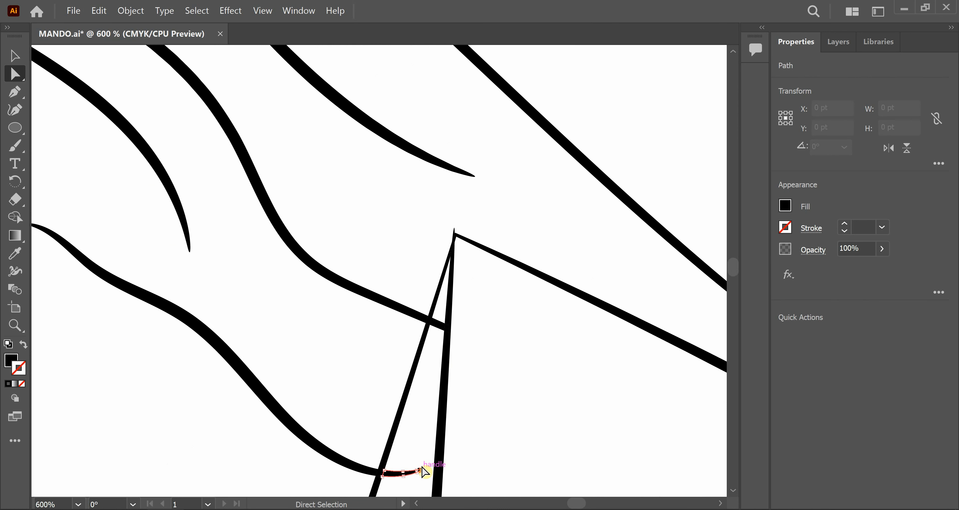
{"action": "key", "text": "ctrl+z"}
{"action": "key", "text": "ctrl+z"}
{"action": "left_click", "coordinate": [520, 360]}
{"action": "key", "text": "Delete"}
{"action": "key", "text": "Delete"}
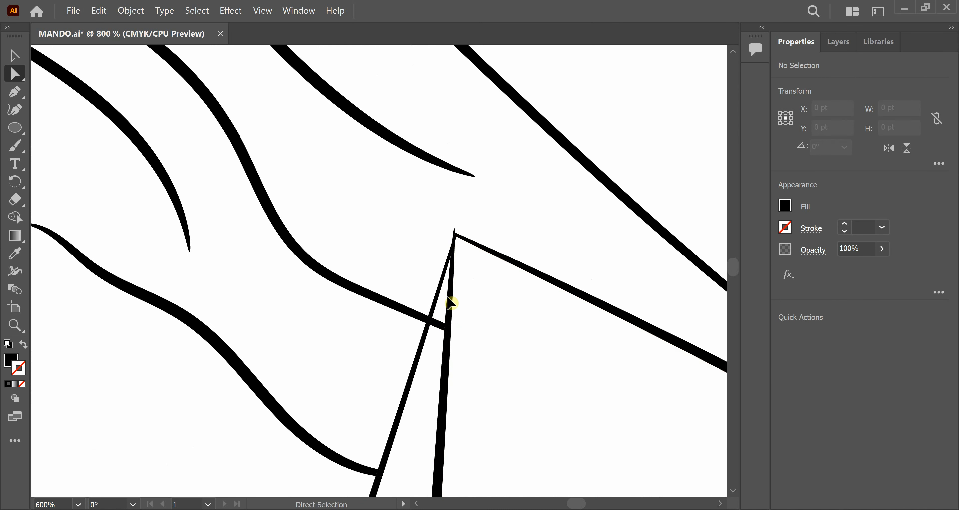
- Delete the upper cloth fold's piece inside the chest plate's narrow facet and the spike at the plate's top corner
{"action": "scroll", "coordinate": [471, 319], "scroll_direction": "up", "scroll_amount": 2}
{"action": "left_click", "coordinate": [417, 329]}
{"action": "left_click", "coordinate": [347, 329]}
{"action": "left_click", "coordinate": [404, 329]}
{"action": "key", "text": "Delete"}
{"action": "left_click", "coordinate": [437, 148]}
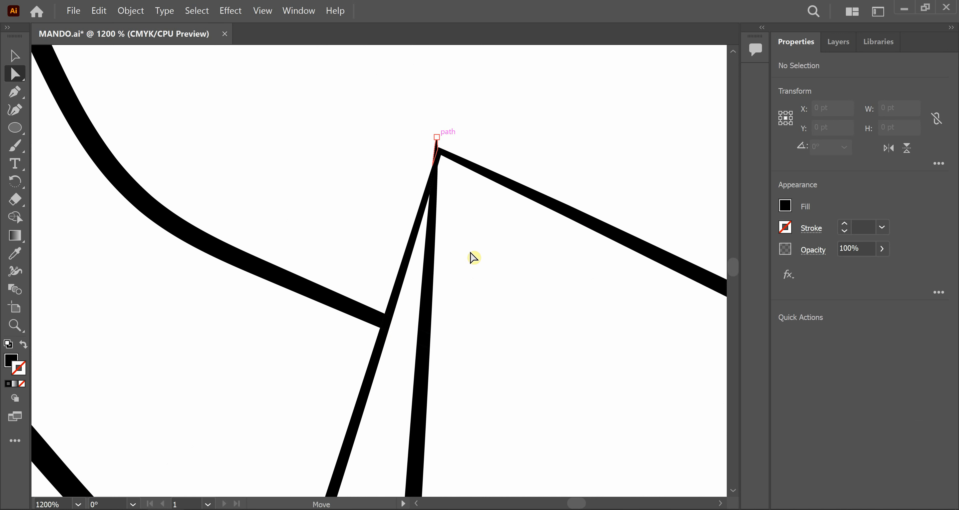
{"action": "key", "text": "Delete"}
- Show the reference photo, add a new layer and place it between the line art and the photo
{"action": "key", "text": "ctrl+0"}
{"action": "key", "text": "ctrl+minus"}
{"action": "key", "text": "ctrl+minus"}
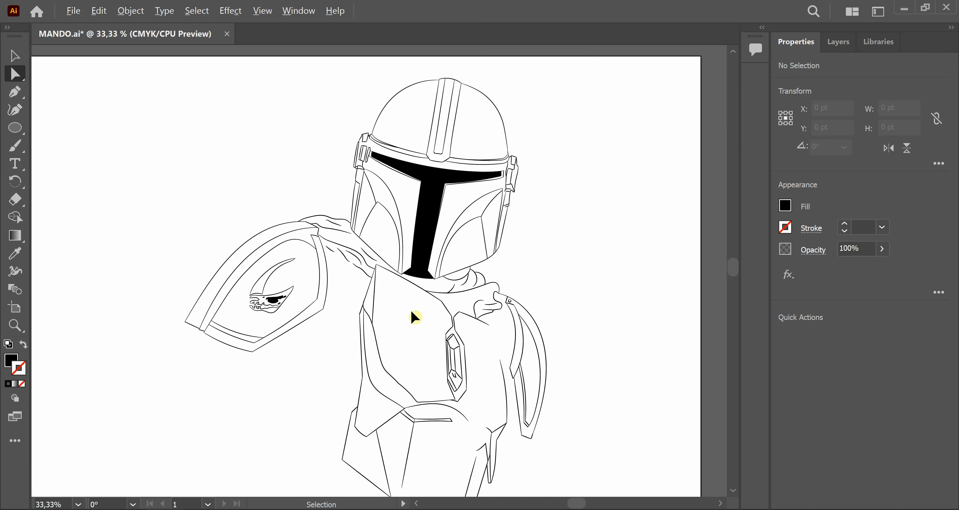
{"action": "left_click", "coordinate": [839, 41]}
{"action": "left_click", "coordinate": [783, 81]}
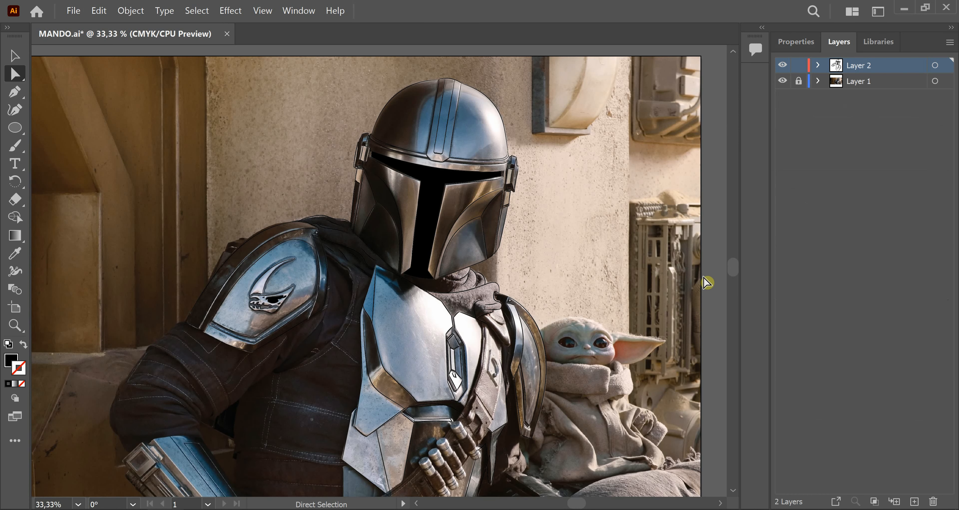
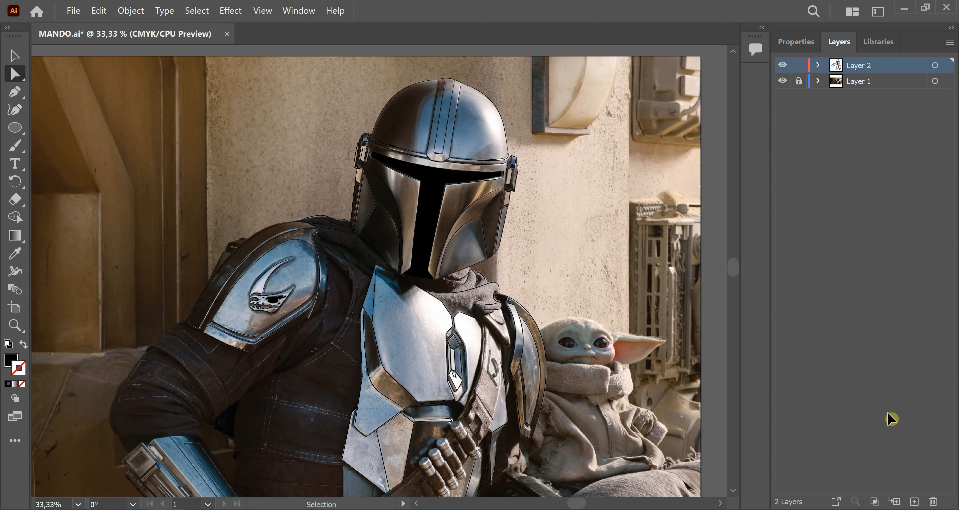
{"action": "left_click", "coordinate": [914, 501]}
{"action": "left_click_drag", "start_coordinate": [909, 67], "coordinate": [905, 89]}
- Outline the dark shadow inside the outermost neck fold with the Pencil tool and fill it black
{"action": "scroll", "coordinate": [439, 310], "scroll_direction": "up", "scroll_amount": 2}
{"action": "left_click_drag", "start_coordinate": [15, 145], "coordinate": [71, 183]}
{"action": "scroll", "coordinate": [511, 261], "scroll_direction": "up", "scroll_amount": 2}
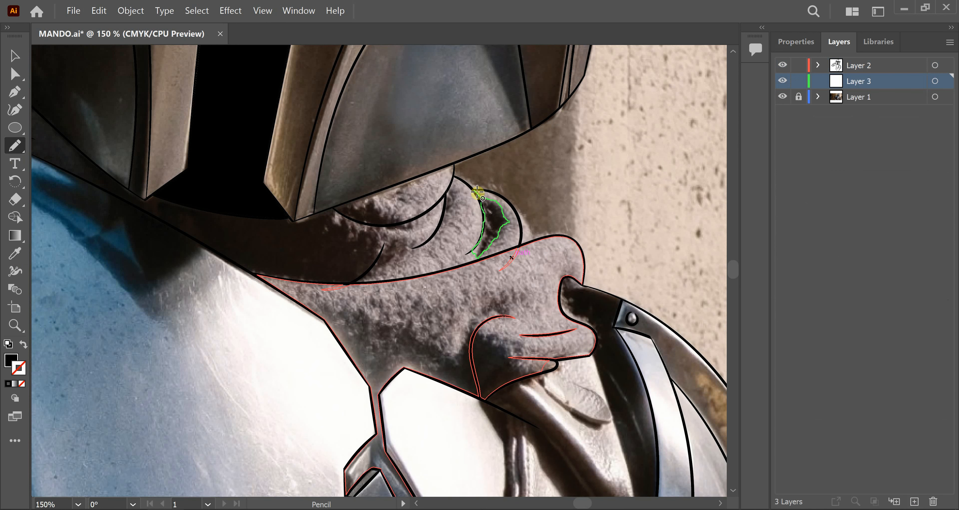
{"action": "left_click_drag", "start_coordinate": [477, 193], "coordinate": [477, 192]}
{"action": "left_click", "coordinate": [9, 364]}
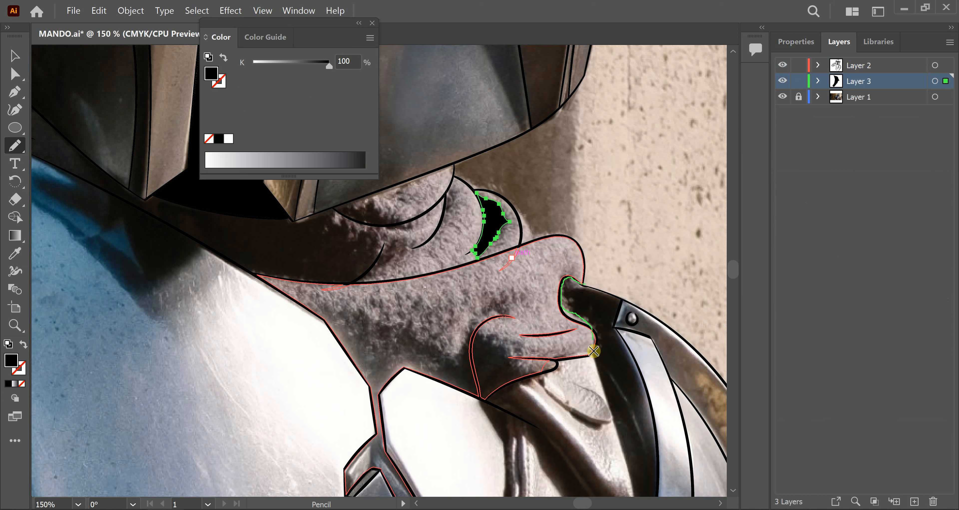
- Outline the shadow running from the scarf's outer edge down beside the shoulder strap and fill it black
{"action": "mouse_move", "coordinate": [620, 428]}
{"action": "left_mouse_down"}
{"action": "mouse_move", "coordinate": [618, 403]}
{"action": "mouse_move", "coordinate": [639, 394]}
{"action": "mouse_move", "coordinate": [640, 378]}
{"action": "mouse_move", "coordinate": [614, 327]}
{"action": "left_mouse_up"}
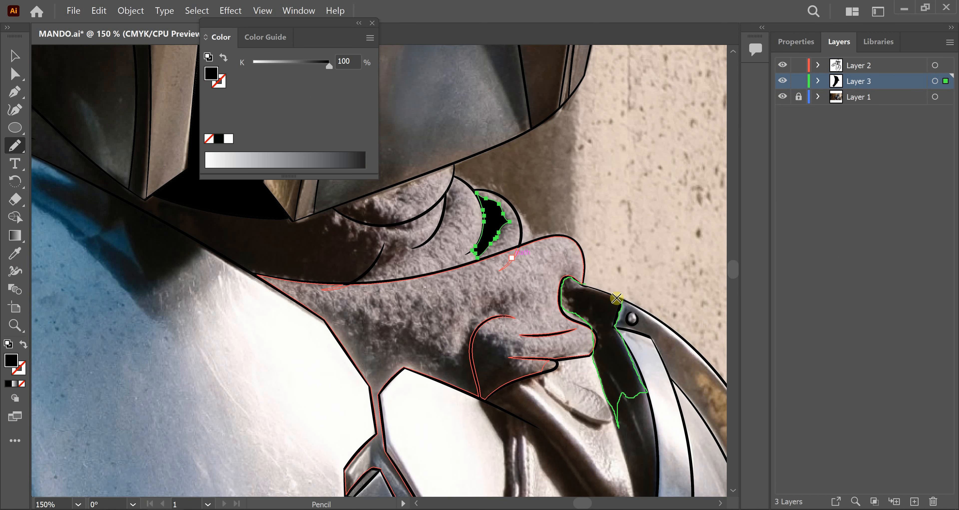
{"action": "left_click_drag", "start_coordinate": [576, 283], "coordinate": [575, 283]}
{"action": "left_click", "coordinate": [7, 384]}
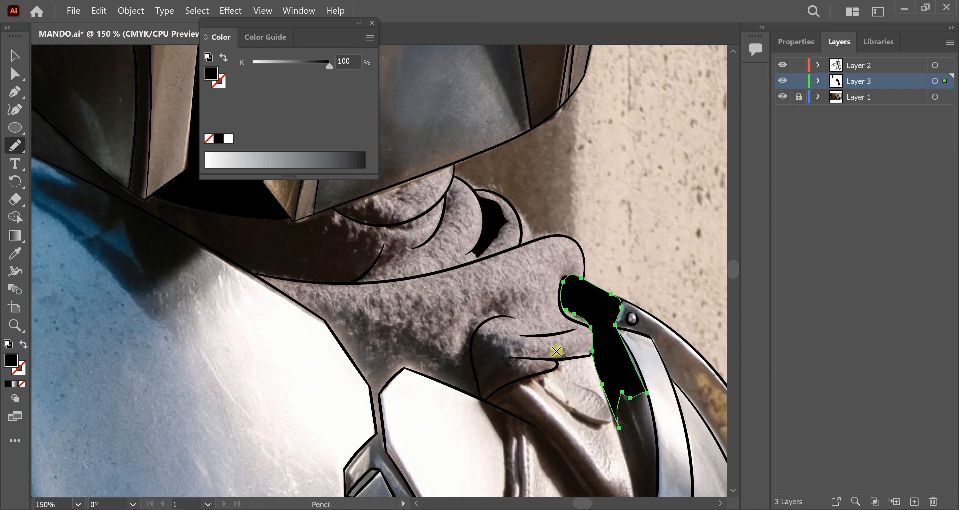
- Outline the jagged shadow under the scarf, down into the gap between the chest plates, and fill it black
{"action": "mouse_move", "coordinate": [326, 322]}
{"action": "left_mouse_down"}
{"action": "mouse_move", "coordinate": [352, 335]}
{"action": "mouse_move", "coordinate": [408, 330]}
{"action": "mouse_move", "coordinate": [436, 354]}
{"action": "mouse_move", "coordinate": [474, 328]}
{"action": "left_mouse_up"}
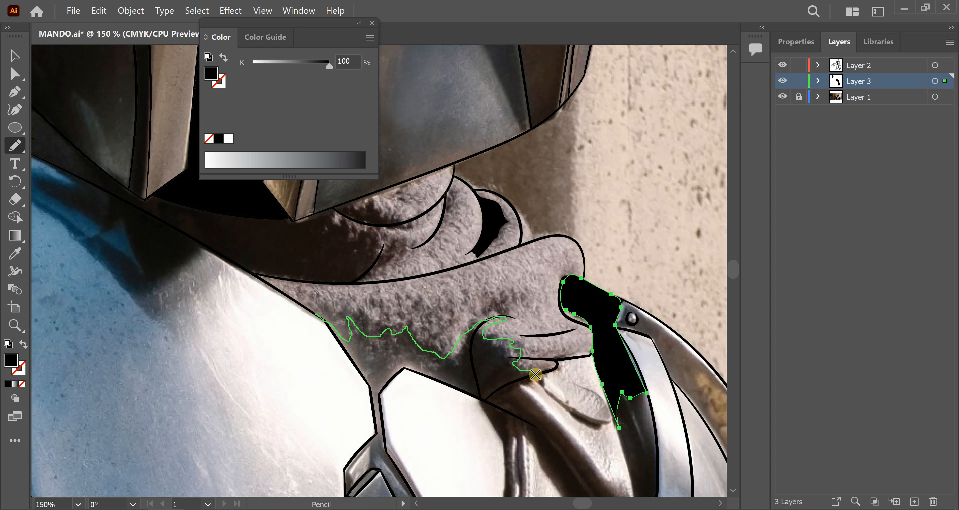
{"action": "mouse_move", "coordinate": [536, 374]}
{"action": "left_mouse_down"}
{"action": "mouse_move", "coordinate": [519, 389]}
{"action": "mouse_move", "coordinate": [540, 454]}
{"action": "left_mouse_up"}
{"action": "mouse_move", "coordinate": [473, 400]}
{"action": "left_mouse_down"}
{"action": "mouse_move", "coordinate": [442, 385]}
{"action": "mouse_move", "coordinate": [391, 380]}
{"action": "left_mouse_up"}
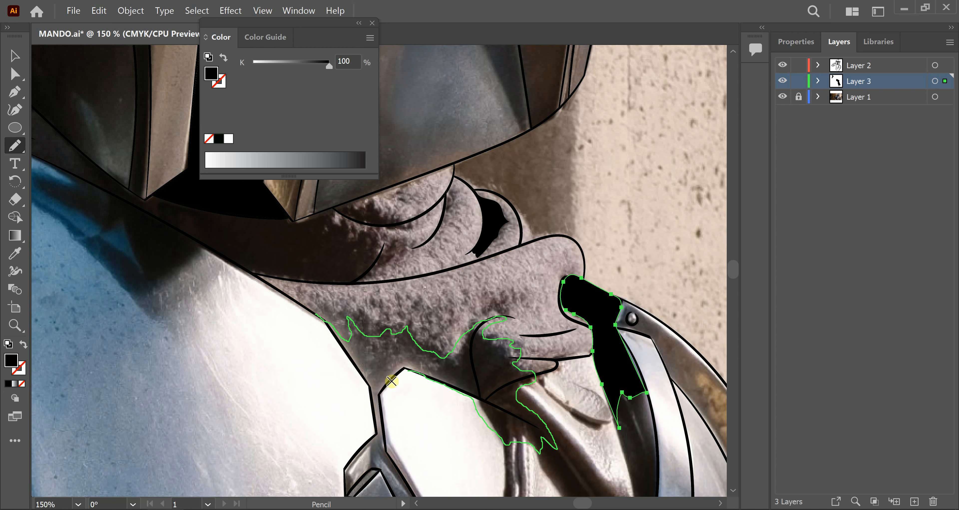
{"action": "left_click_drag", "start_coordinate": [317, 317], "coordinate": [321, 320]}
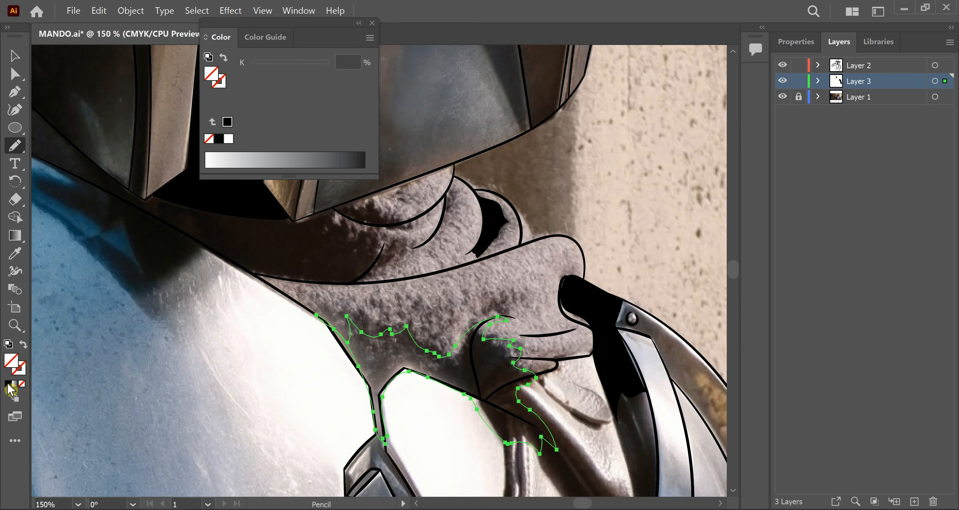
- Hide the reference photo to check the black shadows against the whole line art, and show the photo again
{"action": "scroll", "coordinate": [517, 295], "scroll_direction": "down", "scroll_amount": 5}
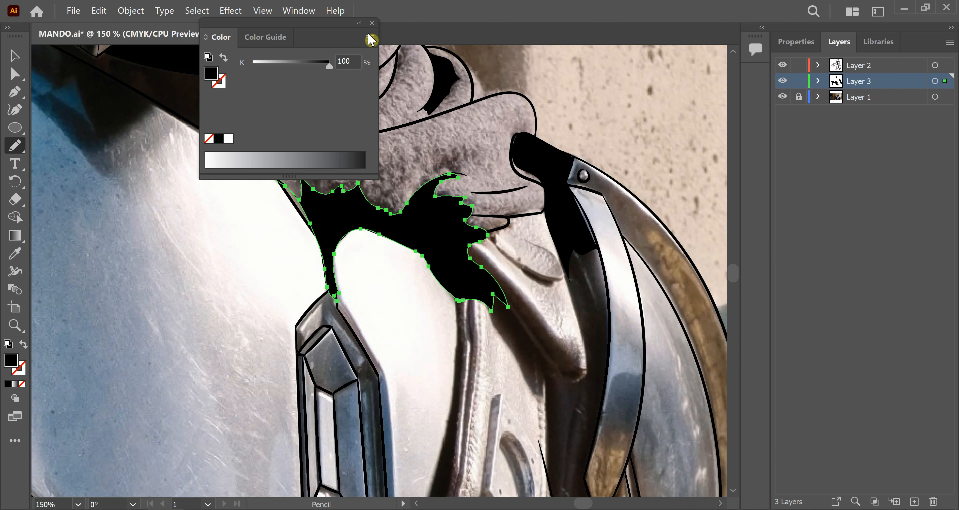
{"action": "left_click", "coordinate": [359, 24]}
{"action": "left_click", "coordinate": [783, 97]}
{"action": "left_click", "coordinate": [13, 56]}
{"action": "left_click", "coordinate": [268, 246]}
{"action": "scroll", "coordinate": [351, 280], "scroll_direction": "down", "scroll_amount": 3}
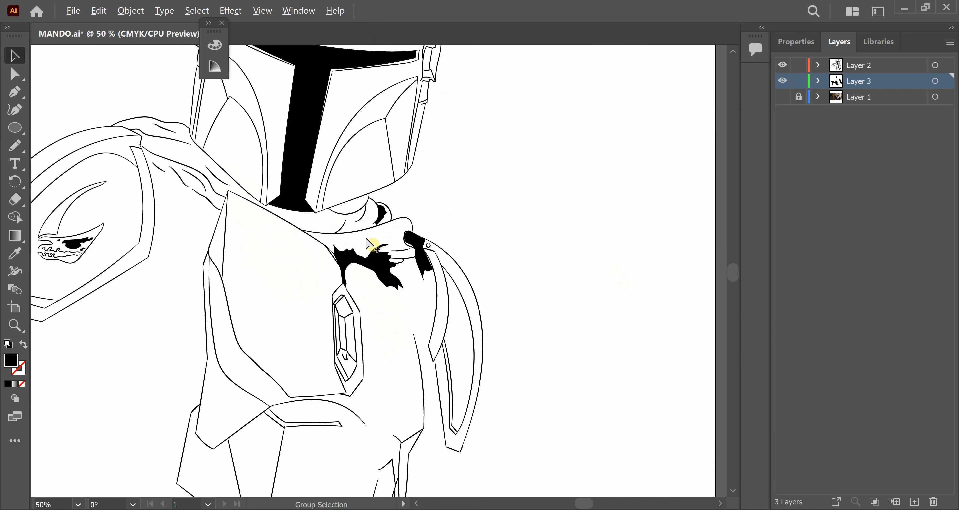
{"action": "scroll", "coordinate": [368, 244], "scroll_direction": "down", "scroll_amount": 1}
{"action": "left_click", "coordinate": [221, 23]}
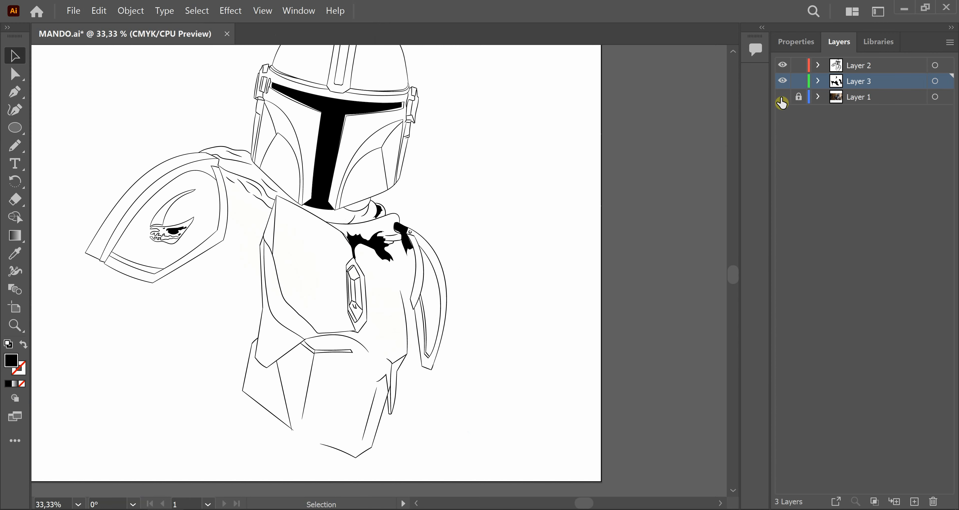
{"action": "left_click", "coordinate": [783, 97]}
- Adjust the Pencil options, outline the dark side facet of the chest plate and fill the shape black
{"action": "scroll", "coordinate": [298, 294], "scroll_direction": "up", "scroll_amount": 3}
{"action": "scroll", "coordinate": [271, 261], "scroll_direction": "up", "scroll_amount": 2}
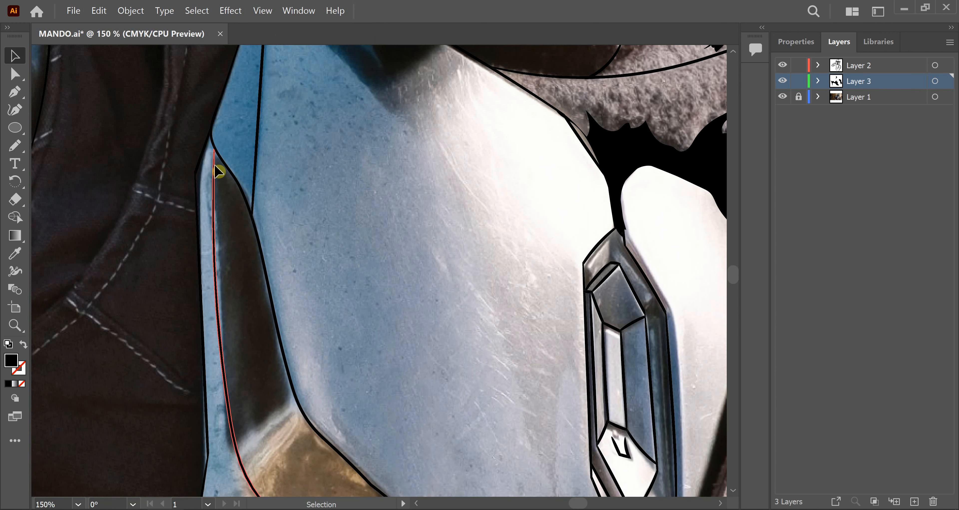
{"action": "key", "text": "n"}
{"action": "mouse_move", "coordinate": [230, 174]}
{"action": "left_mouse_down"}
{"action": "mouse_move", "coordinate": [266, 267]}
{"action": "mouse_move", "coordinate": [288, 391]}
{"action": "mouse_move", "coordinate": [265, 414]}
{"action": "mouse_move", "coordinate": [241, 400]}
{"action": "mouse_move", "coordinate": [237, 431]}
{"action": "mouse_move", "coordinate": [209, 177]}
{"action": "mouse_move", "coordinate": [217, 157]}
{"action": "left_mouse_up"}
{"action": "double_click", "coordinate": [15, 145]}
{"action": "left_click", "coordinate": [469, 373]}
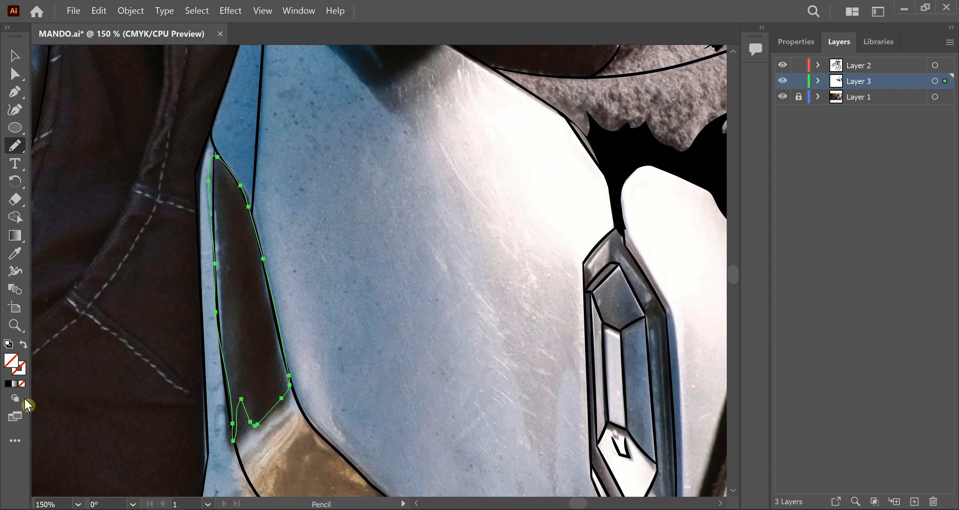
{"action": "left_click", "coordinate": [8, 384]}
- Outline the shadow along the chest plate's lower edge and the recess beneath it, fill it black and deselect it
{"action": "left_click_drag", "start_coordinate": [367, 303], "coordinate": [274, 103]}
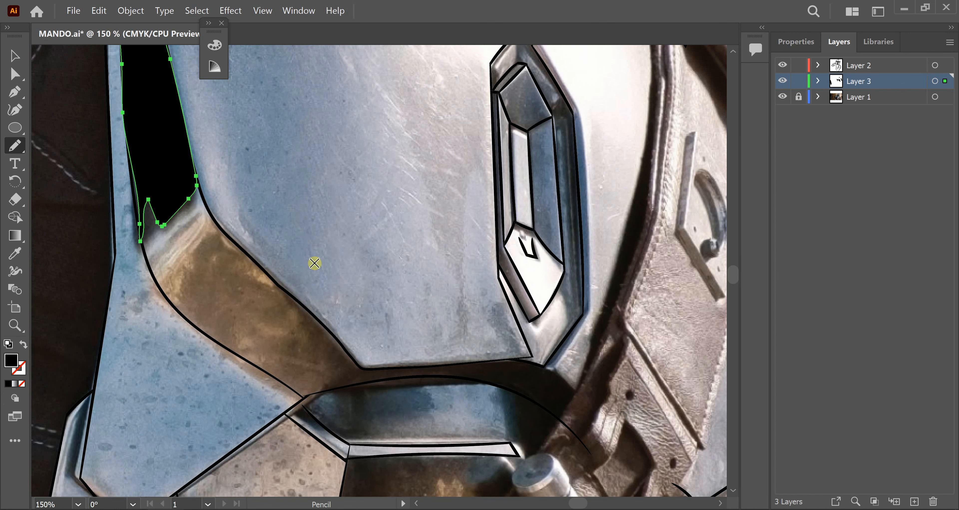
{"action": "mouse_move", "coordinate": [306, 395]}
{"action": "left_mouse_down"}
{"action": "mouse_move", "coordinate": [357, 376]}
{"action": "mouse_move", "coordinate": [337, 337]}
{"action": "mouse_move", "coordinate": [351, 355]}
{"action": "mouse_move", "coordinate": [485, 354]}
{"action": "mouse_move", "coordinate": [551, 368]}
{"action": "mouse_move", "coordinate": [576, 406]}
{"action": "mouse_move", "coordinate": [547, 418]}
{"action": "mouse_move", "coordinate": [545, 452]}
{"action": "mouse_move", "coordinate": [509, 428]}
{"action": "mouse_move", "coordinate": [506, 408]}
{"action": "mouse_move", "coordinate": [438, 389]}
{"action": "mouse_move", "coordinate": [369, 432]}
{"action": "mouse_move", "coordinate": [334, 431]}
{"action": "mouse_move", "coordinate": [353, 408]}
{"action": "mouse_move", "coordinate": [322, 424]}
{"action": "mouse_move", "coordinate": [293, 417]}
{"action": "mouse_move", "coordinate": [312, 397]}
{"action": "left_mouse_up"}
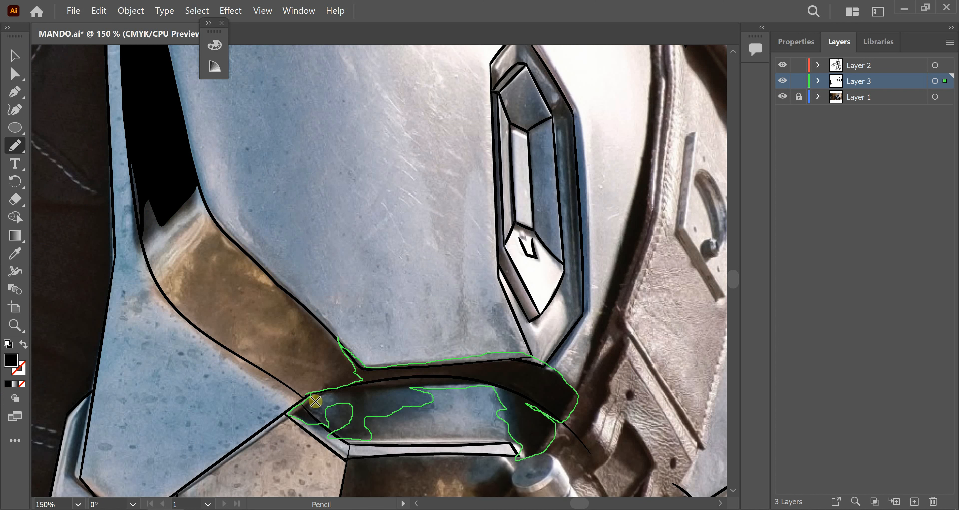
{"action": "left_click", "coordinate": [8, 384]}
{"action": "left_click", "coordinate": [15, 55]}
{"action": "left_click", "coordinate": [394, 278]}
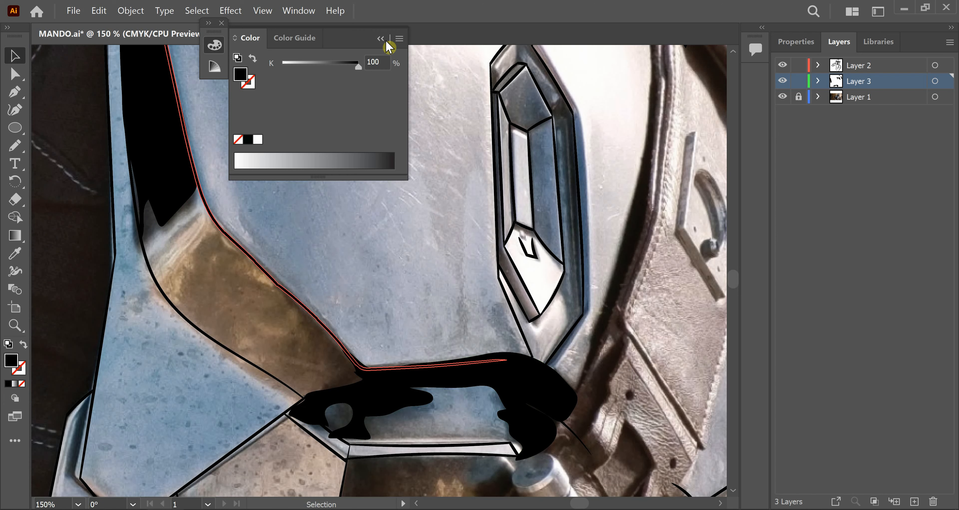
- Hide the reference photo to check the whole line art with the filled chest shadows, and show the photo again
{"action": "scroll", "coordinate": [407, 204], "scroll_direction": "down", "scroll_amount": 5}
{"action": "scroll", "coordinate": [542, 353], "scroll_direction": "down", "scroll_amount": 4}
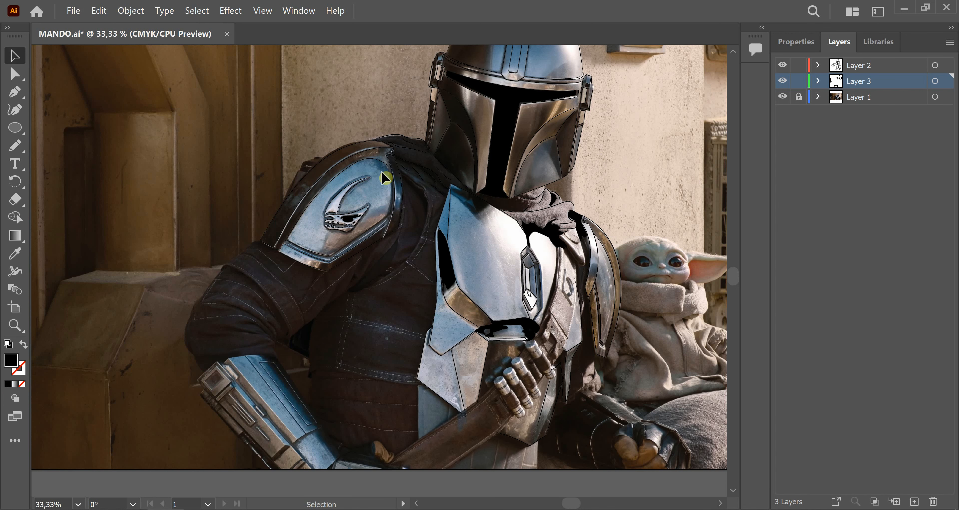
{"action": "left_click_drag", "start_coordinate": [512, 90], "coordinate": [446, 138]}
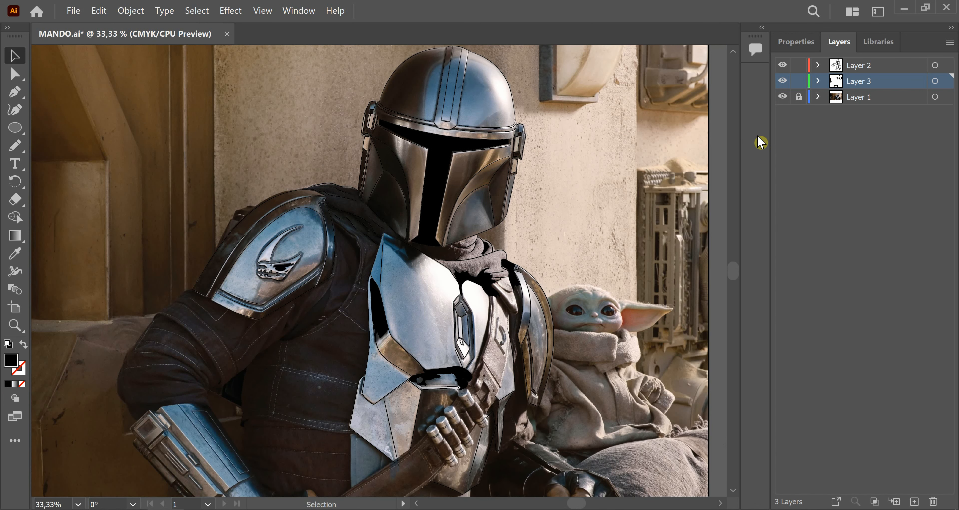
{"action": "left_click", "coordinate": [782, 97]}
{"action": "scroll", "coordinate": [510, 346], "scroll_direction": "down", "scroll_amount": 2}
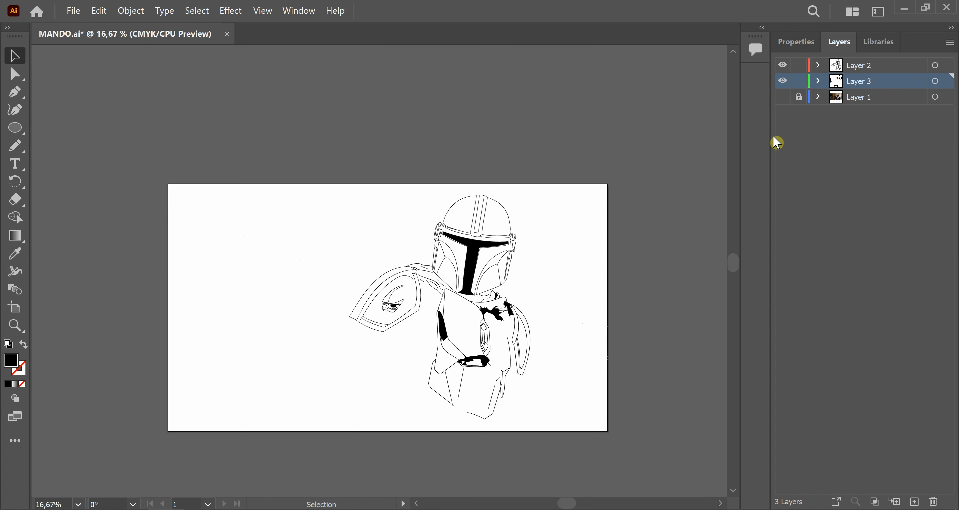
{"action": "left_click", "coordinate": [782, 97]}
{"action": "left_click", "coordinate": [781, 98]}
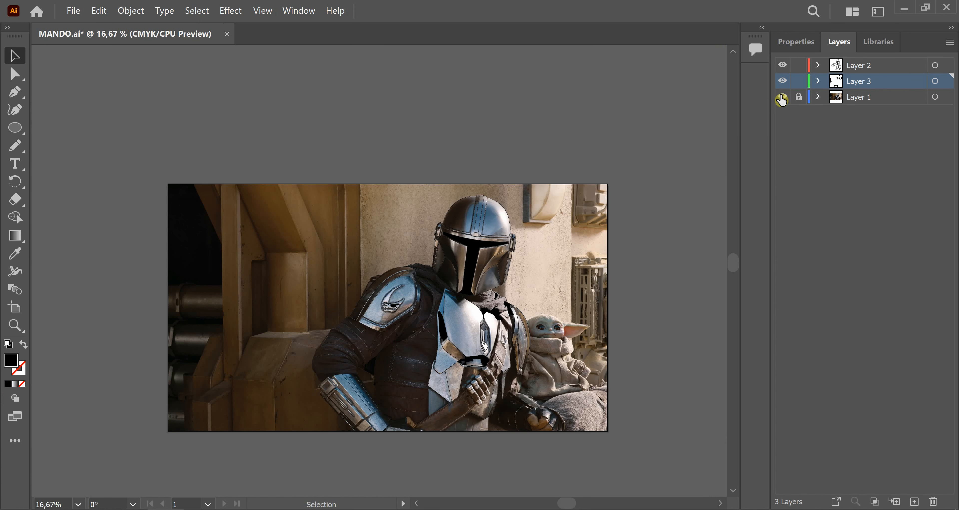
- Choose the Paintbrush, check its options and paint the long fold line from beside the shoulder armour down towards the armpit
{"action": "scroll", "coordinate": [473, 307], "scroll_direction": "up", "scroll_amount": 3}
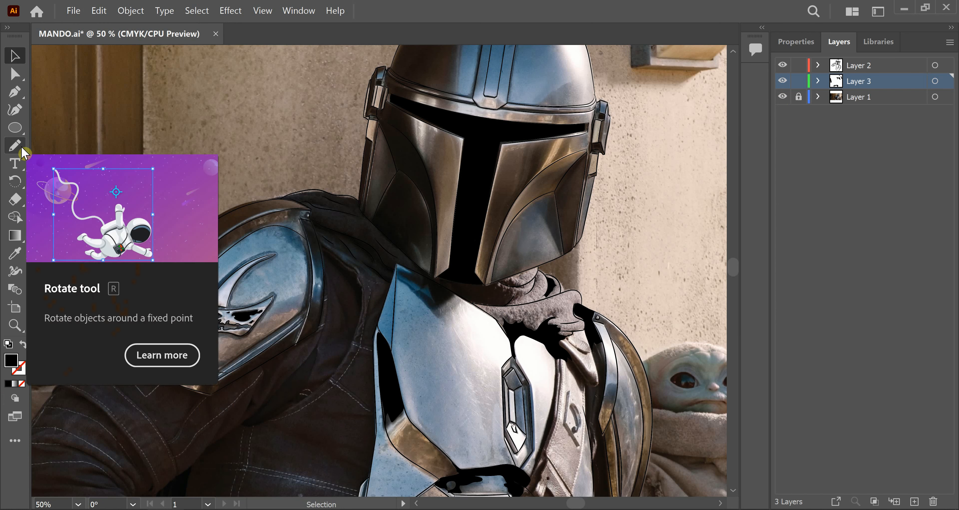
{"action": "key", "text": "b"}
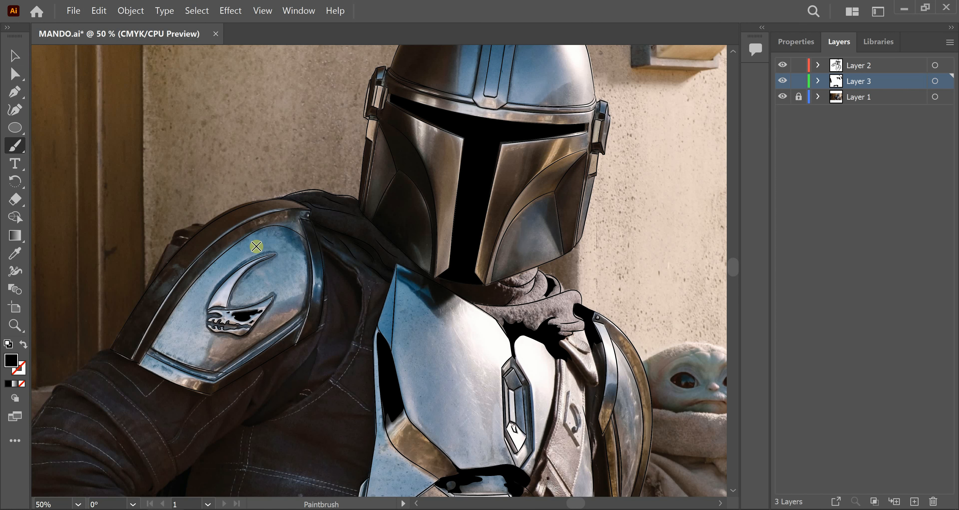
{"action": "mouse_move", "coordinate": [318, 246]}
{"action": "left_mouse_down"}
{"action": "mouse_move", "coordinate": [363, 298]}
{"action": "mouse_move", "coordinate": [354, 340]}
{"action": "mouse_move", "coordinate": [309, 399]}
{"action": "mouse_move", "coordinate": [257, 425]}
{"action": "left_mouse_up"}
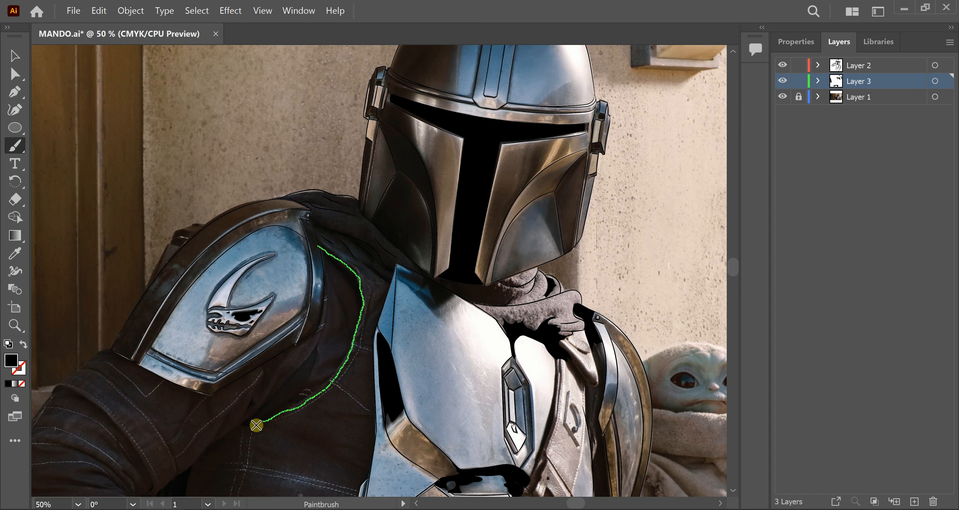
{"action": "double_click", "coordinate": [16, 146]}
{"action": "left_click", "coordinate": [268, 286]}
{"action": "mouse_move", "coordinate": [360, 276]}
{"action": "left_mouse_down"}
{"action": "mouse_move", "coordinate": [340, 366]}
{"action": "mouse_move", "coordinate": [272, 419]}
{"action": "mouse_move", "coordinate": [241, 415]}
{"action": "left_mouse_up"}
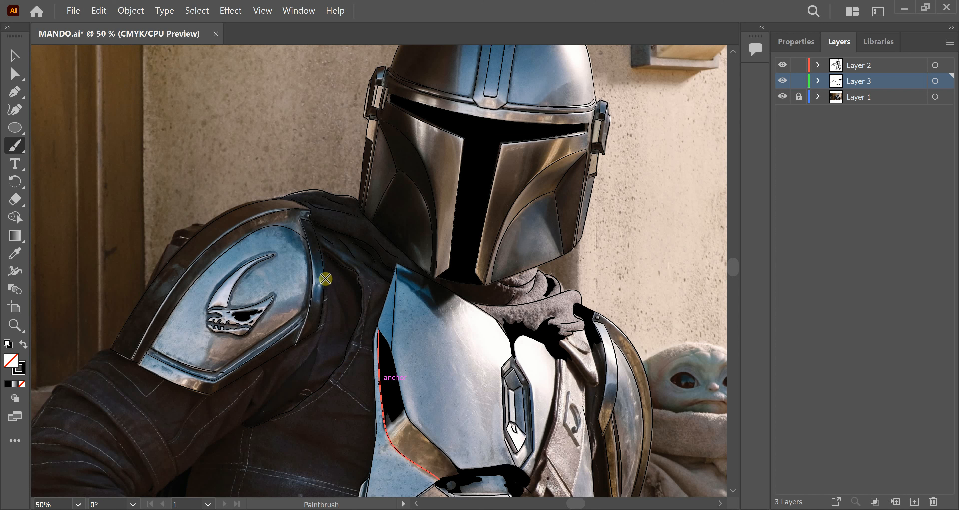
- Paint more fold lines in the dark cloth between the shoulder armour and the chest plate
{"action": "mouse_move", "coordinate": [325, 279]}
{"action": "left_mouse_down"}
{"action": "mouse_move", "coordinate": [327, 315]}
{"action": "mouse_move", "coordinate": [242, 428]}
{"action": "left_mouse_up"}
{"action": "mouse_move", "coordinate": [316, 342]}
{"action": "left_mouse_down"}
{"action": "mouse_move", "coordinate": [310, 379]}
{"action": "mouse_move", "coordinate": [278, 421]}
{"action": "left_mouse_up"}
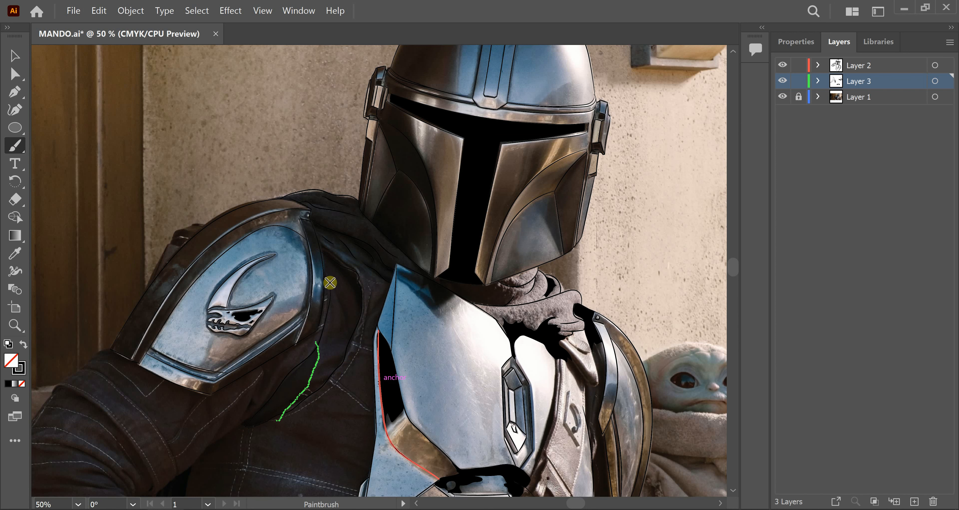
{"action": "left_click_drag", "start_coordinate": [330, 278], "coordinate": [345, 327]}
{"action": "mouse_move", "coordinate": [385, 296]}
{"action": "left_mouse_down"}
{"action": "mouse_move", "coordinate": [366, 329]}
{"action": "mouse_move", "coordinate": [370, 273]}
{"action": "left_mouse_up"}
- Hide the reference photo to check the painted shoulder folds, and show the photo again
{"action": "key", "text": "ctrl+shift+w"}
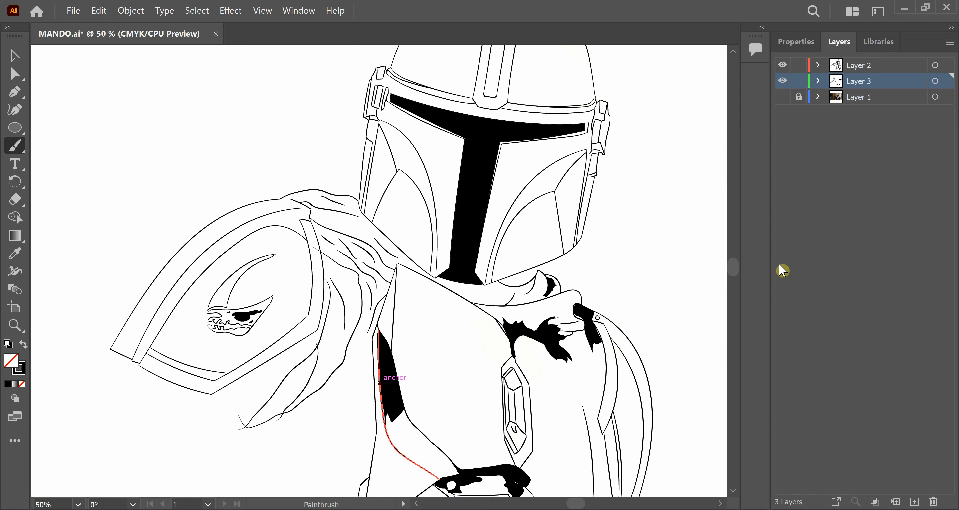
{"action": "left_click", "coordinate": [783, 99]}
{"action": "left_click", "coordinate": [783, 100]}
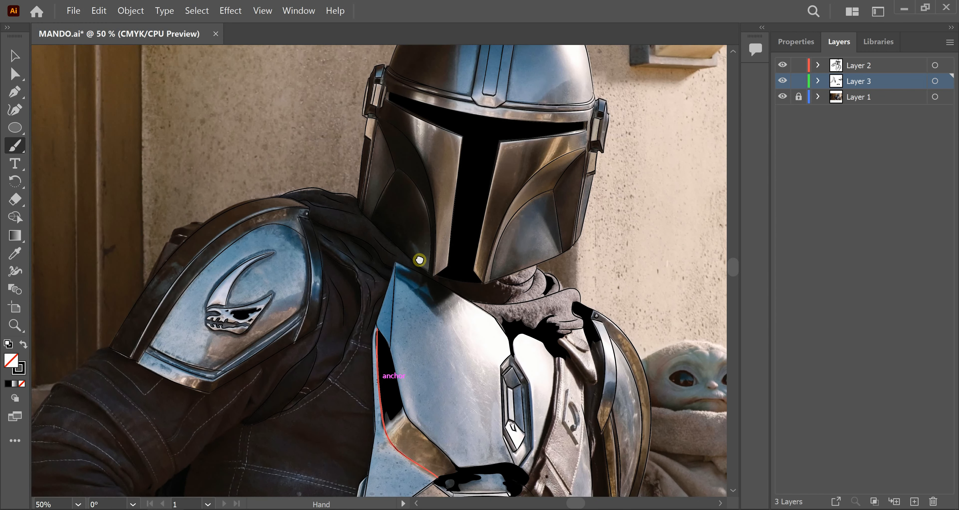
- Paint the sleeve's seam lines and outer contour below the shoulder armour, and the cloth edge behind the armour
{"action": "left_click_drag", "start_coordinate": [417, 260], "coordinate": [421, 144]}
{"action": "mouse_move", "coordinate": [56, 283]}
{"action": "left_mouse_down"}
{"action": "mouse_move", "coordinate": [97, 283]}
{"action": "mouse_move", "coordinate": [151, 350]}
{"action": "left_mouse_up"}
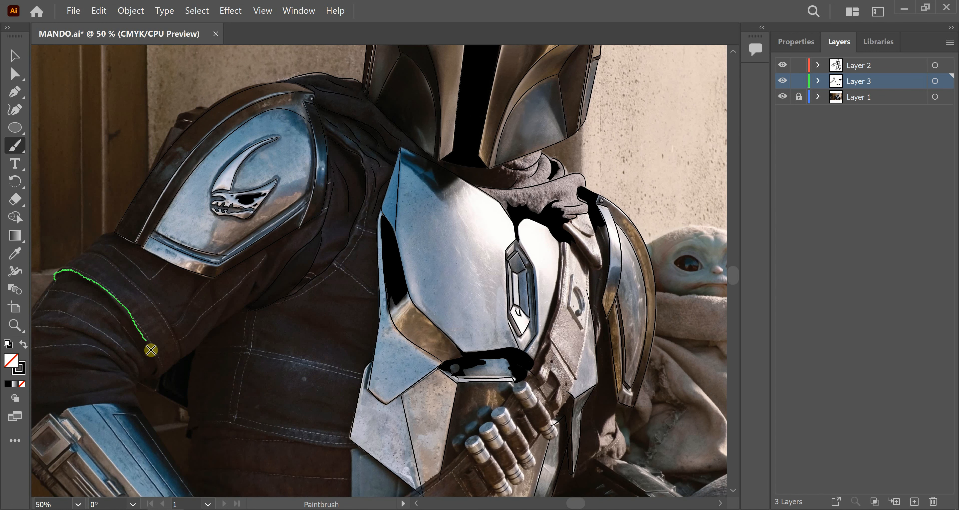
{"action": "mouse_move", "coordinate": [55, 277]}
{"action": "left_mouse_down"}
{"action": "mouse_move", "coordinate": [84, 255]}
{"action": "mouse_move", "coordinate": [152, 301]}
{"action": "mouse_move", "coordinate": [179, 363]}
{"action": "mouse_move", "coordinate": [165, 375]}
{"action": "mouse_move", "coordinate": [144, 371]}
{"action": "left_mouse_up"}
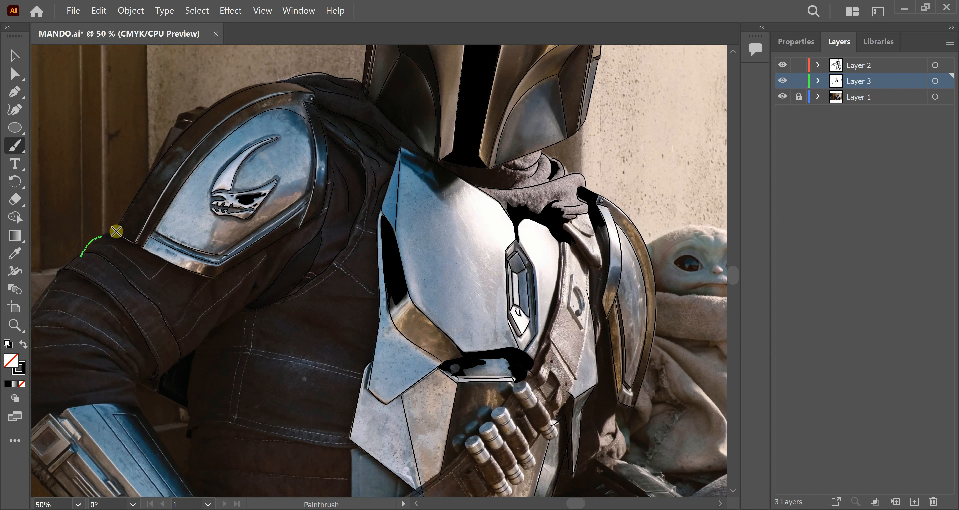
{"action": "left_click_drag", "start_coordinate": [116, 231], "coordinate": [118, 229]}
{"action": "mouse_move", "coordinate": [148, 183]}
{"action": "left_mouse_down"}
{"action": "mouse_move", "coordinate": [168, 130]}
{"action": "mouse_move", "coordinate": [182, 129]}
{"action": "mouse_move", "coordinate": [211, 110]}
{"action": "left_mouse_up"}
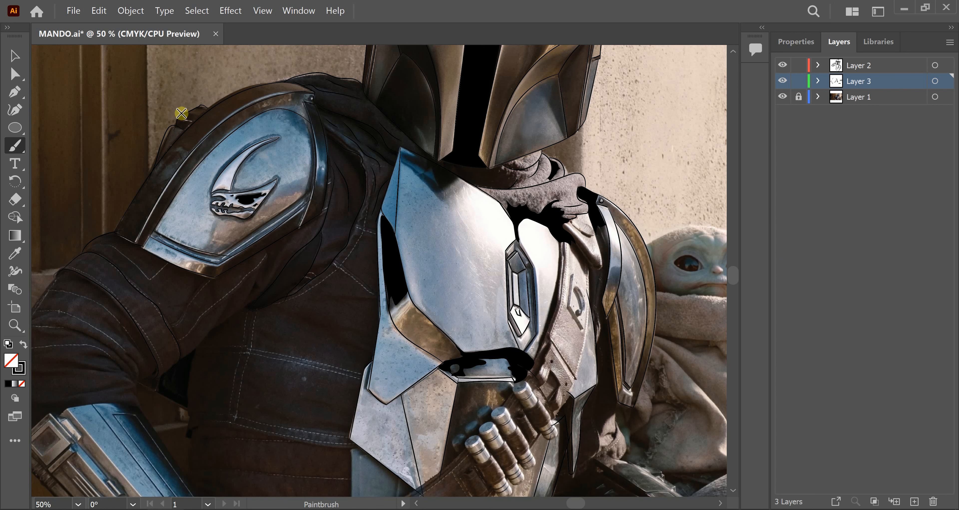
- Hide the reference photo to check the new sleeve lines against the whole drawing, and show the photo again
{"action": "left_click", "coordinate": [783, 97]}
{"action": "scroll", "coordinate": [551, 229], "scroll_direction": "down", "scroll_amount": 3}
{"action": "left_click", "coordinate": [782, 97]}
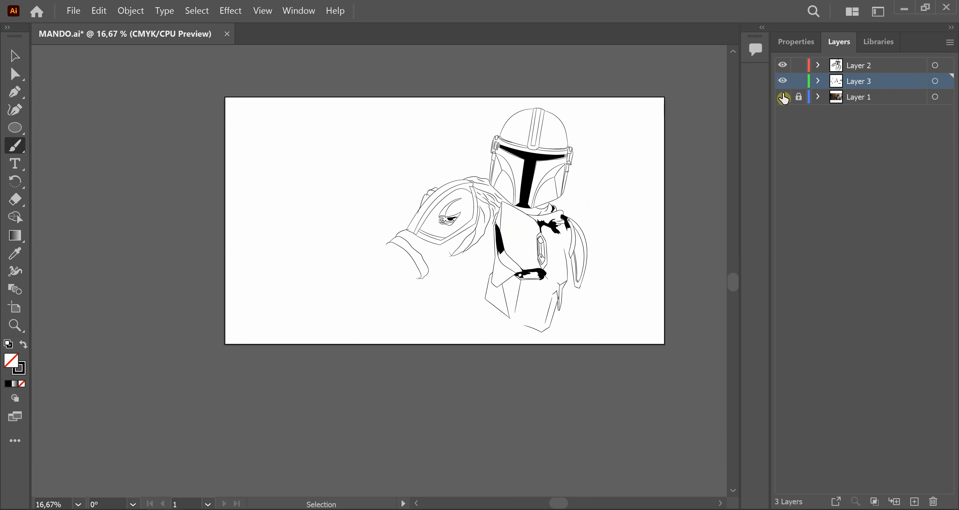
{"action": "left_click", "coordinate": [782, 97]}
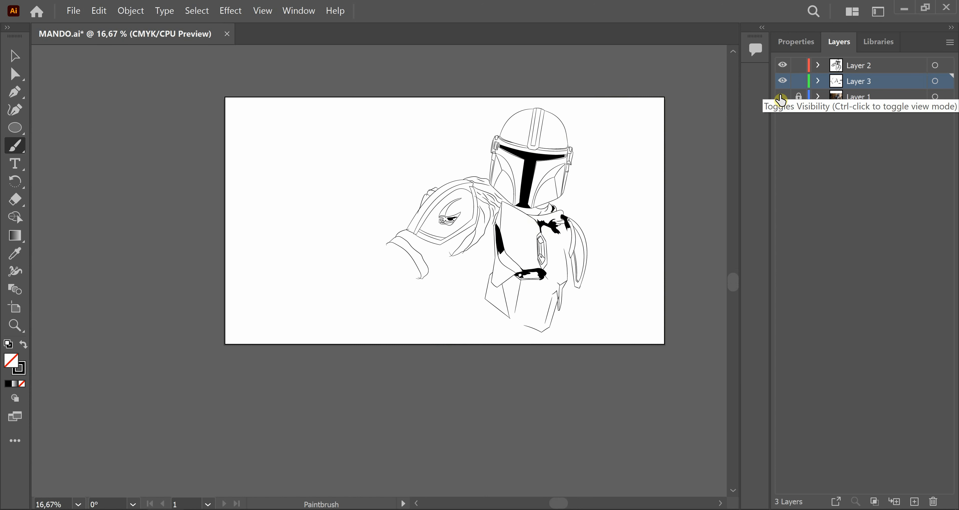
{"action": "left_click", "coordinate": [783, 97]}
- Paint the fold and seam lines on the underside of the upper sleeve, from the inner elbow up to the armpit
{"action": "scroll", "coordinate": [451, 288], "scroll_direction": "up", "scroll_amount": 4}
{"action": "mouse_move", "coordinate": [383, 321]}
{"action": "left_mouse_down"}
{"action": "mouse_move", "coordinate": [439, 269]}
{"action": "mouse_move", "coordinate": [454, 235]}
{"action": "left_mouse_up"}
{"action": "left_click_drag", "start_coordinate": [428, 278], "coordinate": [497, 197]}
{"action": "left_click_drag", "start_coordinate": [476, 245], "coordinate": [514, 199]}
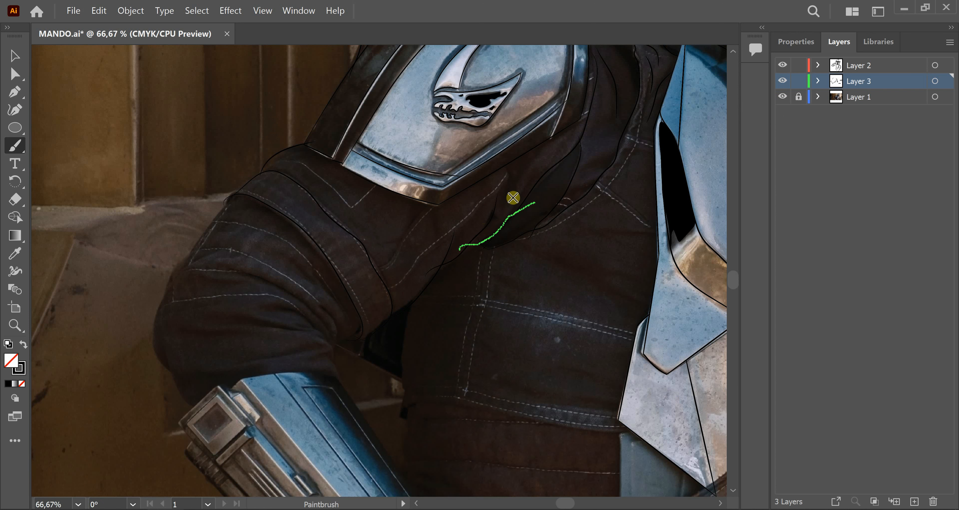
{"action": "mouse_move", "coordinate": [382, 293]}
{"action": "left_mouse_down"}
{"action": "mouse_move", "coordinate": [471, 216]}
{"action": "mouse_move", "coordinate": [508, 167]}
{"action": "left_mouse_up"}
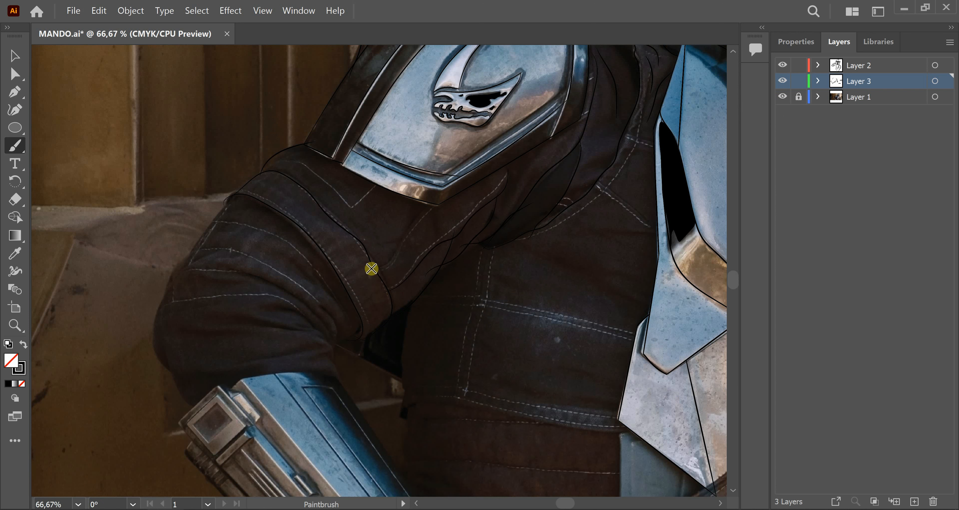
{"action": "left_click_drag", "start_coordinate": [373, 268], "coordinate": [443, 191]}
- Paint the creases around the bent elbow, and outline the torso's side edge and the seam across the waist
{"action": "mouse_move", "coordinate": [234, 269]}
{"action": "left_mouse_down"}
{"action": "mouse_move", "coordinate": [291, 290]}
{"action": "mouse_move", "coordinate": [333, 354]}
{"action": "left_mouse_up"}
{"action": "mouse_move", "coordinate": [325, 311]}
{"action": "left_mouse_down"}
{"action": "mouse_move", "coordinate": [334, 352]}
{"action": "mouse_move", "coordinate": [366, 326]}
{"action": "left_mouse_up"}
{"action": "left_click_drag", "start_coordinate": [196, 322], "coordinate": [314, 330]}
{"action": "mouse_move", "coordinate": [234, 316]}
{"action": "left_mouse_down"}
{"action": "mouse_move", "coordinate": [305, 330]}
{"action": "mouse_move", "coordinate": [309, 320]}
{"action": "left_mouse_up"}
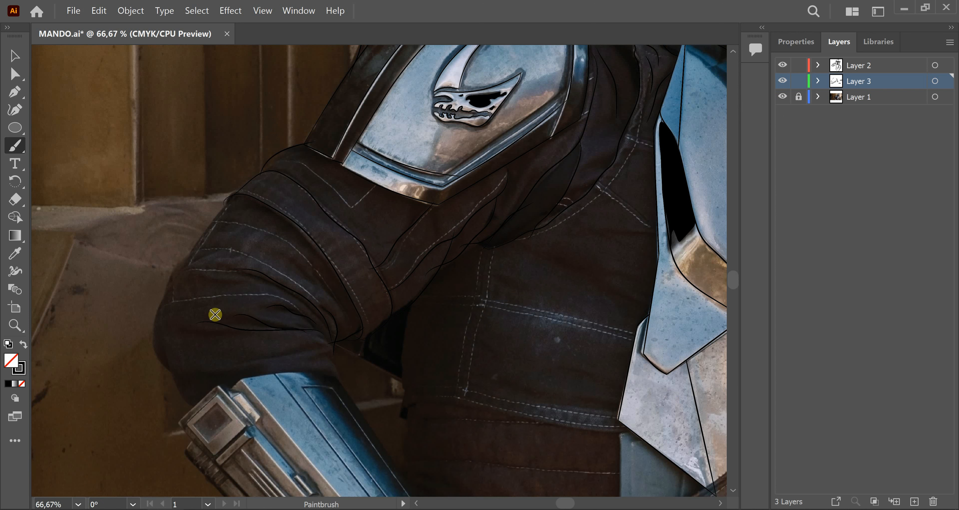
{"action": "left_click_drag", "start_coordinate": [329, 359], "coordinate": [345, 379]}
{"action": "mouse_move", "coordinate": [415, 291]}
{"action": "left_mouse_down"}
{"action": "mouse_move", "coordinate": [402, 357]}
{"action": "mouse_move", "coordinate": [402, 463]}
{"action": "left_mouse_up"}
{"action": "left_click_drag", "start_coordinate": [403, 404], "coordinate": [633, 426]}
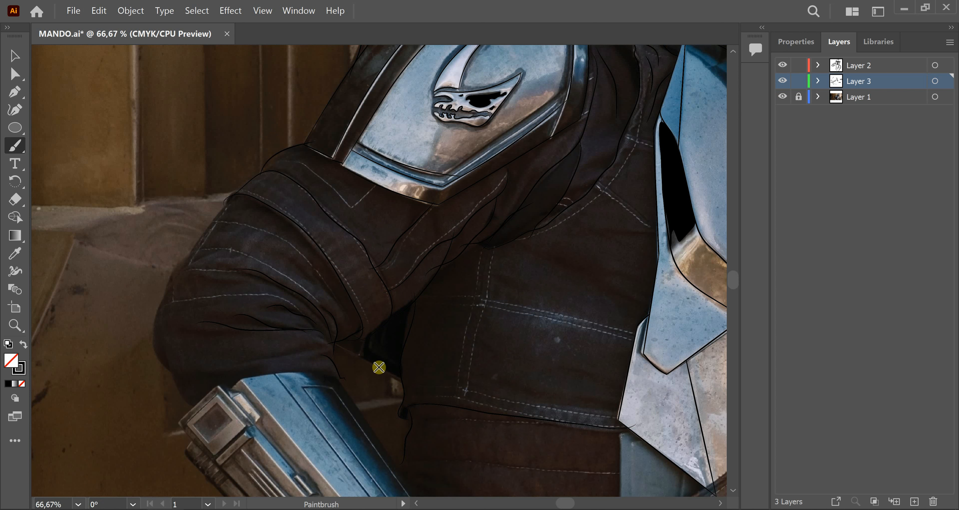
- Hide the reference photo, switch to the Selection tool and examine the whole line art with the new sleeve and torso lines
{"action": "key", "text": "ctrl+minus"}
{"action": "key", "text": "ctrl+minus"}
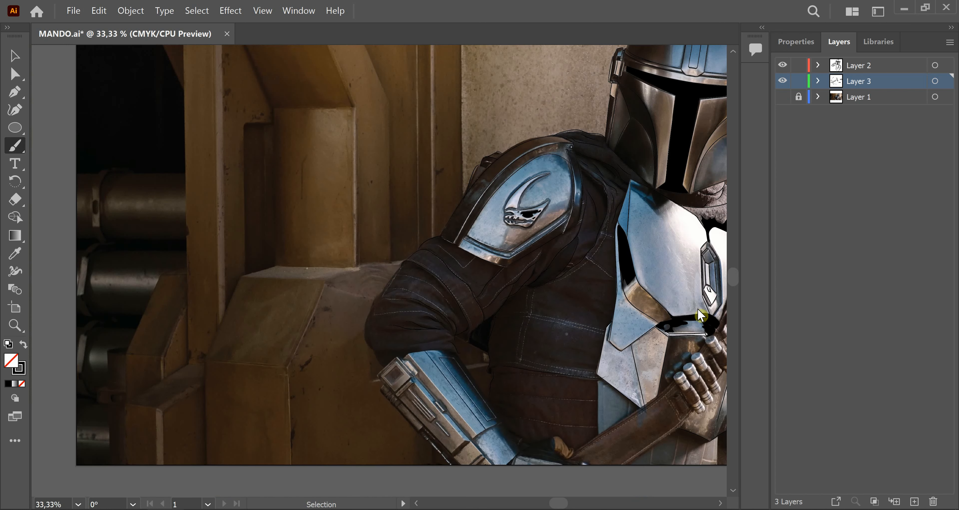
{"action": "mouse_move", "coordinate": [649, 259]}
{"action": "left_mouse_down"}
{"action": "mouse_move", "coordinate": [308, 310]}
{"action": "mouse_move", "coordinate": [325, 289]}
{"action": "left_mouse_up"}
{"action": "left_click", "coordinate": [19, 56]}
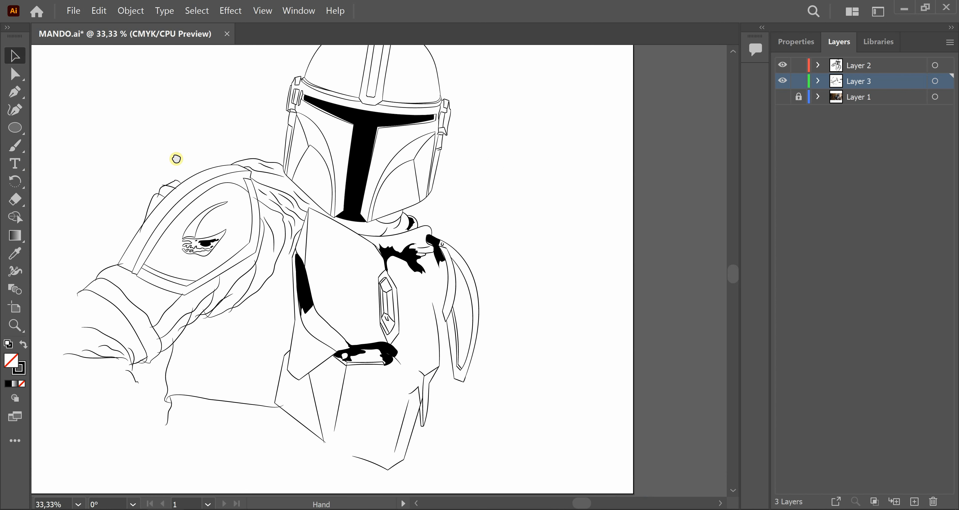
{"action": "scroll", "coordinate": [484, 219], "scroll_direction": "down", "scroll_amount": 2, "text": "alt"}
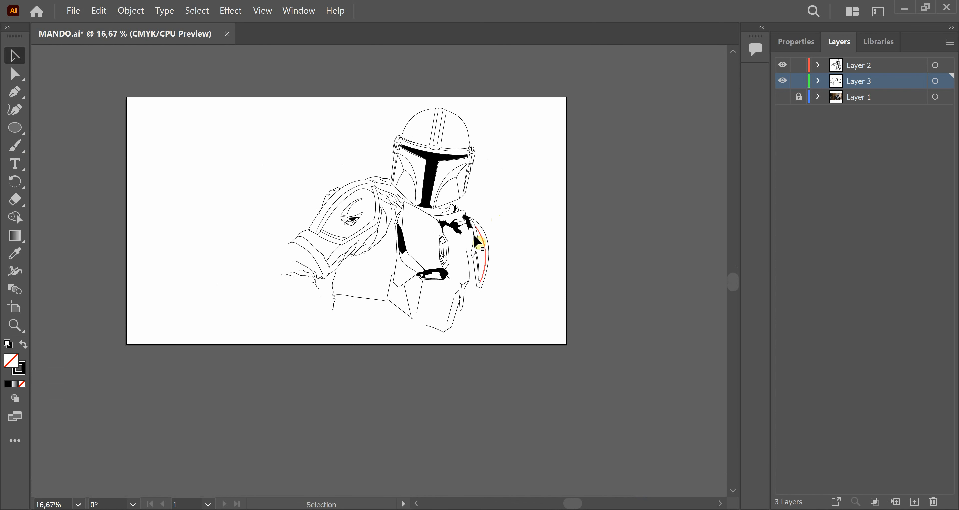